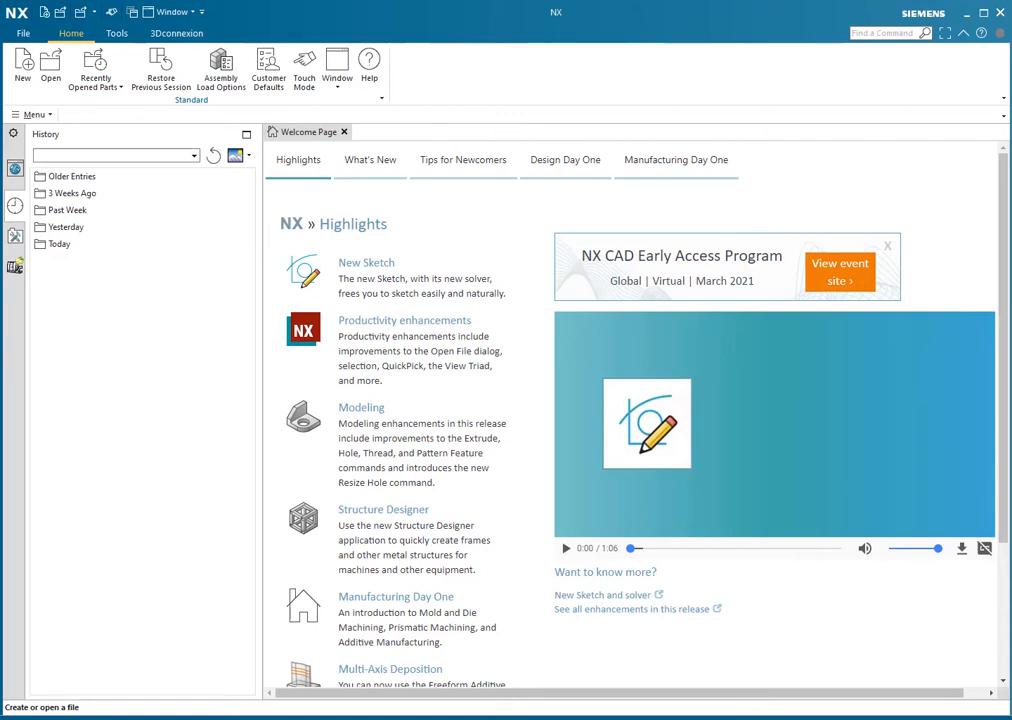
{"action": "key", "text": "alt+Tab"}
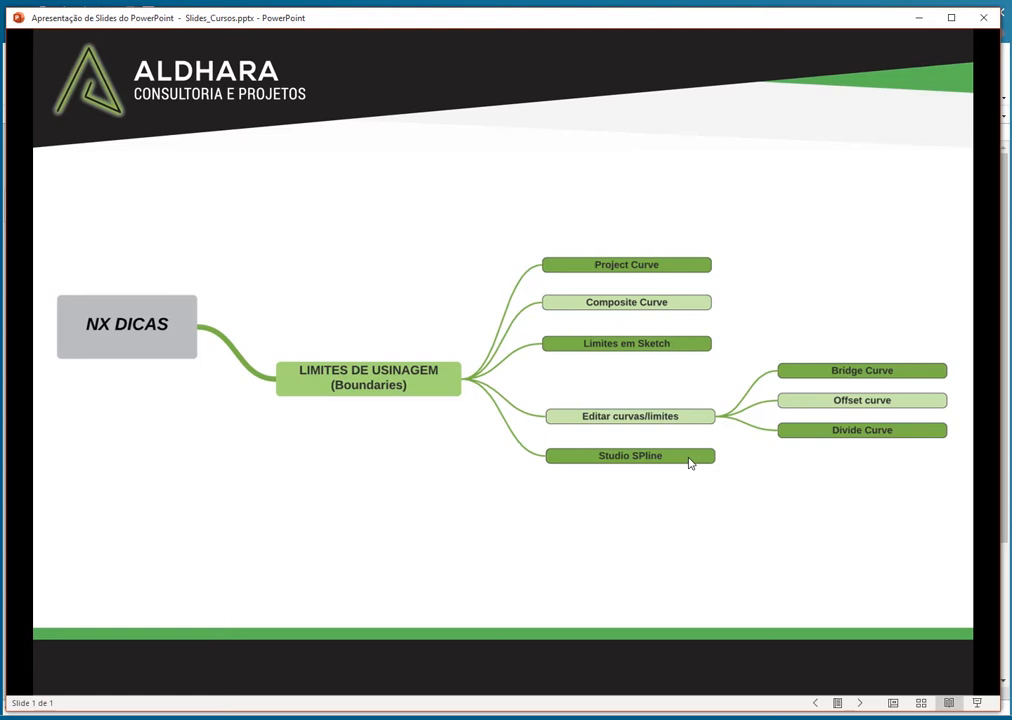
{"action": "left_click", "coordinate": [1009, 462]}
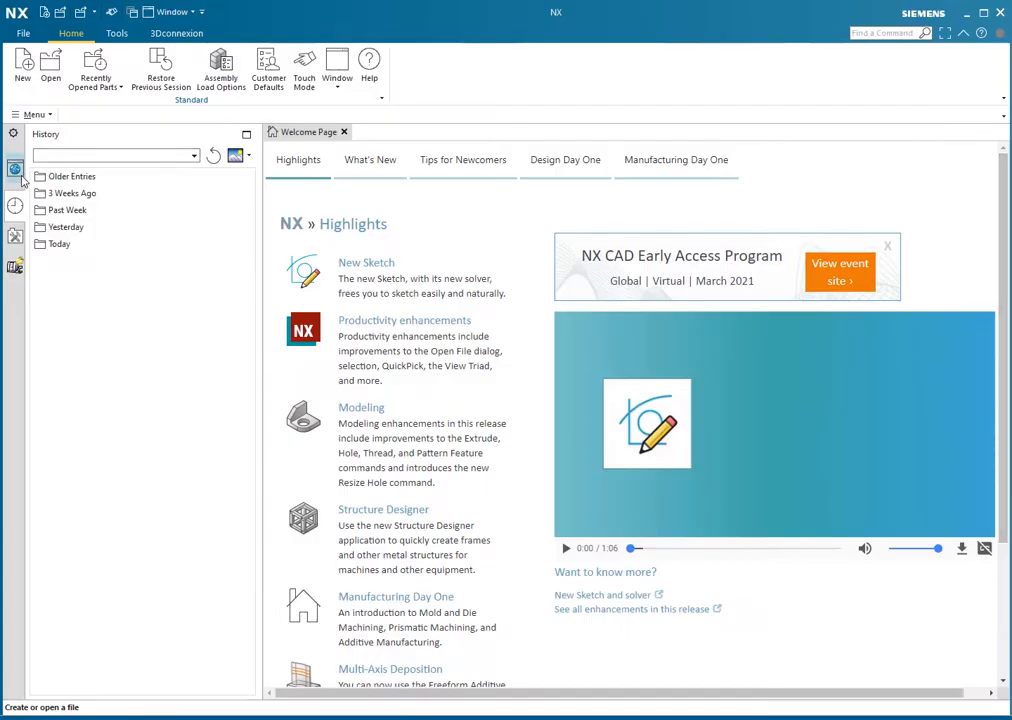
Step: Open the part file Limites_Usinagem.prt and switch to the Manufacturing application
{"action": "left_click", "coordinate": [51, 62]}
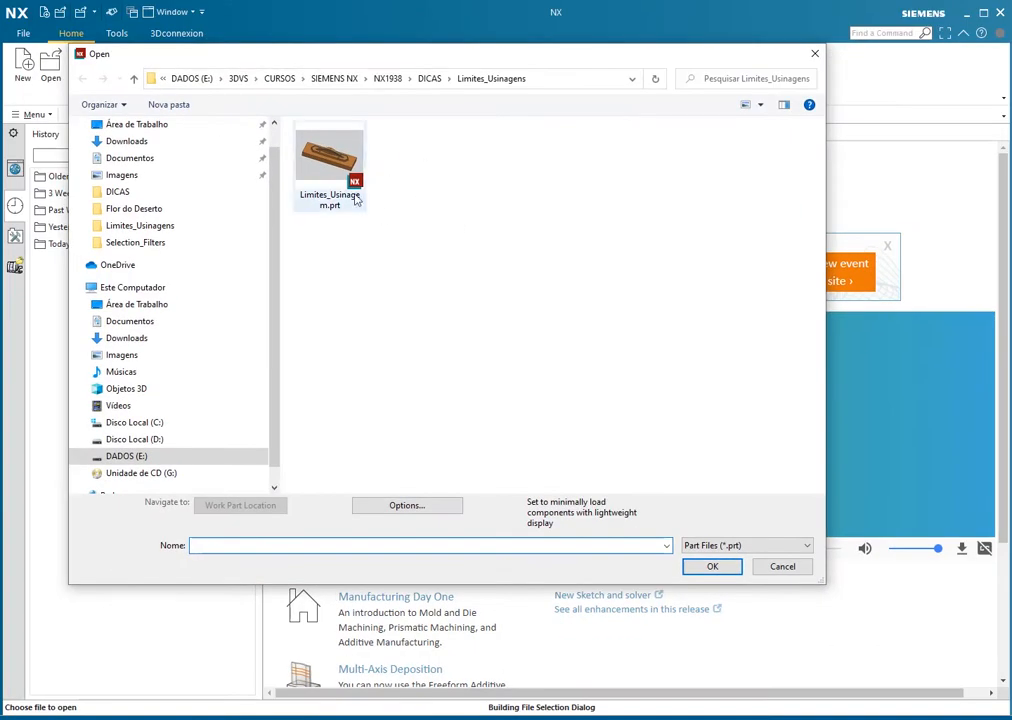
{"action": "left_click", "coordinate": [326, 175]}
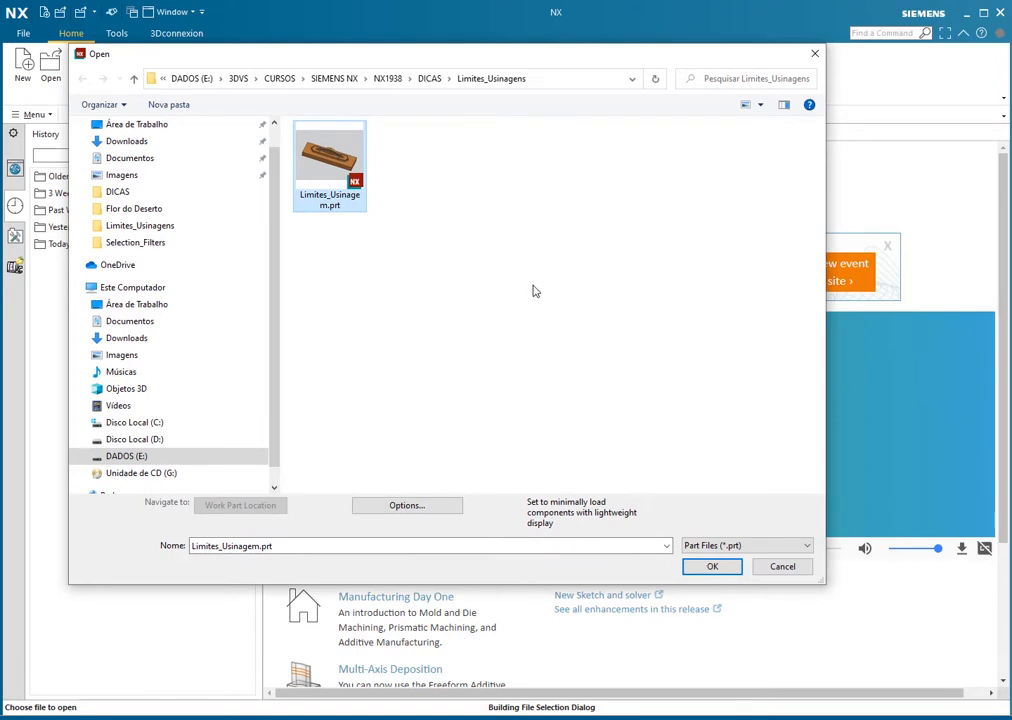
{"action": "left_click", "coordinate": [709, 566]}
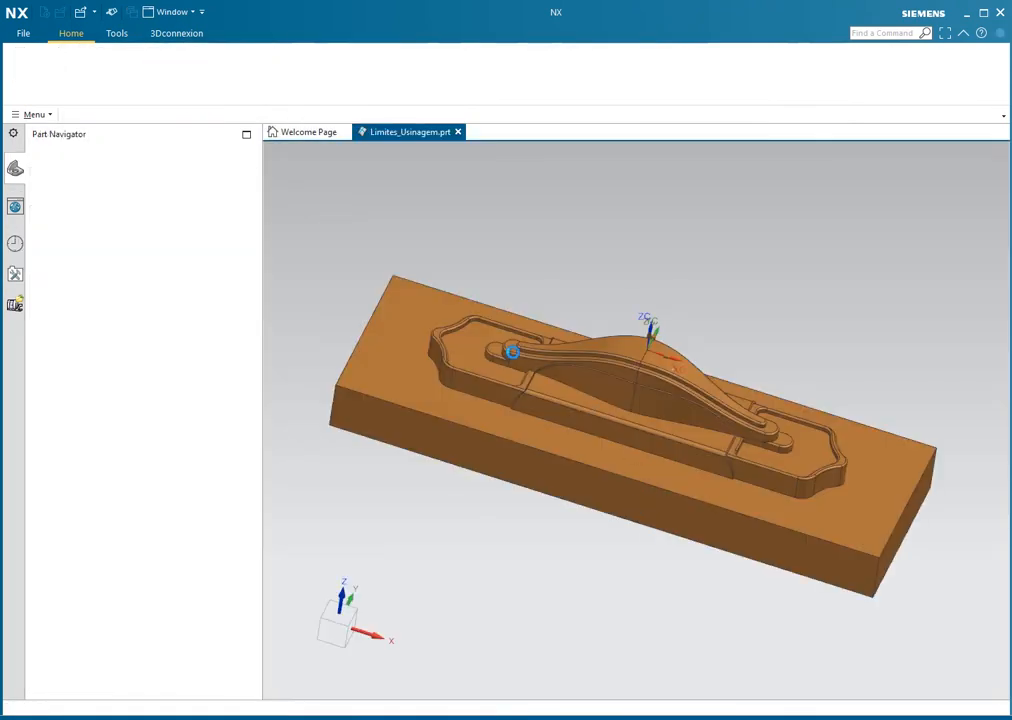
{"action": "left_click", "coordinate": [23, 34]}
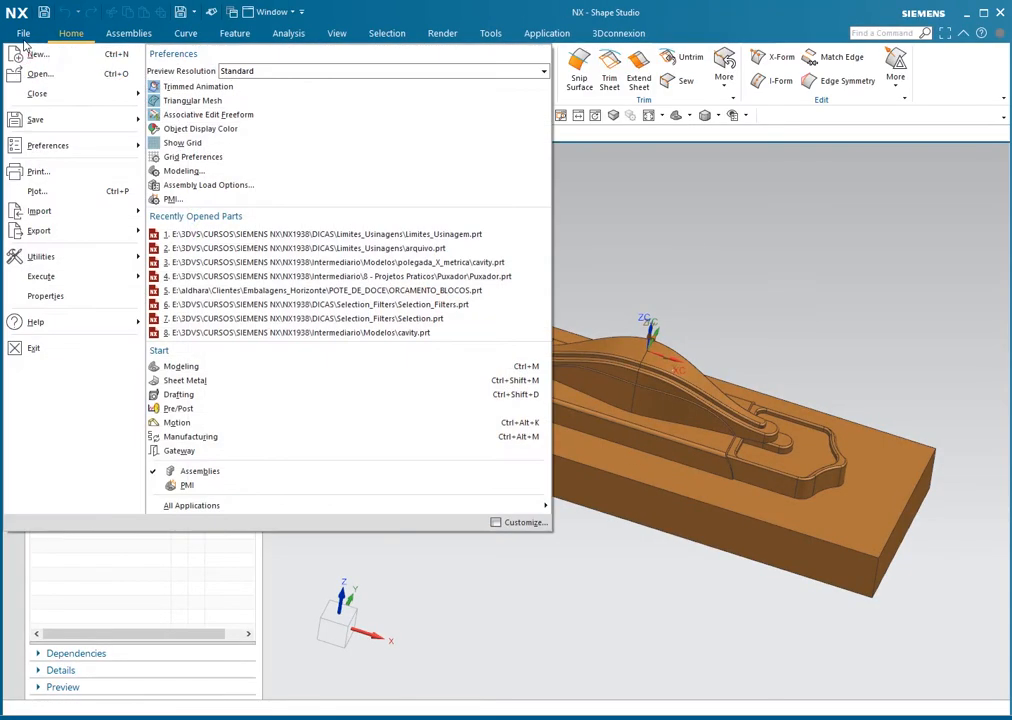
{"action": "left_click", "coordinate": [225, 436]}
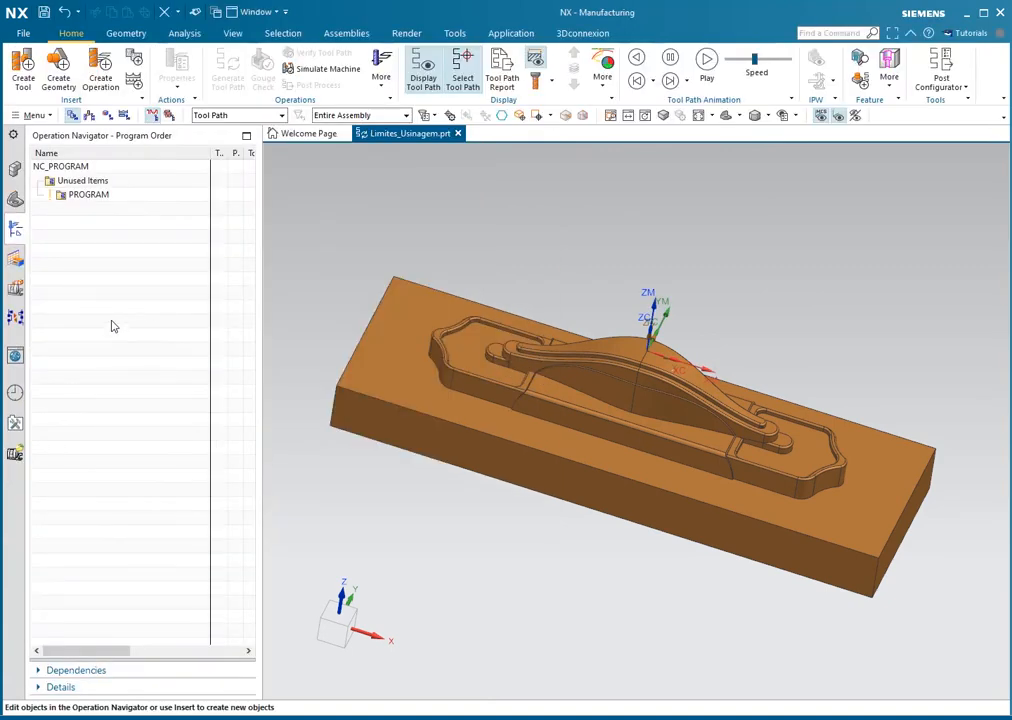
Step: Create a Cavity Mill operation of type ALDHARA named CAVITY_MILL
{"action": "middle_click_drag", "start_coordinate": [715, 263], "coordinate": [726, 266]}
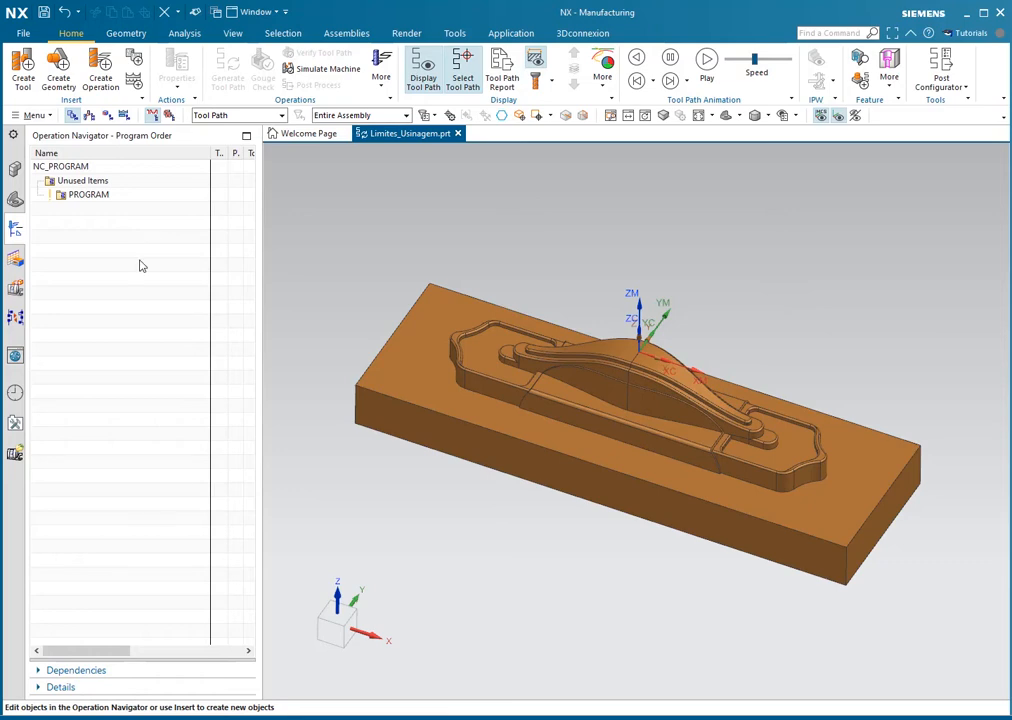
{"action": "left_click", "coordinate": [141, 266]}
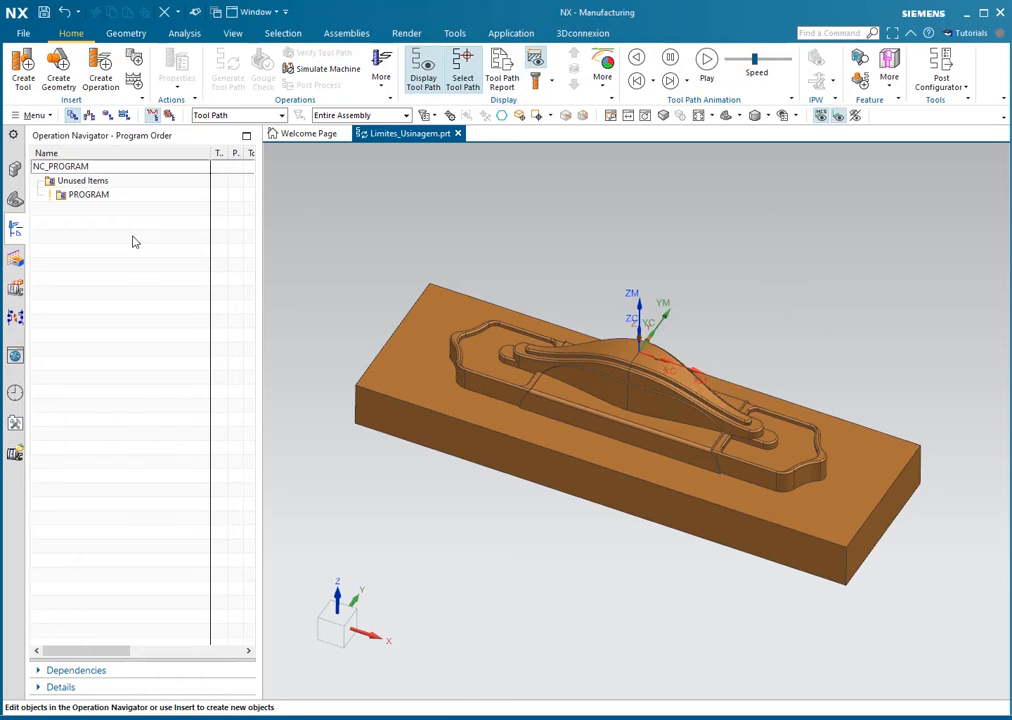
{"action": "left_click", "coordinate": [101, 76]}
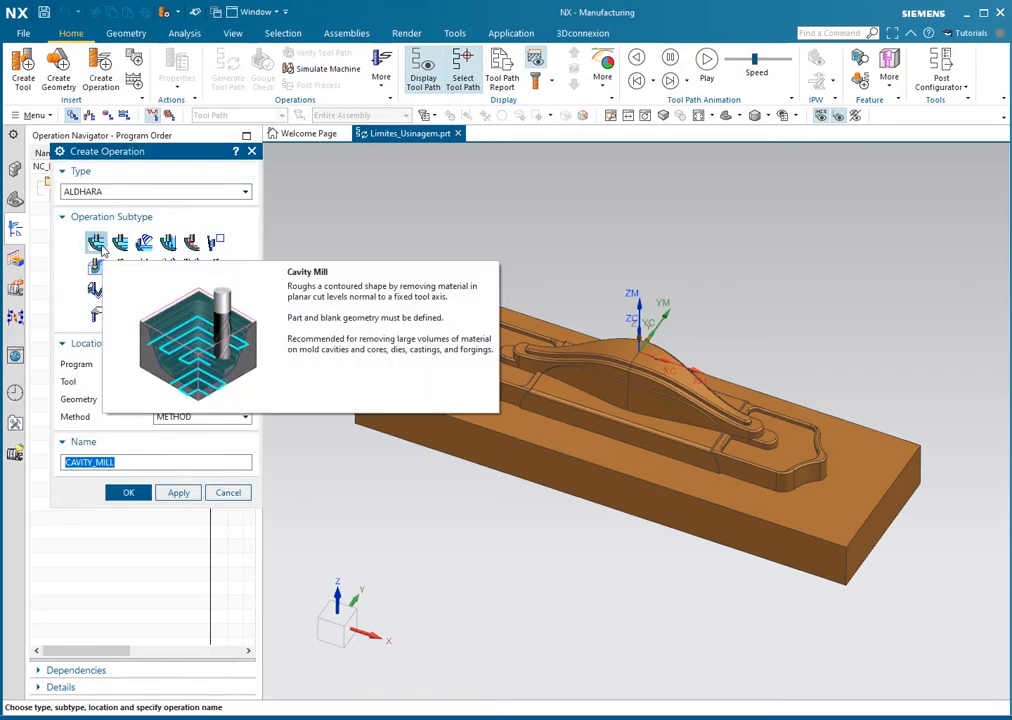
{"action": "left_click", "coordinate": [128, 492]}
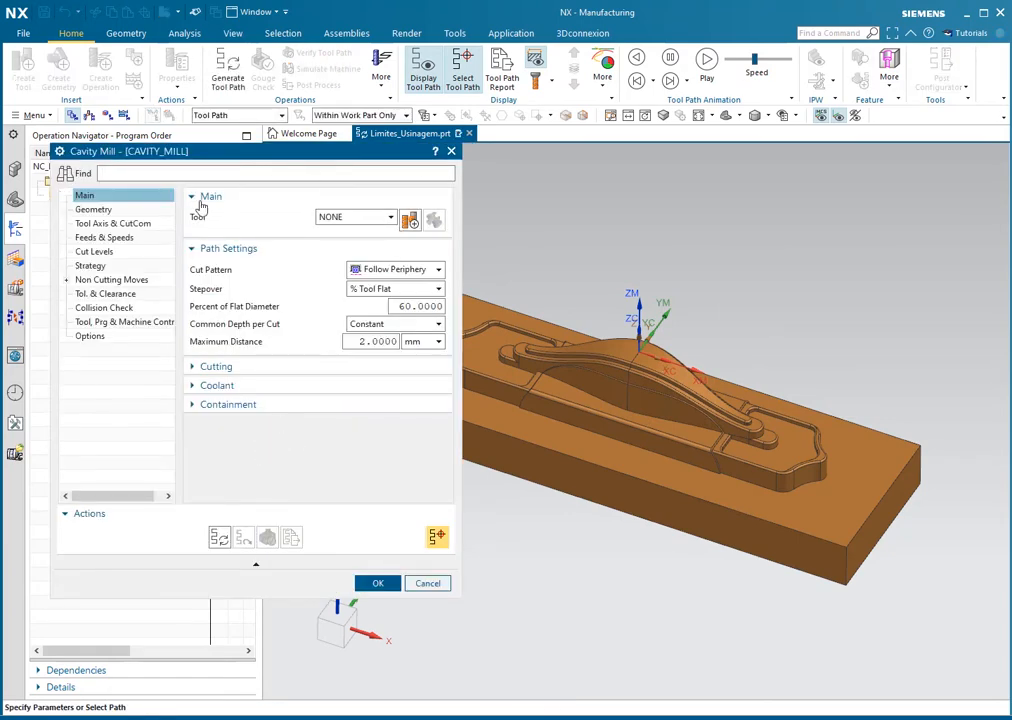
Step: Define a trim boundary for the operation from the block's bottom face, with the trimmed side set to Outside
{"action": "left_click", "coordinate": [95, 210]}
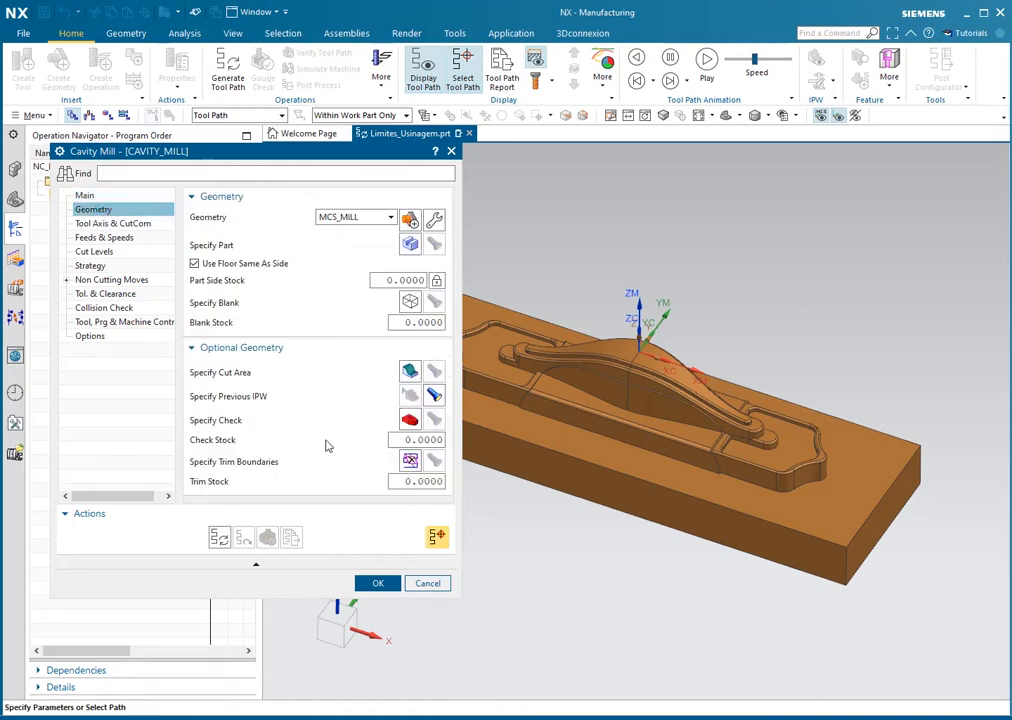
{"action": "left_click", "coordinate": [410, 460]}
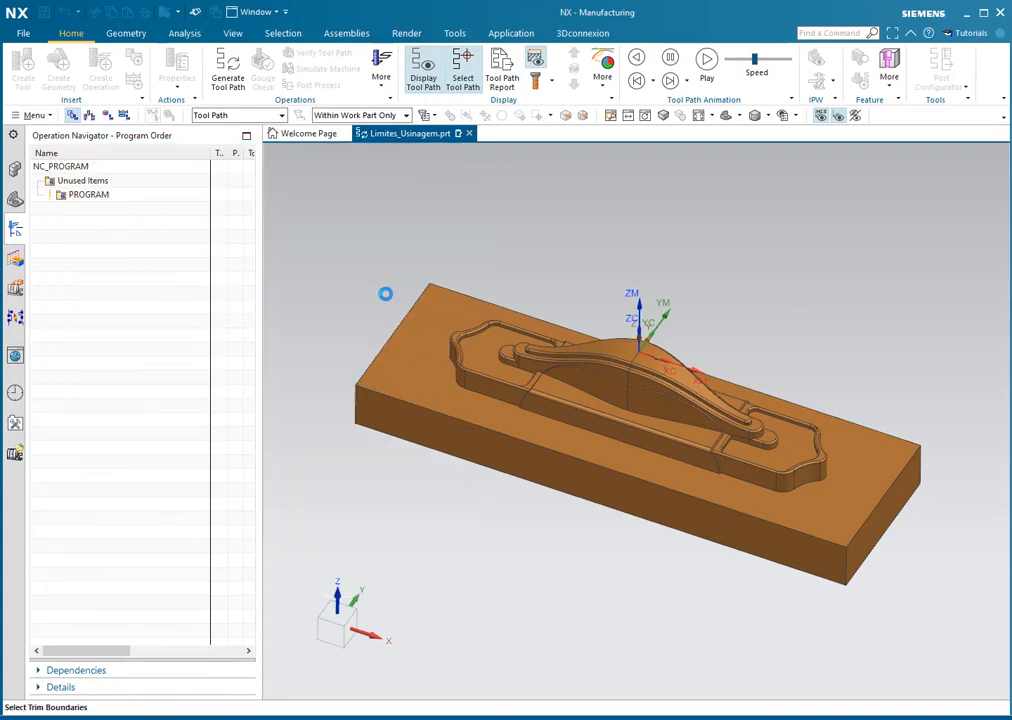
{"action": "left_click_drag", "start_coordinate": [206, 154], "coordinate": [226, 92]}
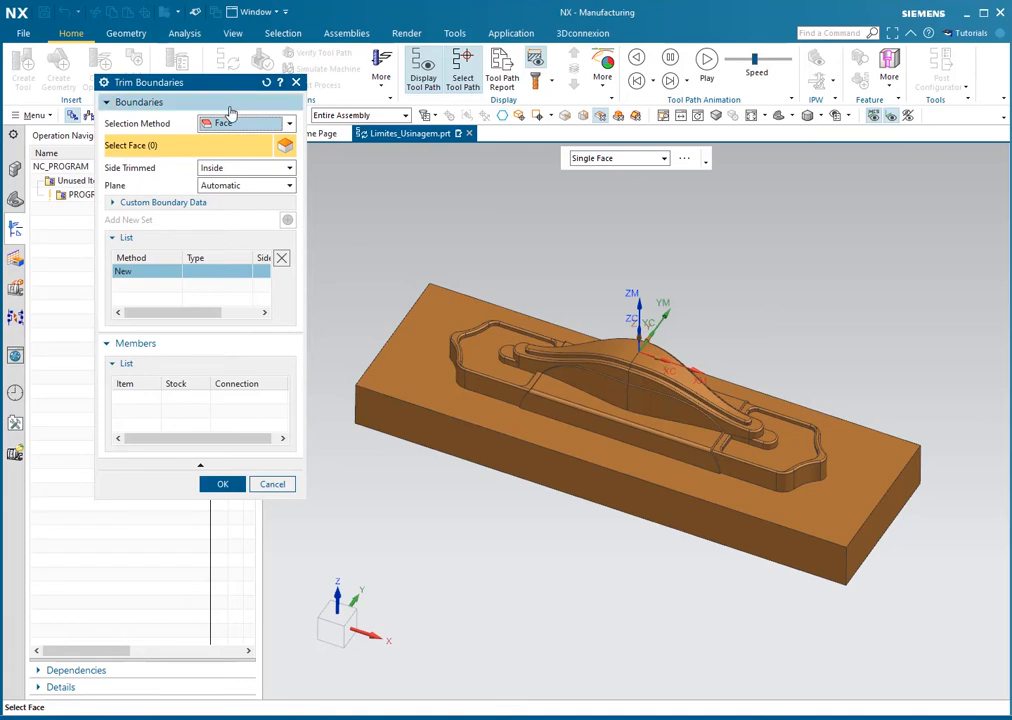
{"action": "left_click", "coordinate": [235, 124]}
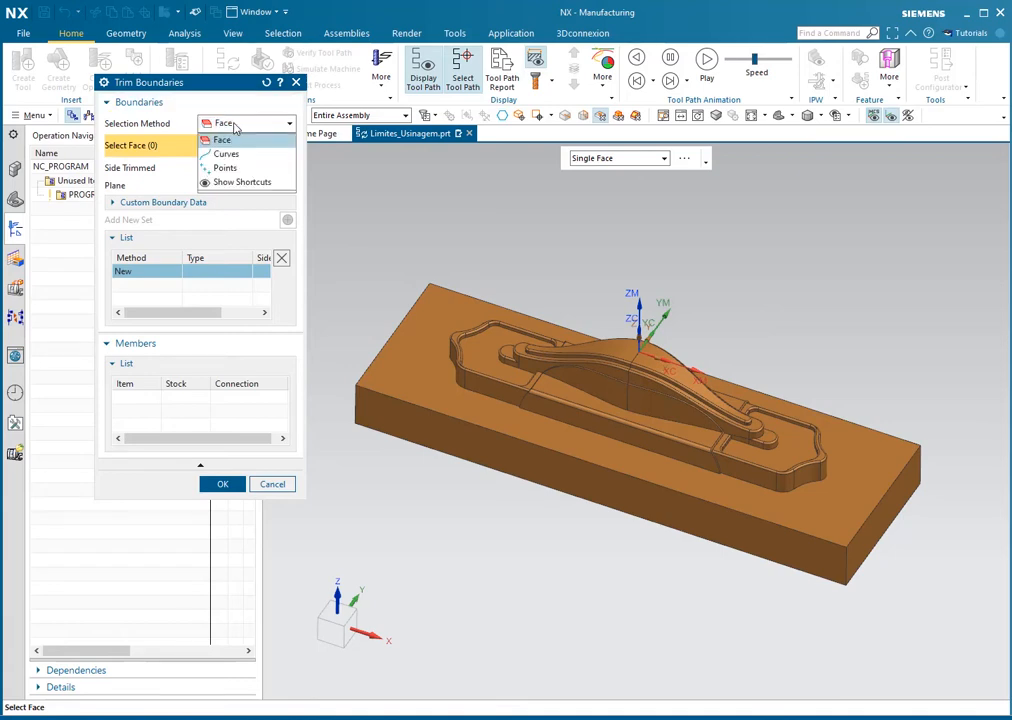
{"action": "left_click", "coordinate": [229, 140]}
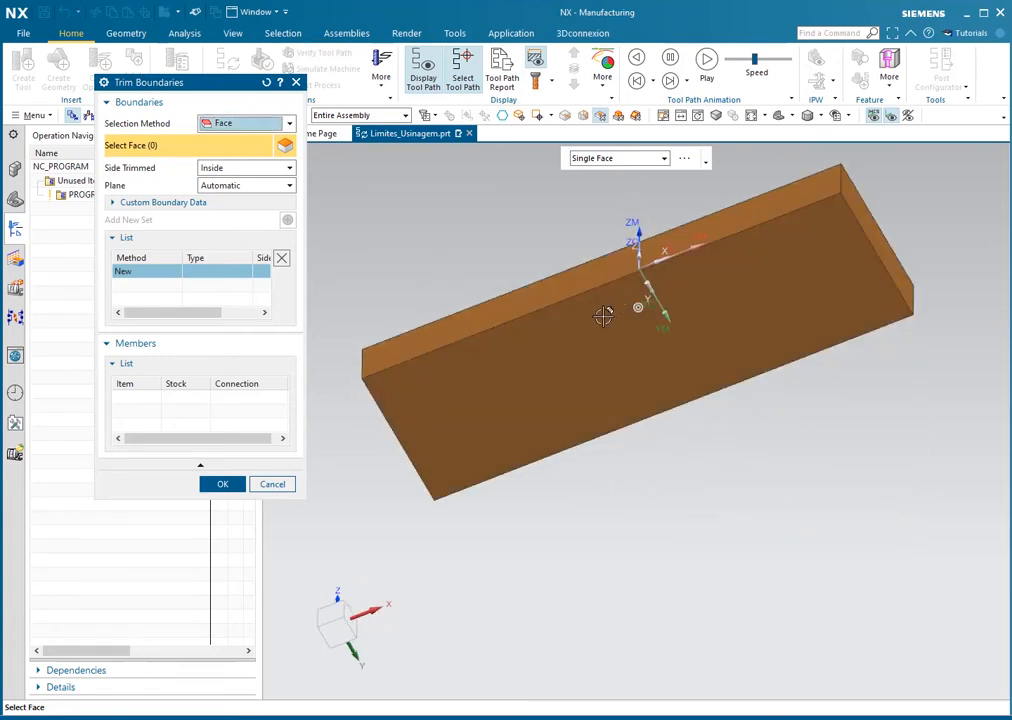
{"action": "left_click", "coordinate": [577, 318]}
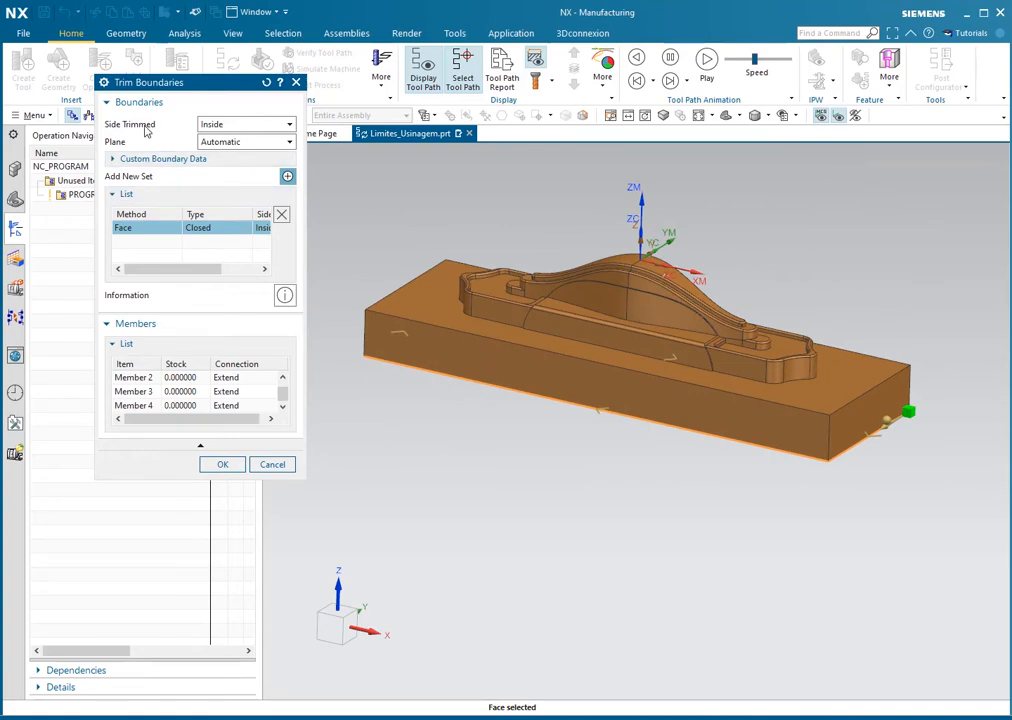
{"action": "left_click", "coordinate": [246, 125]}
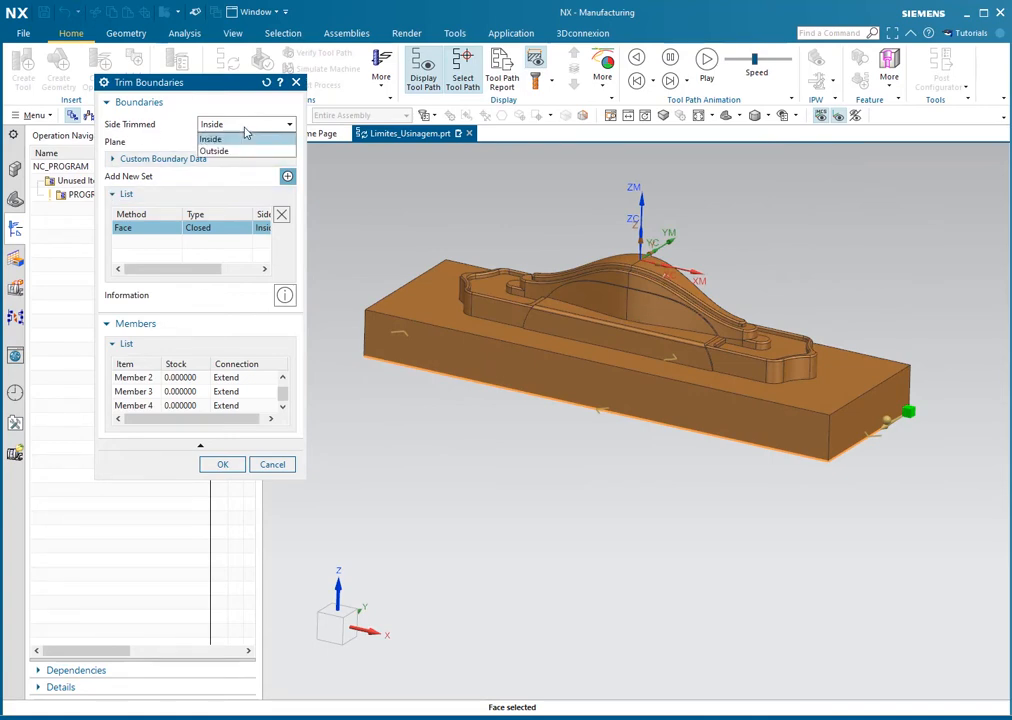
{"action": "left_click", "coordinate": [237, 150]}
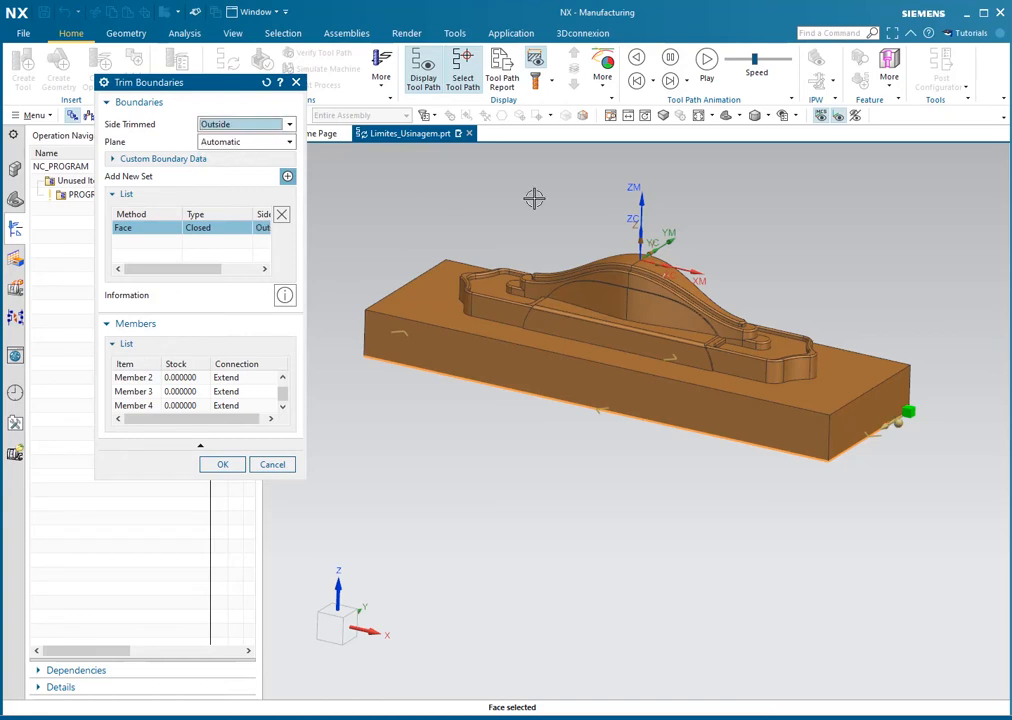
Step: Specify the boundary plane as a ZC plane at a distance of 10, above the top of the handle
{"action": "middle_click_drag", "start_coordinate": [535, 199], "coordinate": [732, 239]}
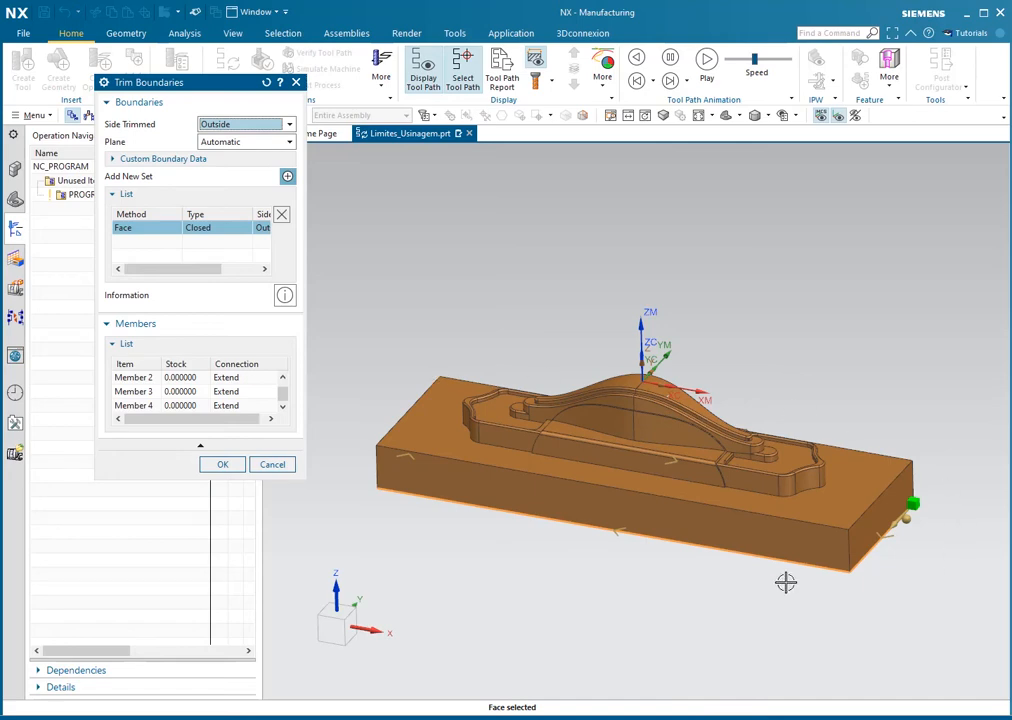
{"action": "left_click", "coordinate": [220, 142]}
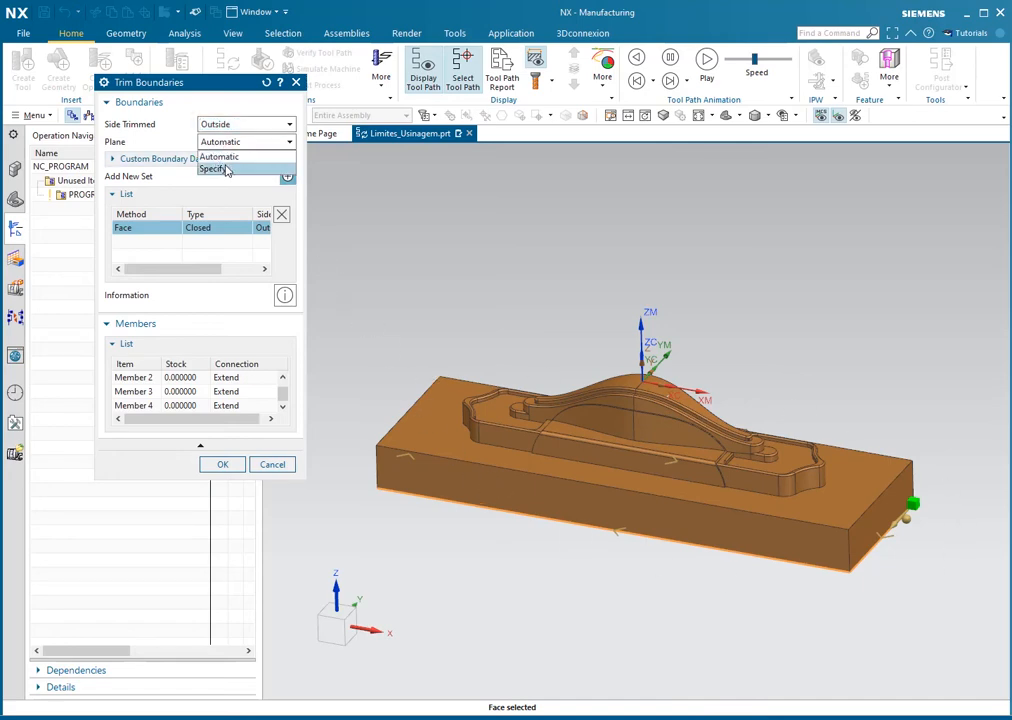
{"action": "left_click", "coordinate": [224, 168]}
{"action": "middle_click_drag", "start_coordinate": [527, 258], "coordinate": [530, 258]}
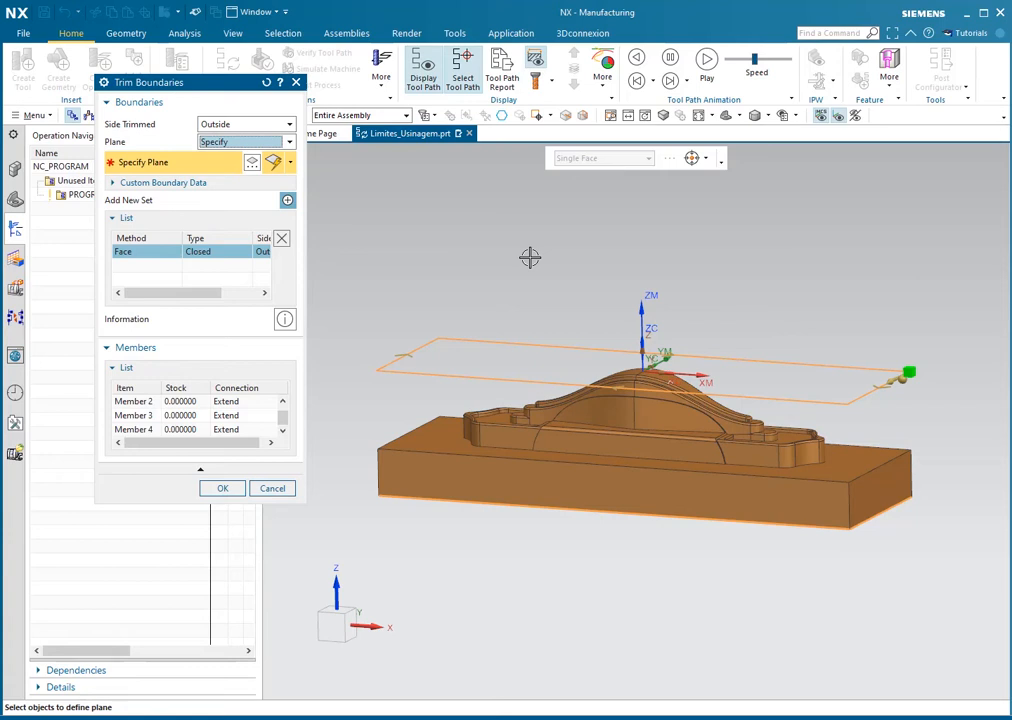
{"action": "left_click", "coordinate": [290, 162]}
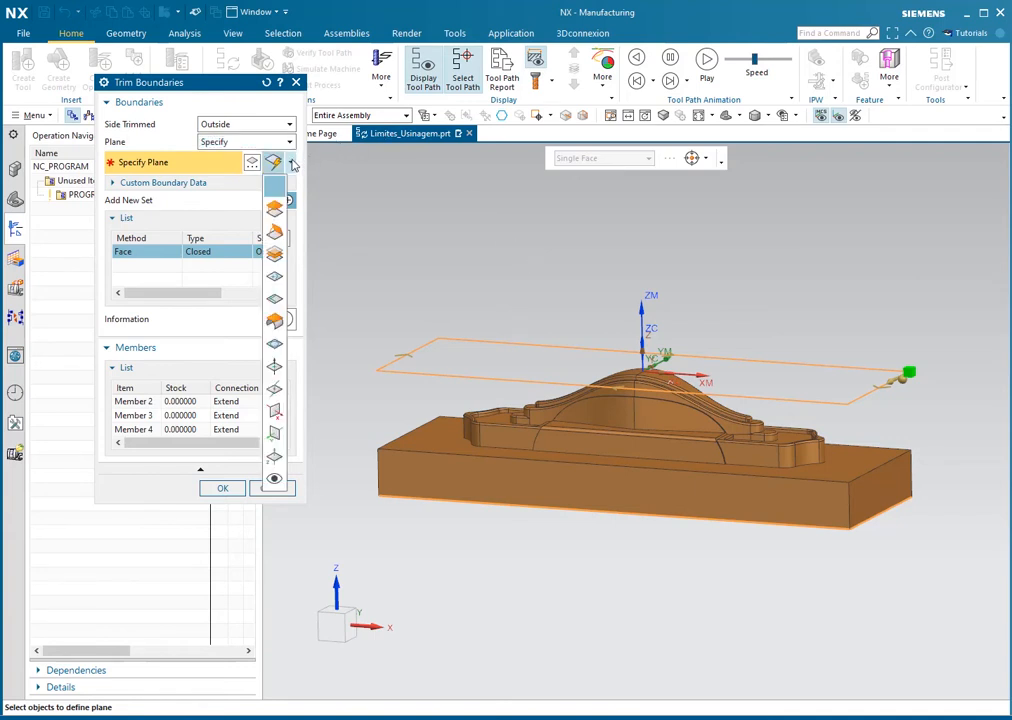
{"action": "left_click", "coordinate": [275, 436]}
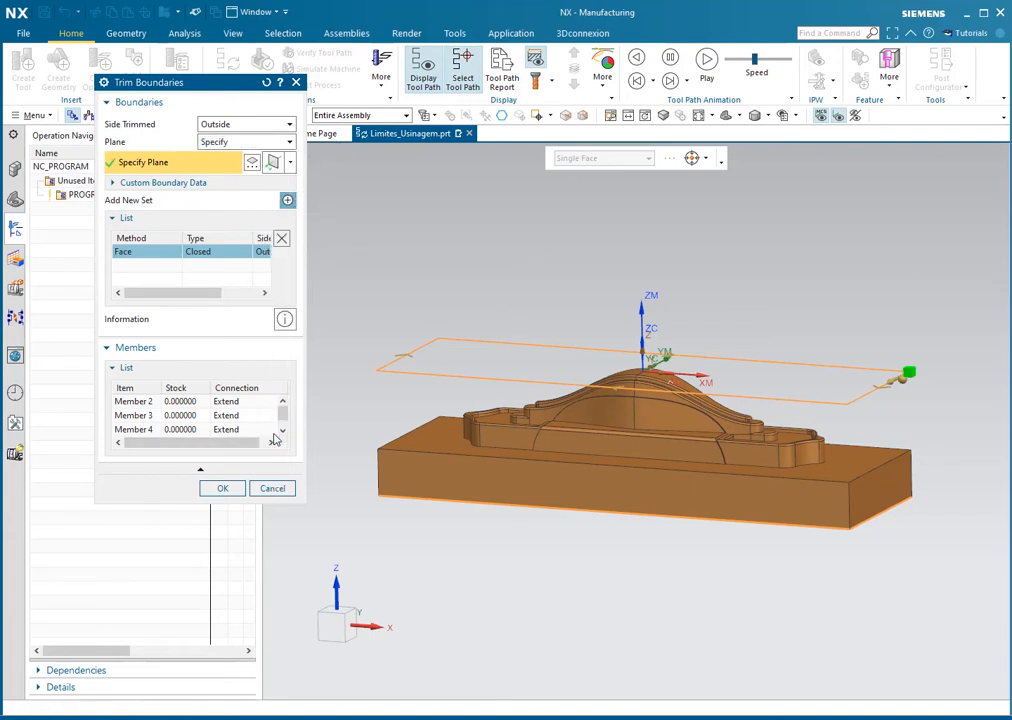
{"action": "left_click", "coordinate": [290, 162]}
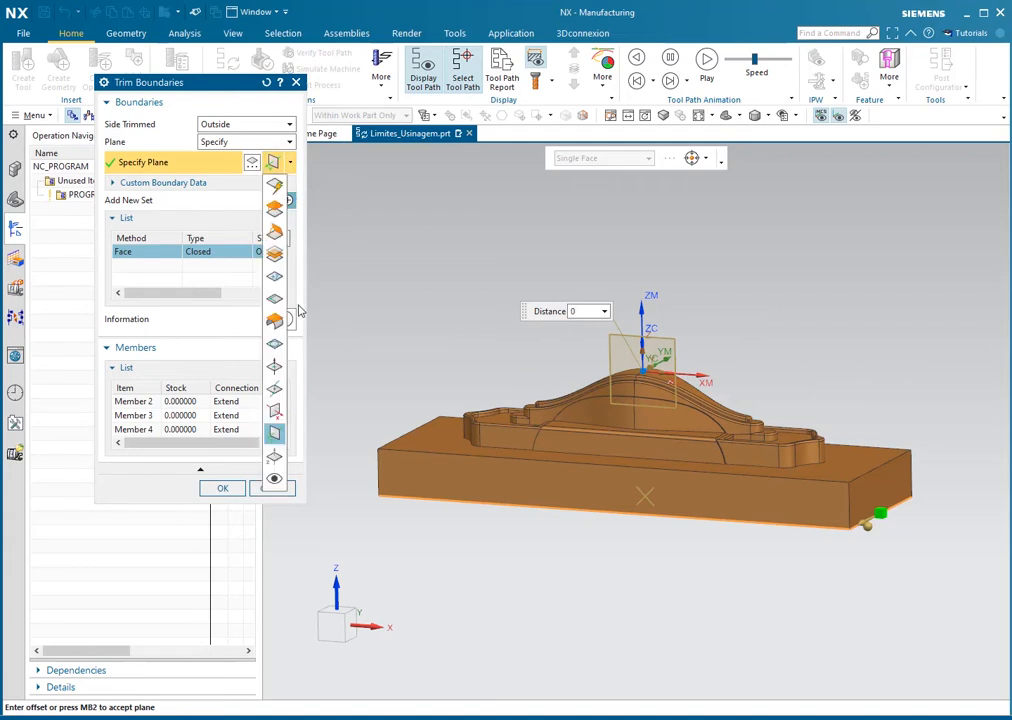
{"action": "left_click", "coordinate": [273, 457]}
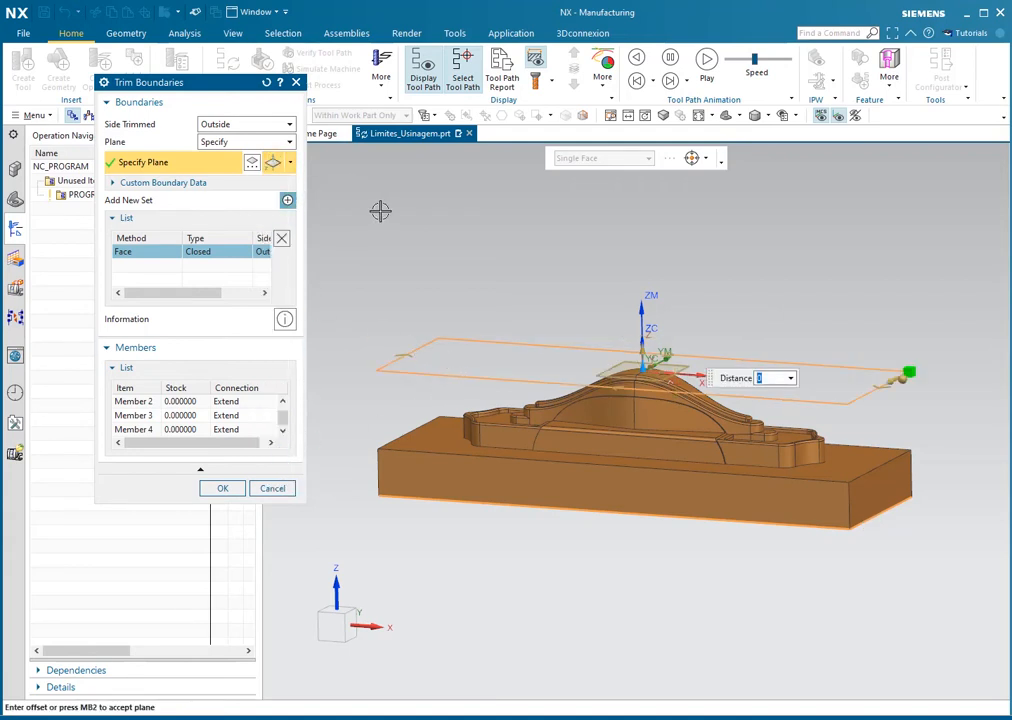
{"action": "type", "text": "10"}
{"action": "key", "text": "Return"}
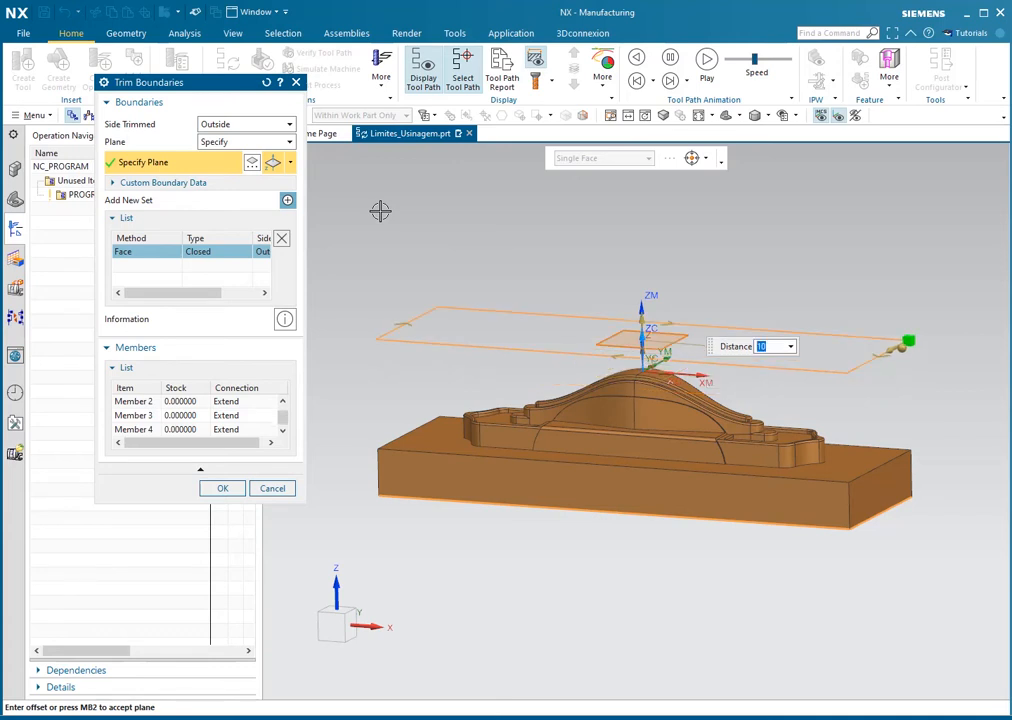
Step: Delete the face-based trim boundary and set the boundary selection method to Curves
{"action": "left_click", "coordinate": [281, 238]}
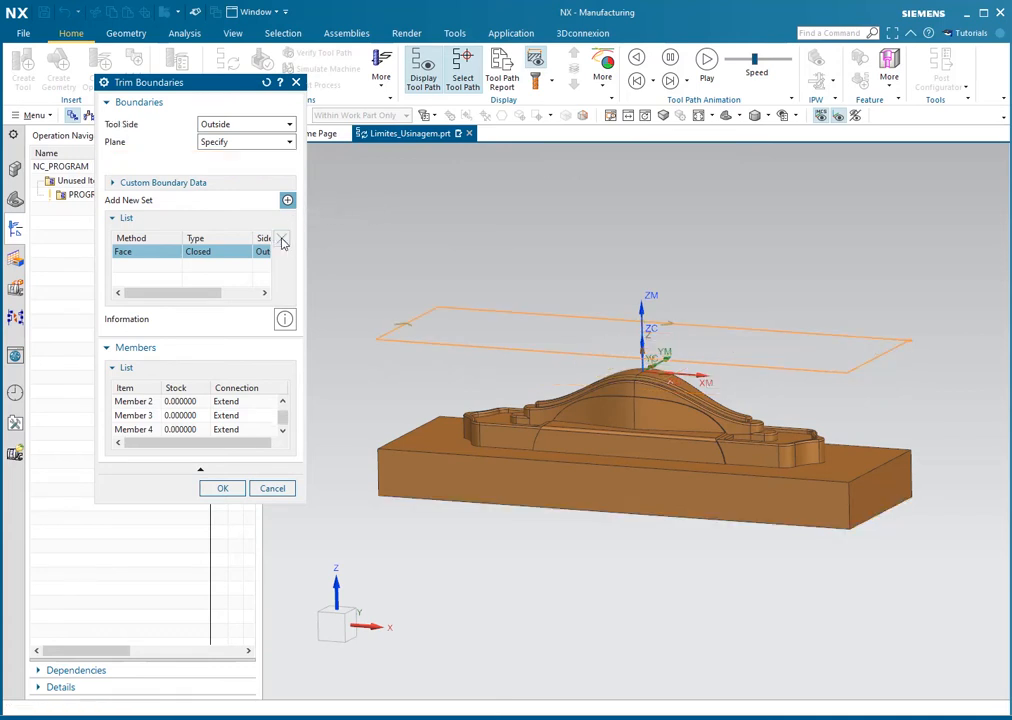
{"action": "left_click", "coordinate": [241, 124]}
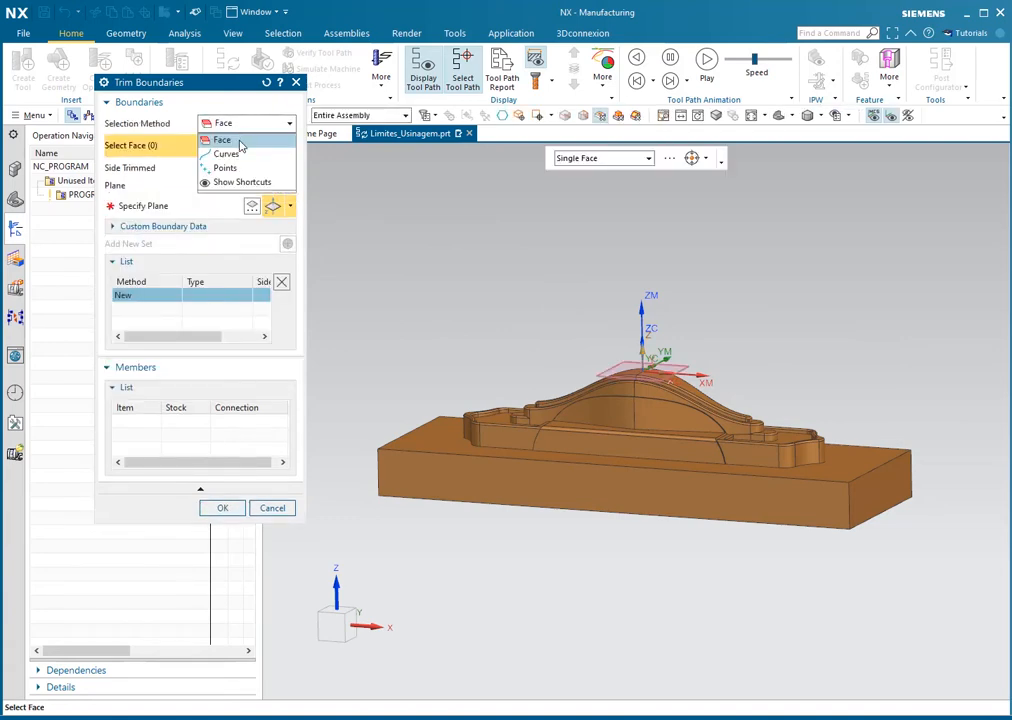
{"action": "left_click", "coordinate": [226, 154]}
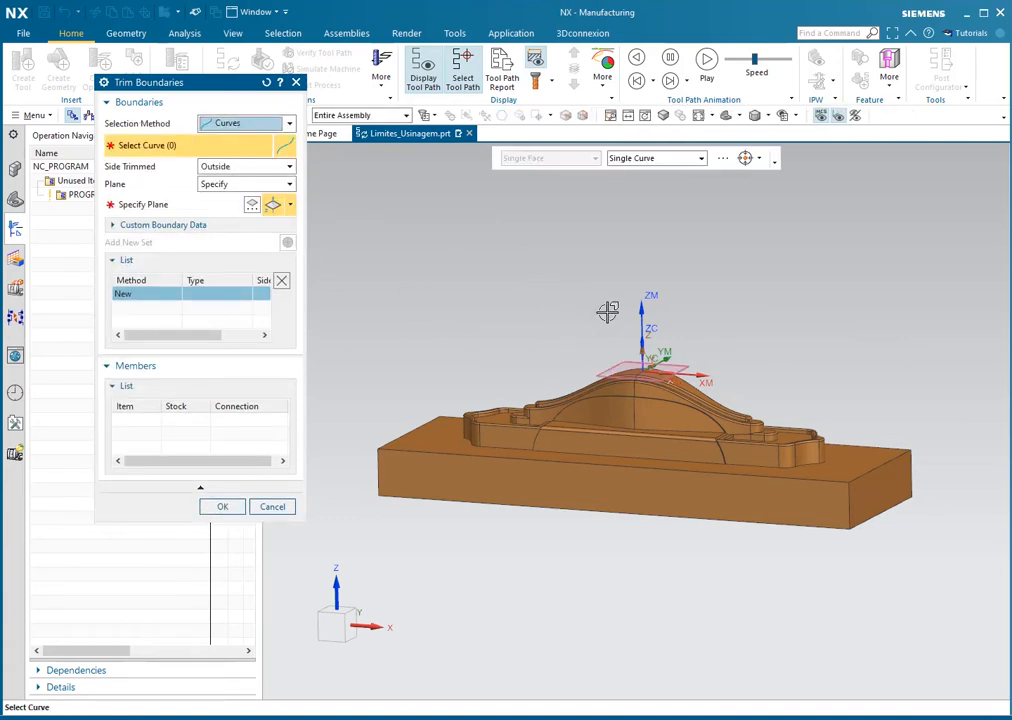
{"action": "left_click_drag", "start_coordinate": [224, 90], "coordinate": [225, 172]}
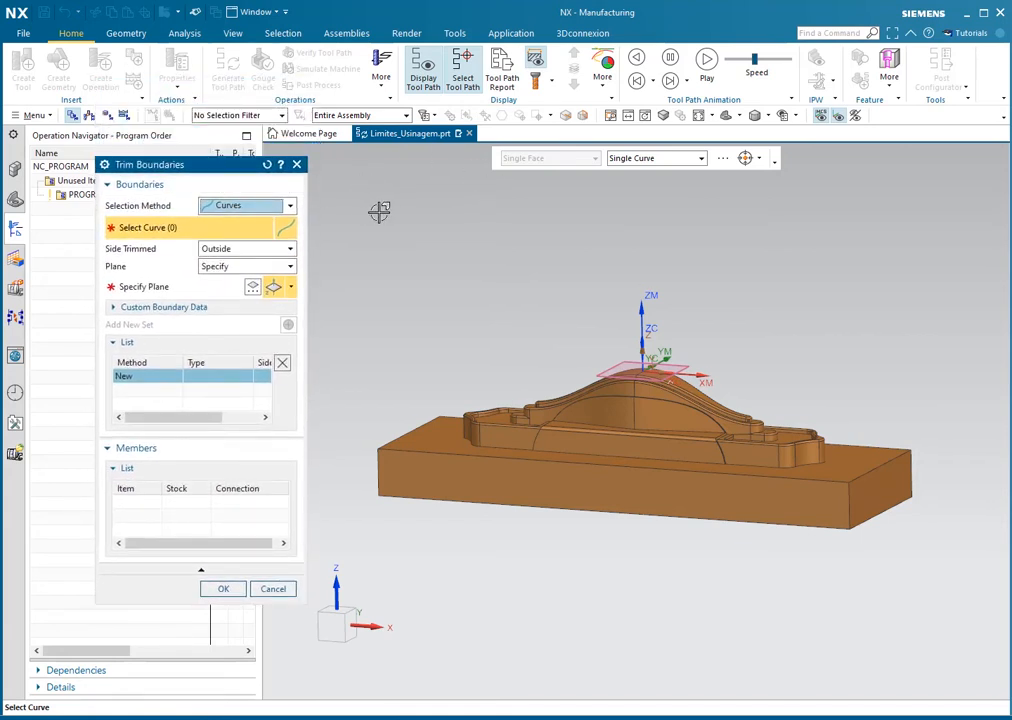
{"action": "middle_click_drag", "start_coordinate": [465, 220], "coordinate": [474, 228]}
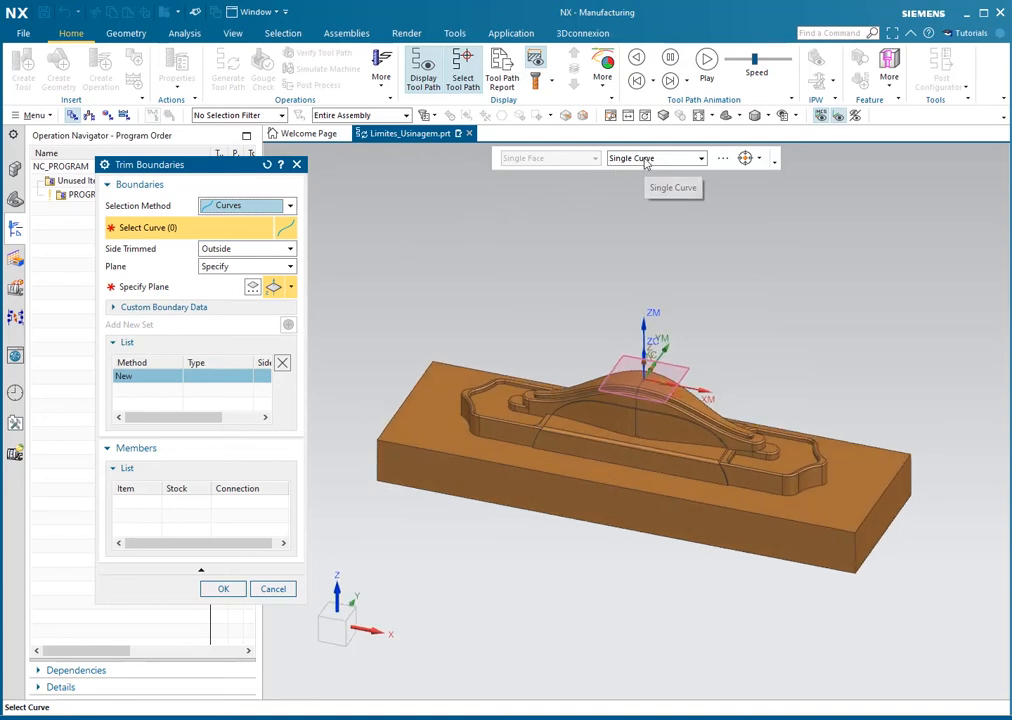
{"action": "left_click", "coordinate": [688, 160]}
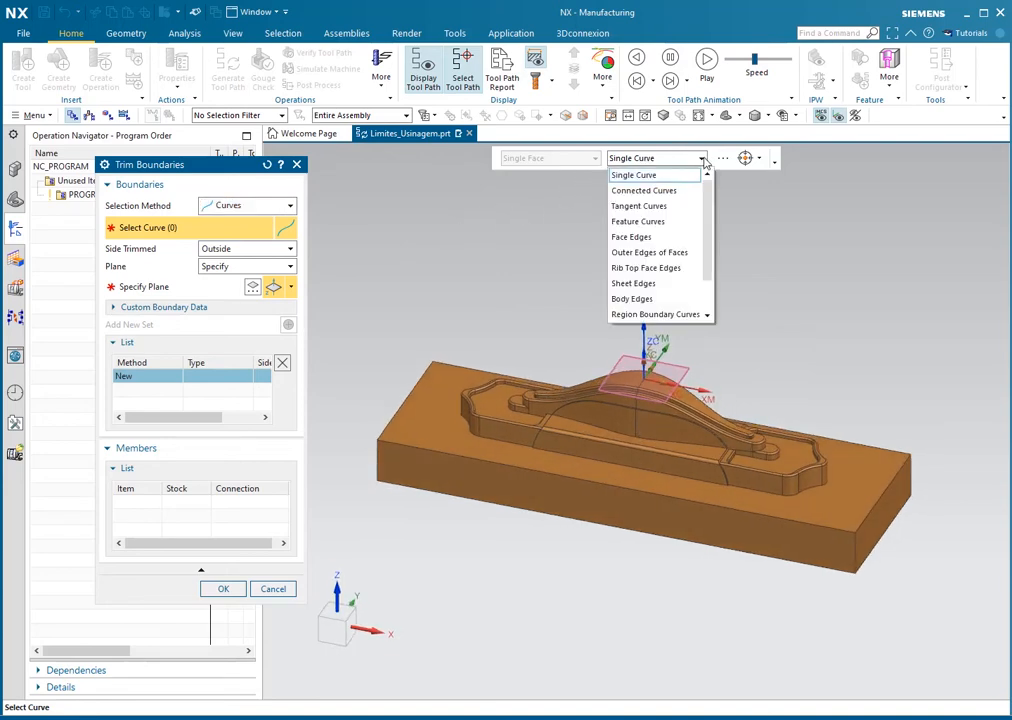
{"action": "left_click", "coordinate": [704, 160]}
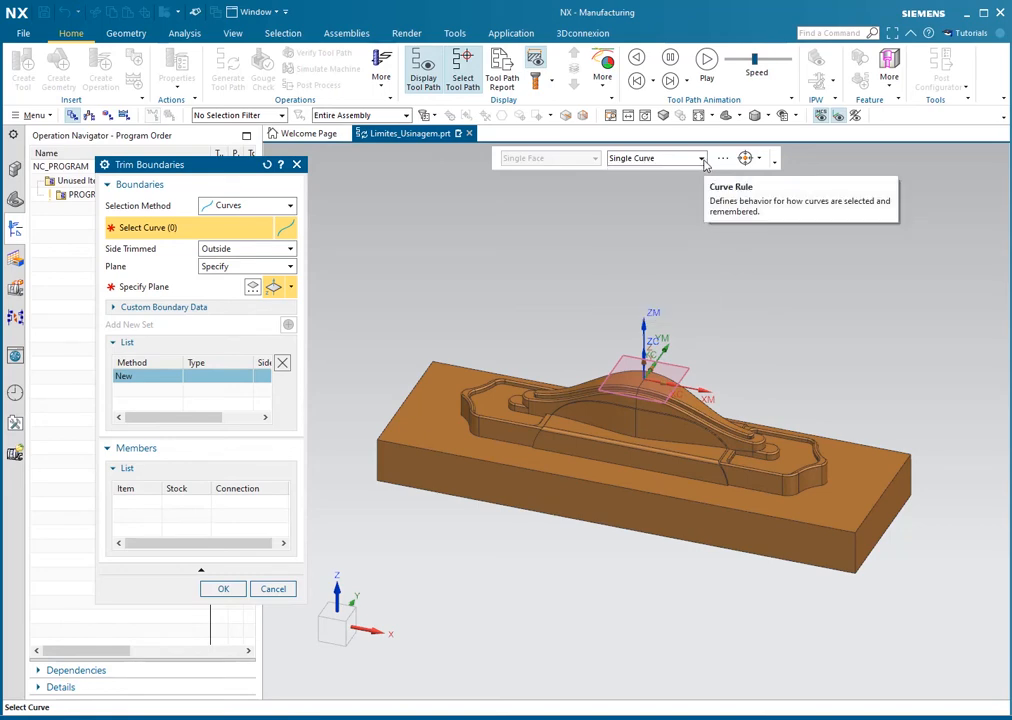
{"action": "left_click", "coordinate": [703, 160]}
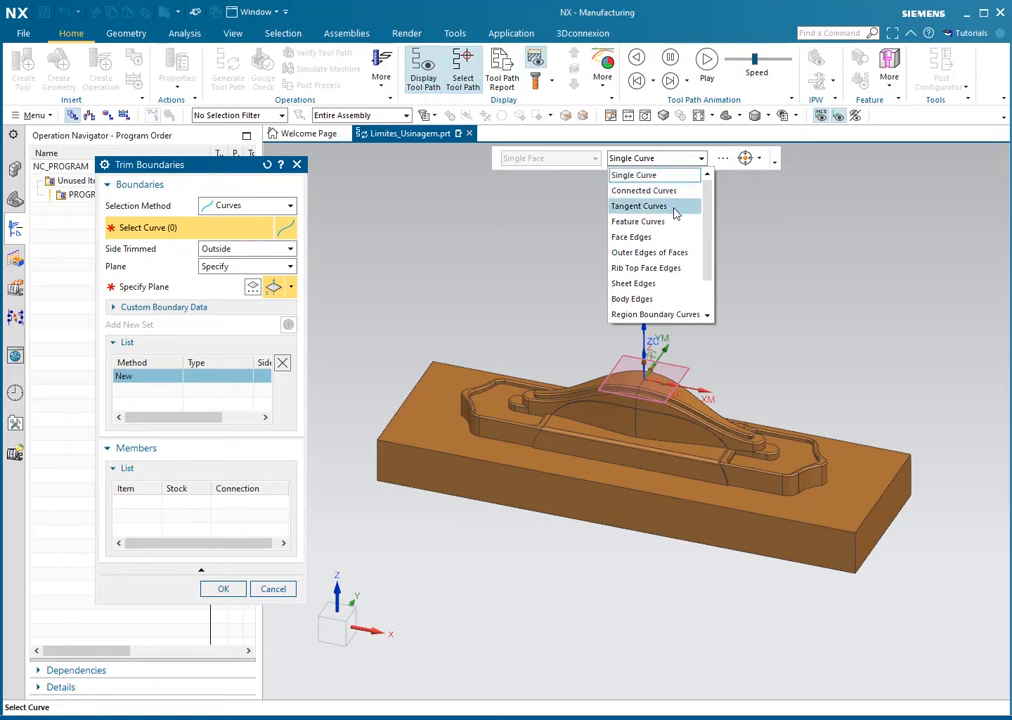
{"action": "left_click", "coordinate": [704, 165]}
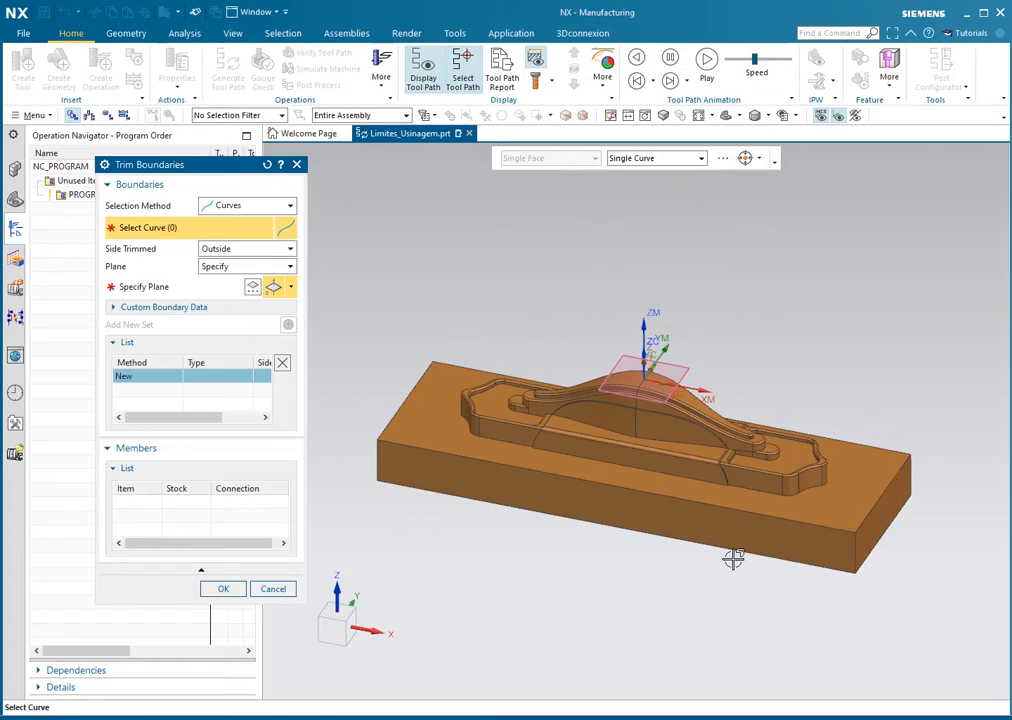
Step: Select the block's four top edges as the trim boundary and specify its plane as a ZC plane at a distance of 10
{"action": "left_click", "coordinate": [142, 233]}
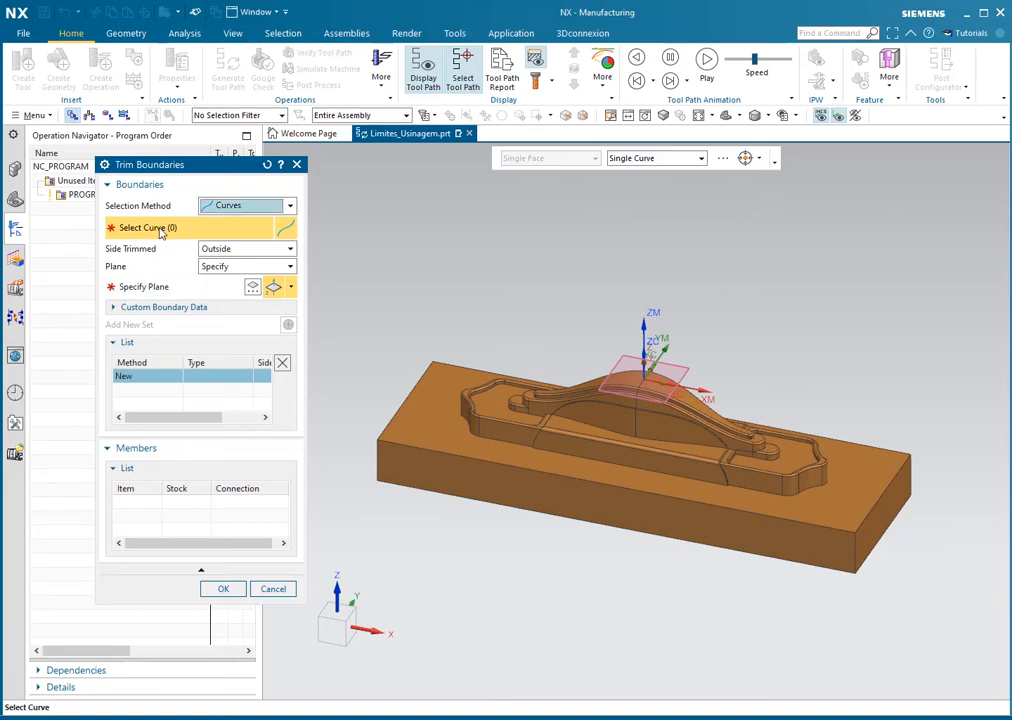
{"action": "left_click", "coordinate": [411, 433]}
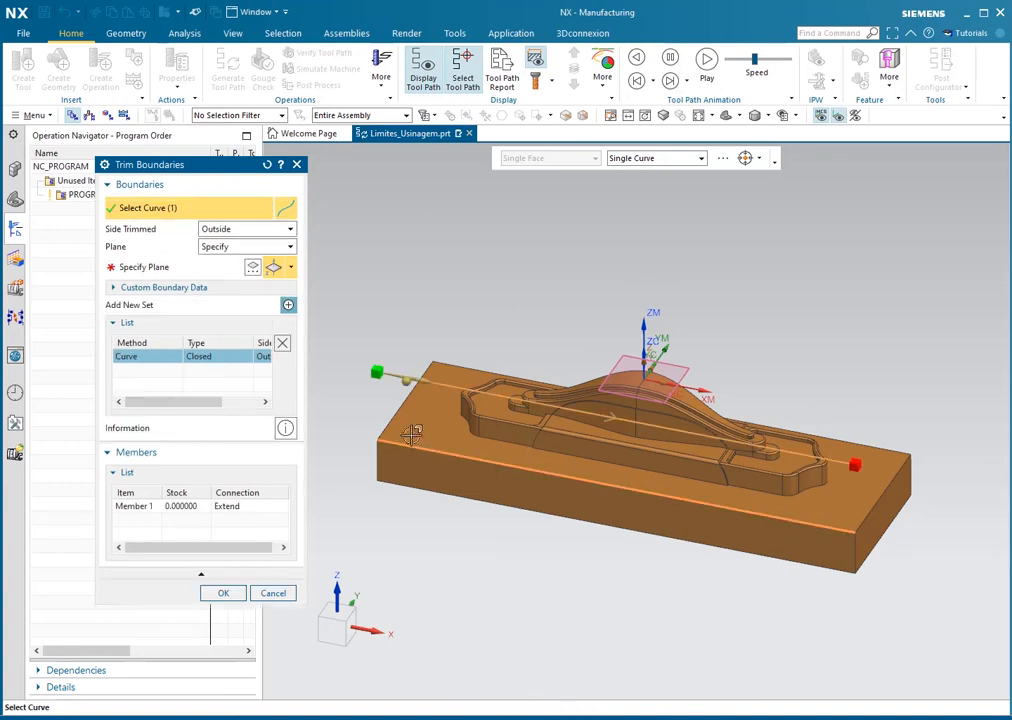
{"action": "left_click", "coordinate": [478, 367]}
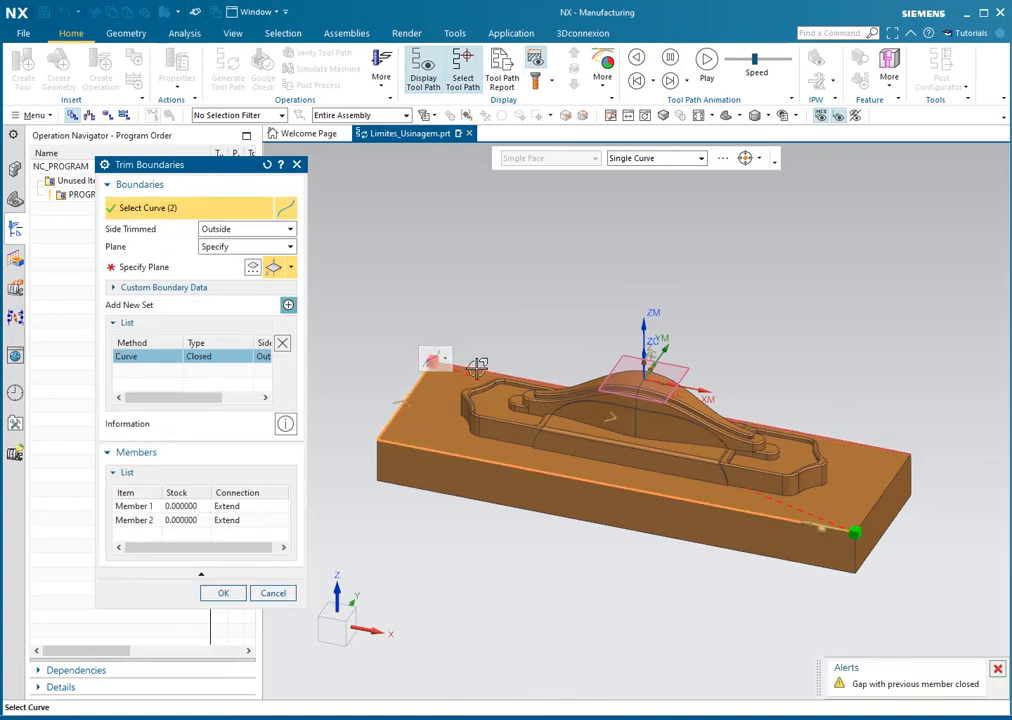
{"action": "left_click", "coordinate": [477, 368]}
{"action": "left_click", "coordinate": [892, 481]}
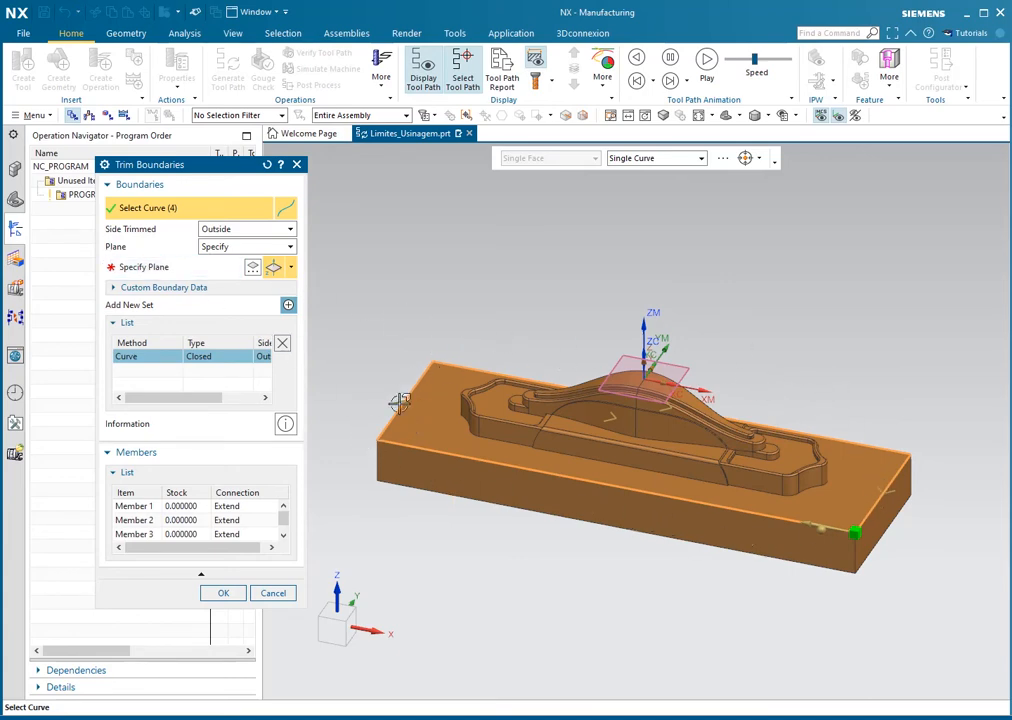
{"action": "left_click", "coordinate": [291, 268]}
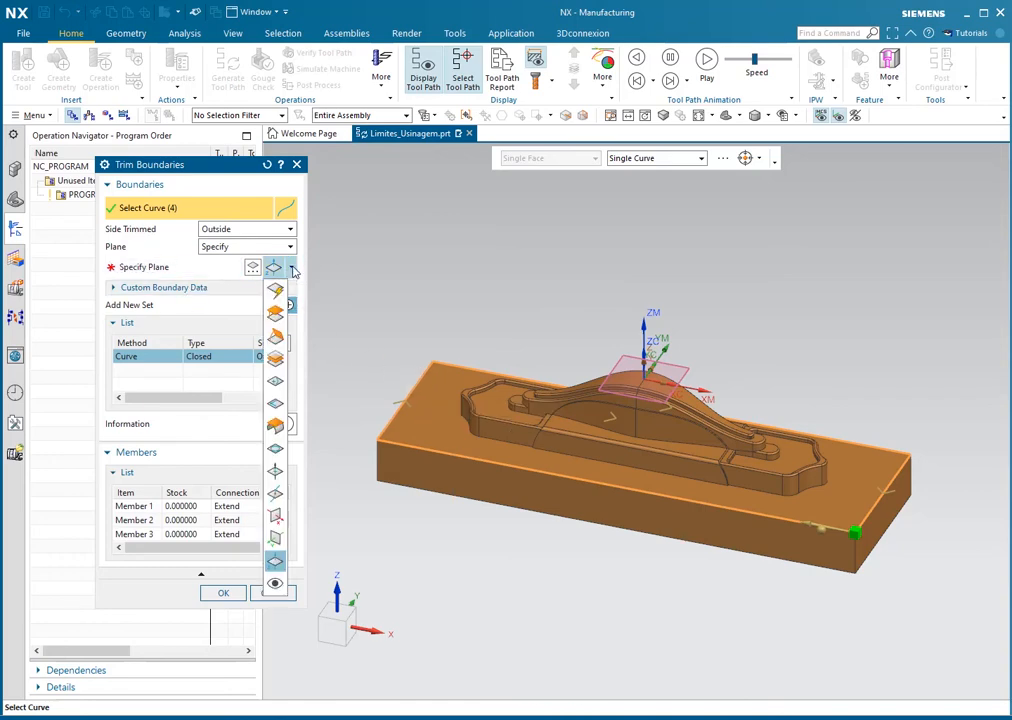
{"action": "left_click", "coordinate": [277, 566]}
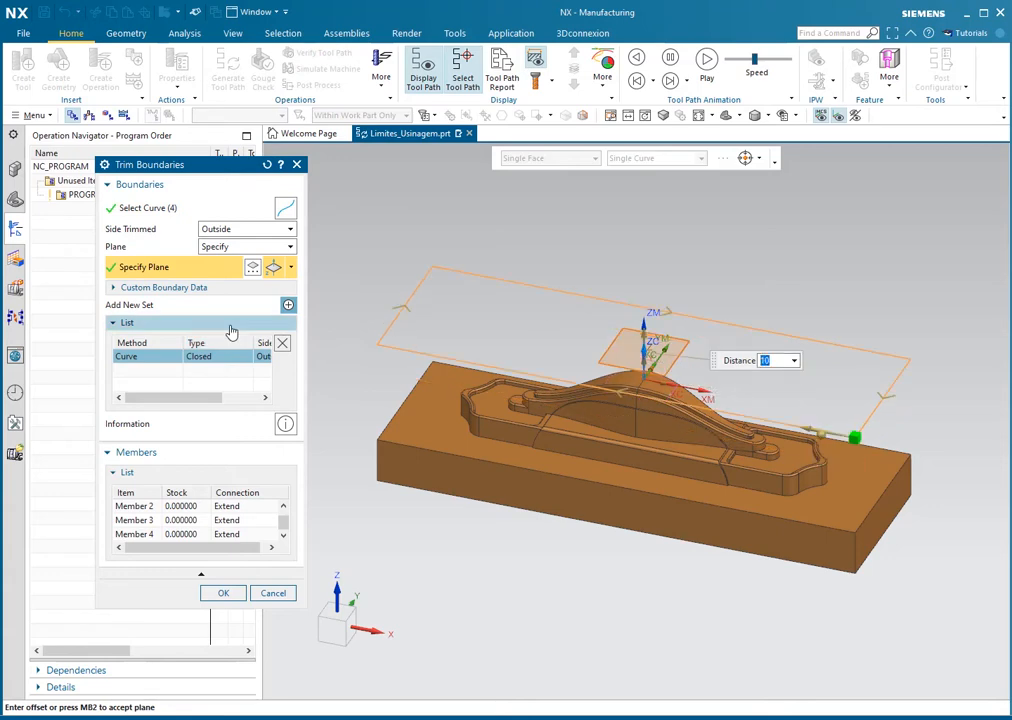
Step: Replace the block-edge boundary with the closed edge loop on the handle's upper ledge, selected with the Tangent Curves rule
{"action": "left_click", "coordinate": [283, 344]}
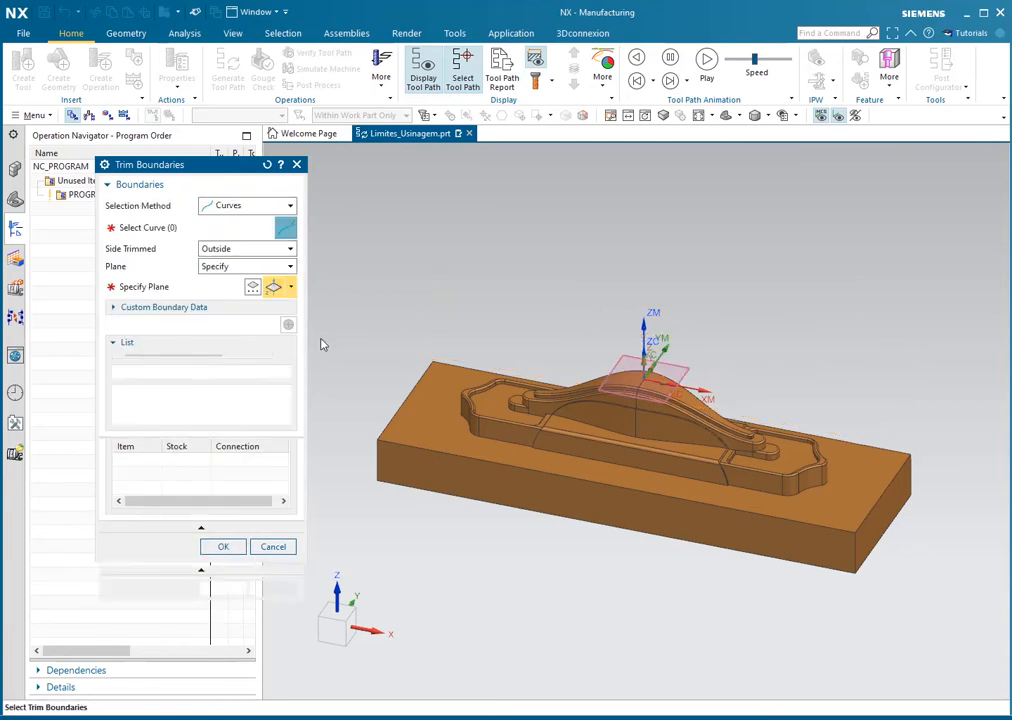
{"action": "middle_click_drag", "start_coordinate": [721, 363], "coordinate": [721, 382]}
{"action": "scroll", "coordinate": [768, 453], "scroll_direction": "up", "scroll_amount": 5}
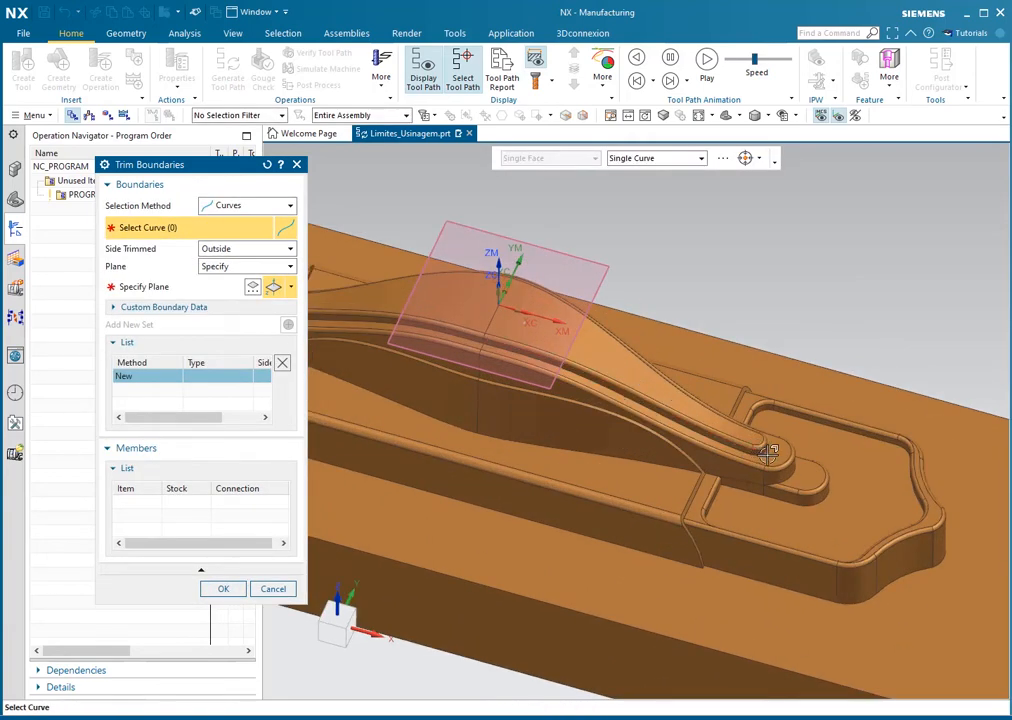
{"action": "scroll", "coordinate": [768, 453], "scroll_direction": "up", "scroll_amount": 3}
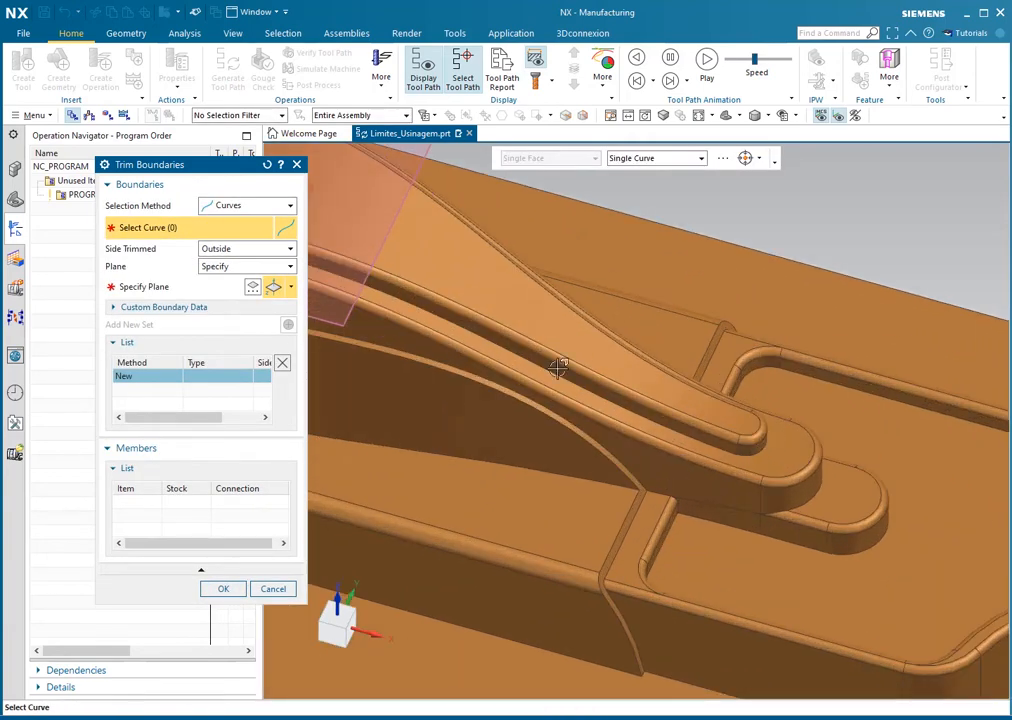
{"action": "left_click", "coordinate": [690, 162]}
{"action": "left_click", "coordinate": [678, 205]}
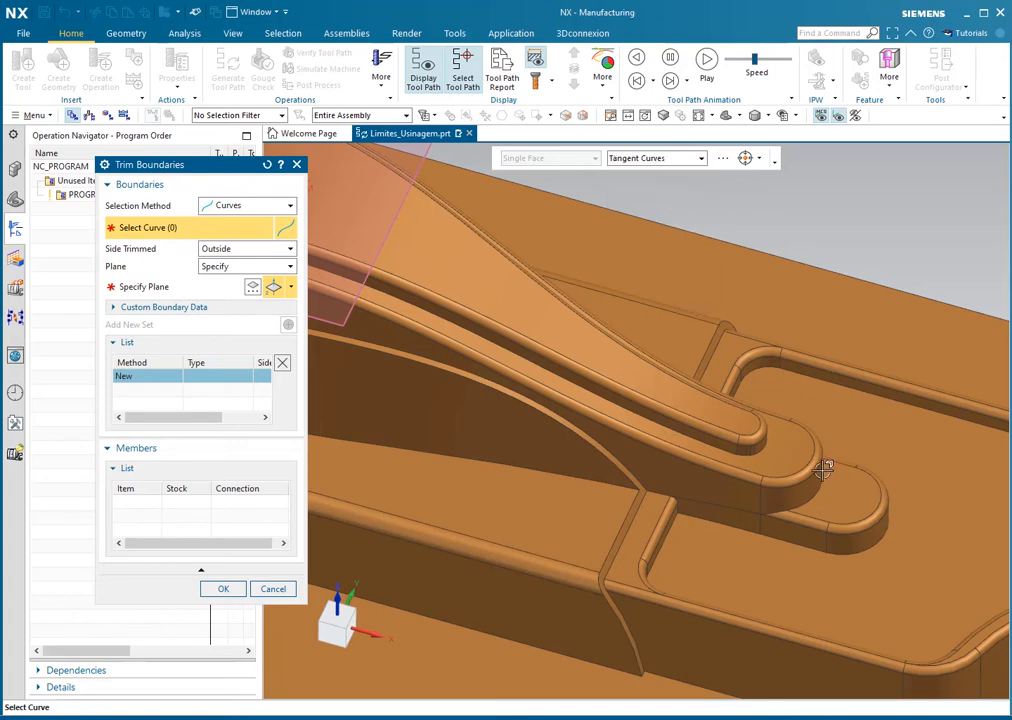
{"action": "scroll", "coordinate": [823, 470], "scroll_direction": "up", "scroll_amount": 3}
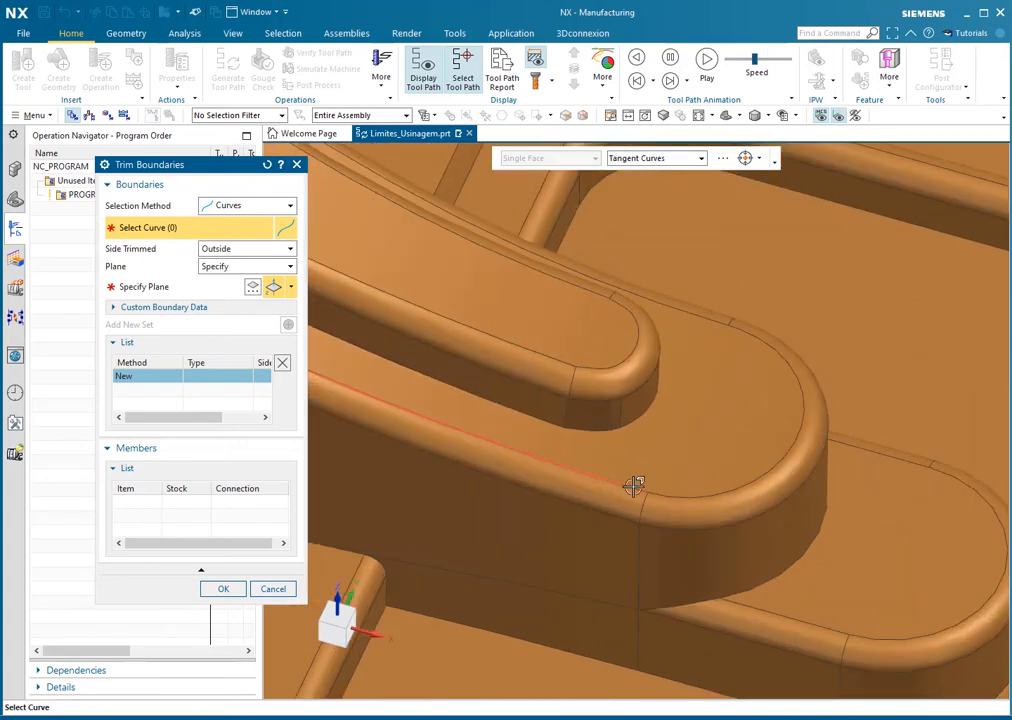
{"action": "left_click", "coordinate": [735, 474]}
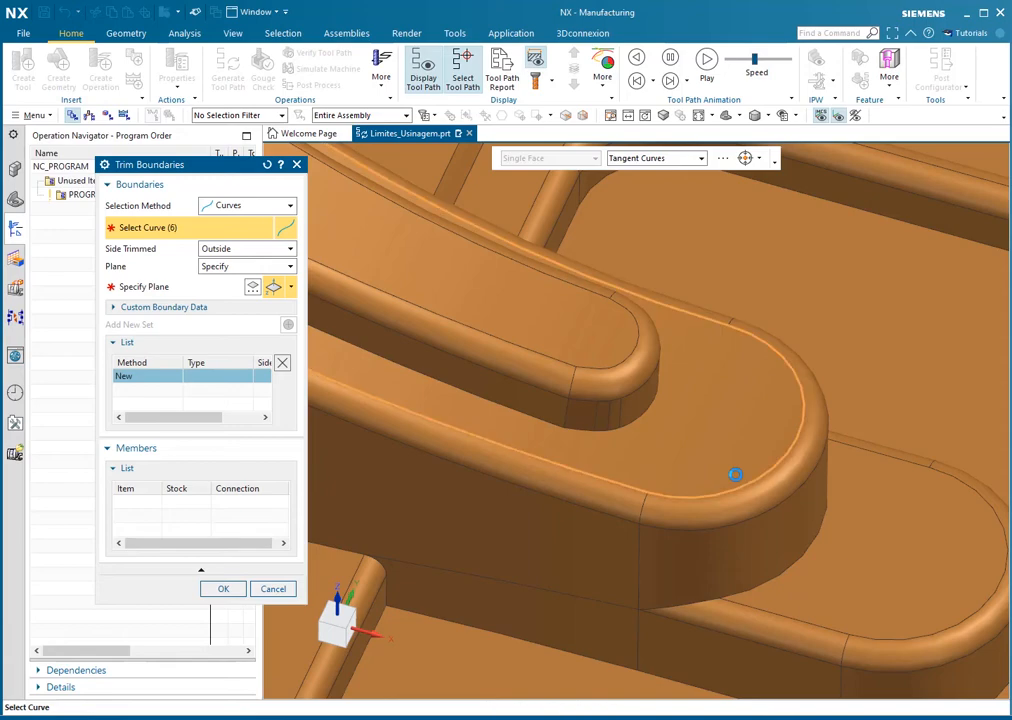
{"action": "middle_click_drag", "start_coordinate": [829, 436], "coordinate": [851, 423]}
{"action": "scroll", "coordinate": [851, 423], "scroll_direction": "down", "scroll_amount": 5}
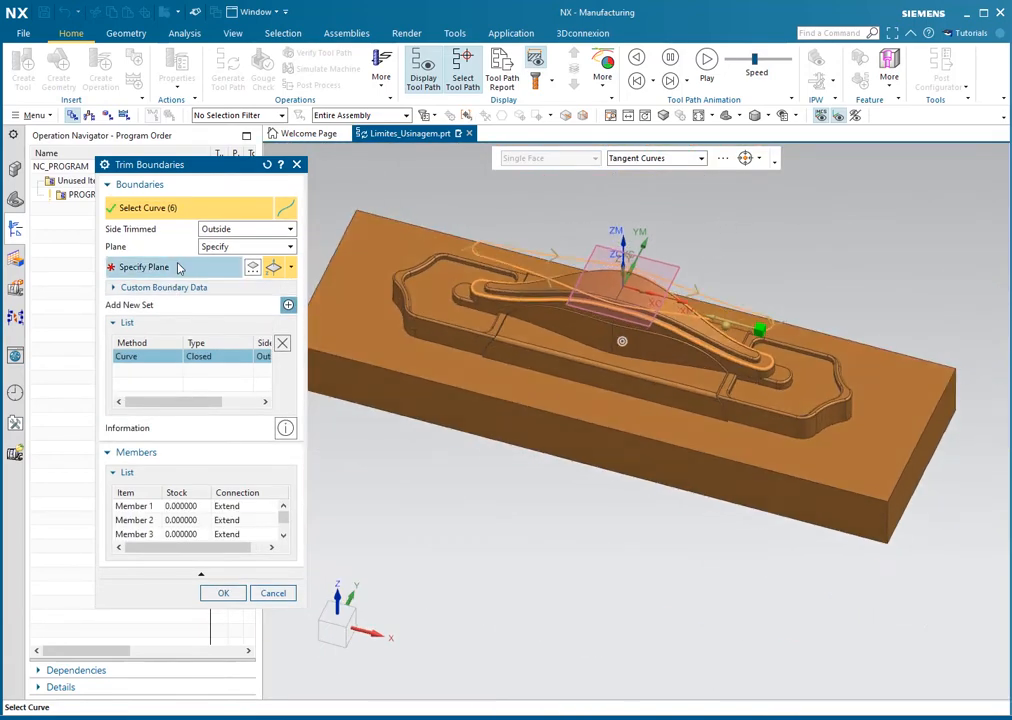
Step: Delete the curve-based trim boundary and set the boundary selection method to Points
{"action": "left_click", "coordinate": [181, 267]}
{"action": "mouse_move", "coordinate": [471, 322]}
{"action": "middle_mouse_down"}
{"action": "mouse_move", "coordinate": [472, 300]}
{"action": "mouse_move", "coordinate": [468, 335]}
{"action": "middle_mouse_up"}
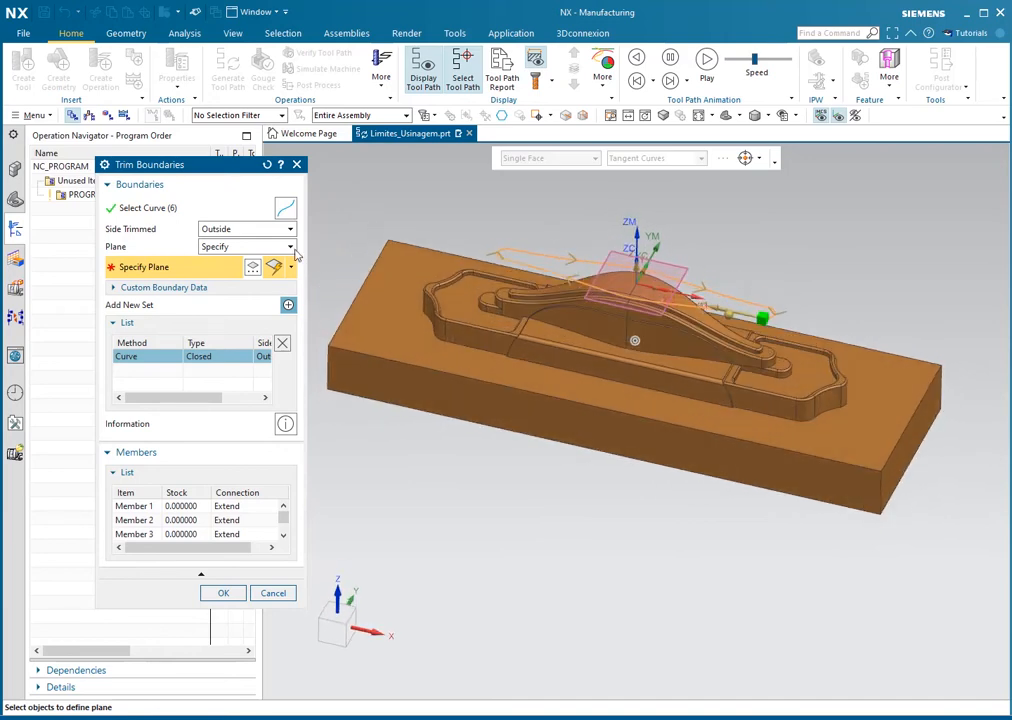
{"action": "left_click", "coordinate": [282, 343]}
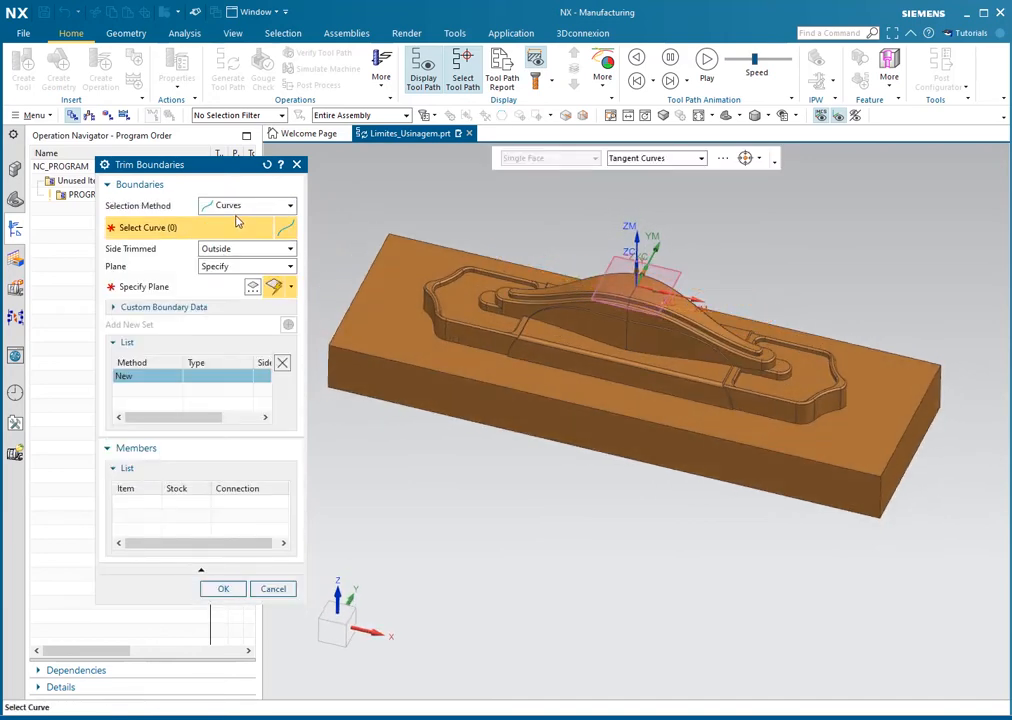
{"action": "left_click", "coordinate": [244, 206]}
{"action": "left_click", "coordinate": [233, 248]}
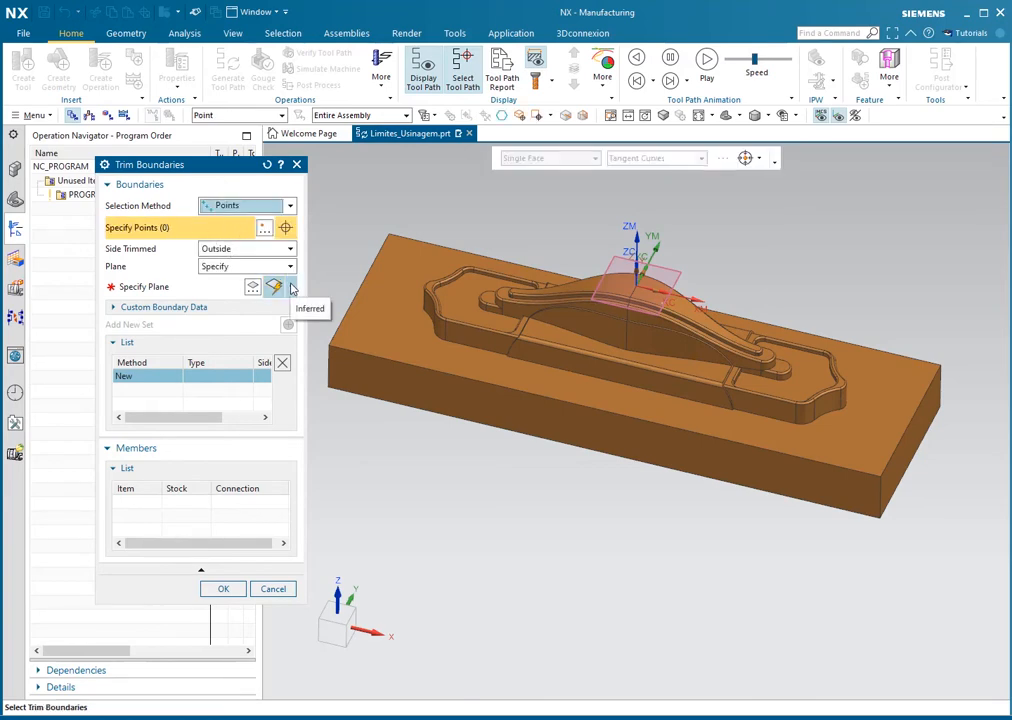
Step: Specify the boundary plane as a ZC plane offset above the top of the handle
{"action": "key", "text": "ctrl+alt+t"}
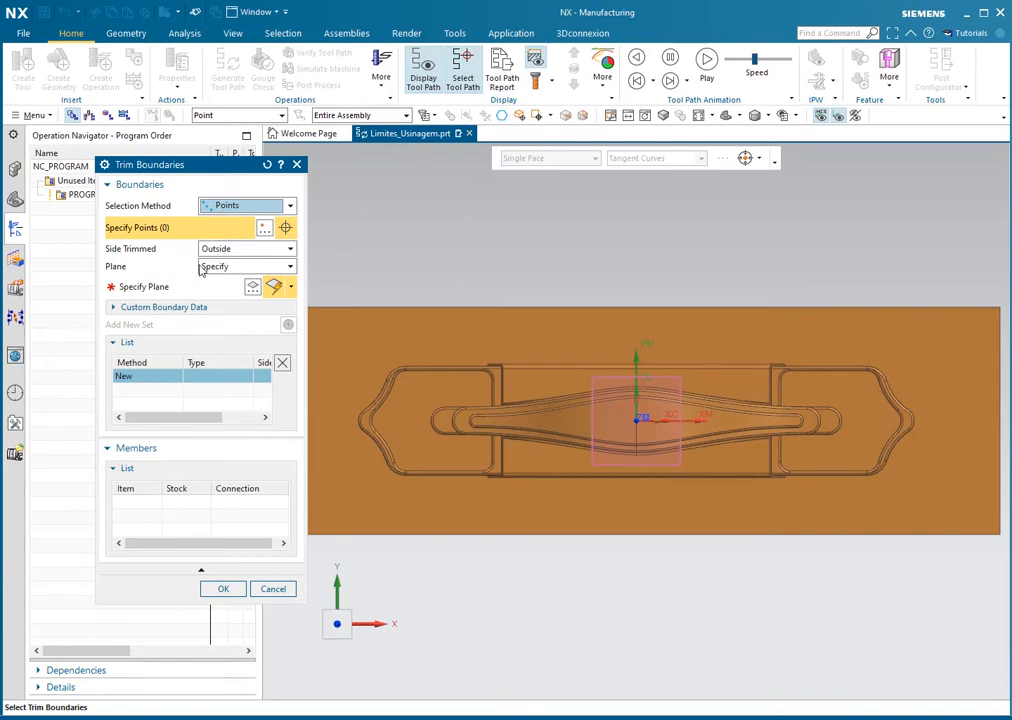
{"action": "left_click", "coordinate": [291, 288]}
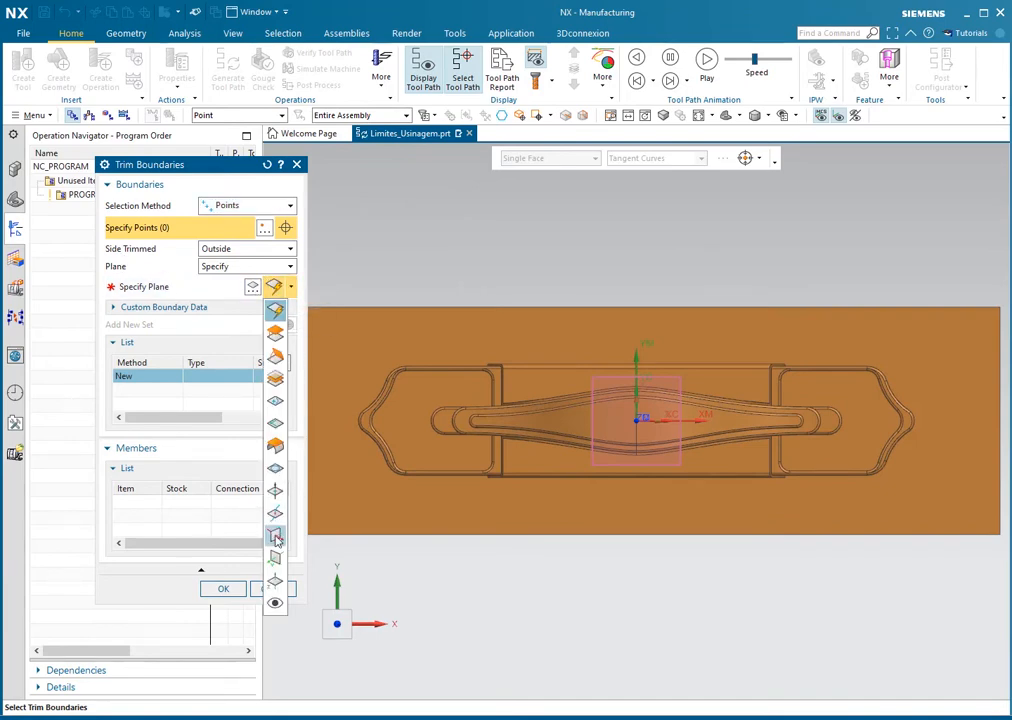
{"action": "left_click", "coordinate": [275, 580]}
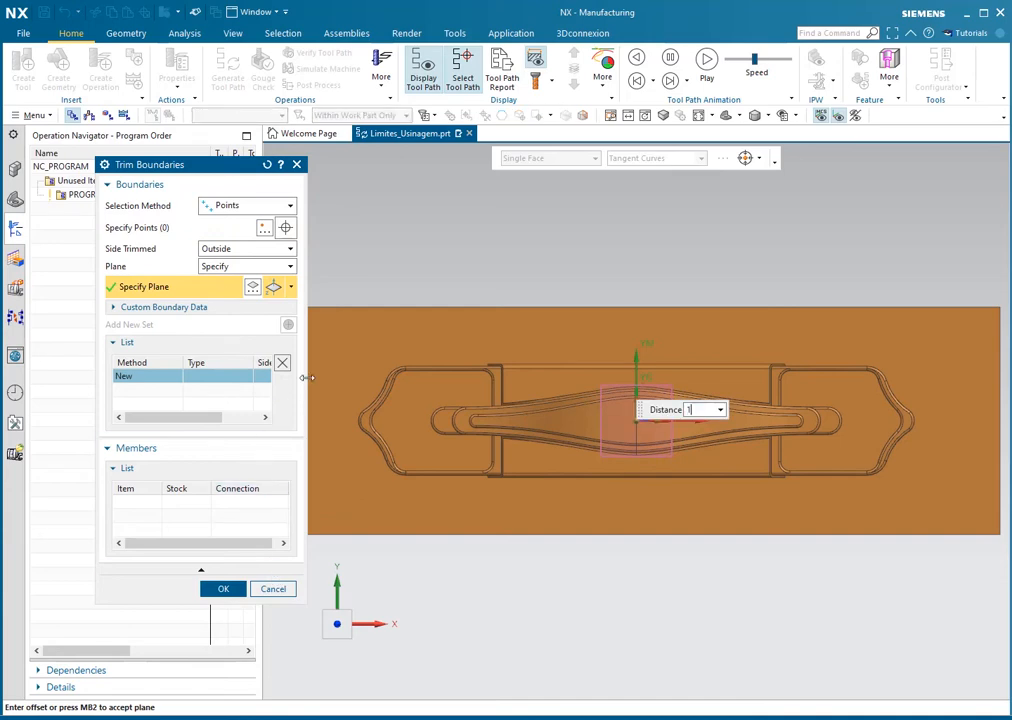
Step: Turn off the End Point and Arc Center snaps so that boundary points can be placed freely
{"action": "left_click", "coordinate": [190, 230]}
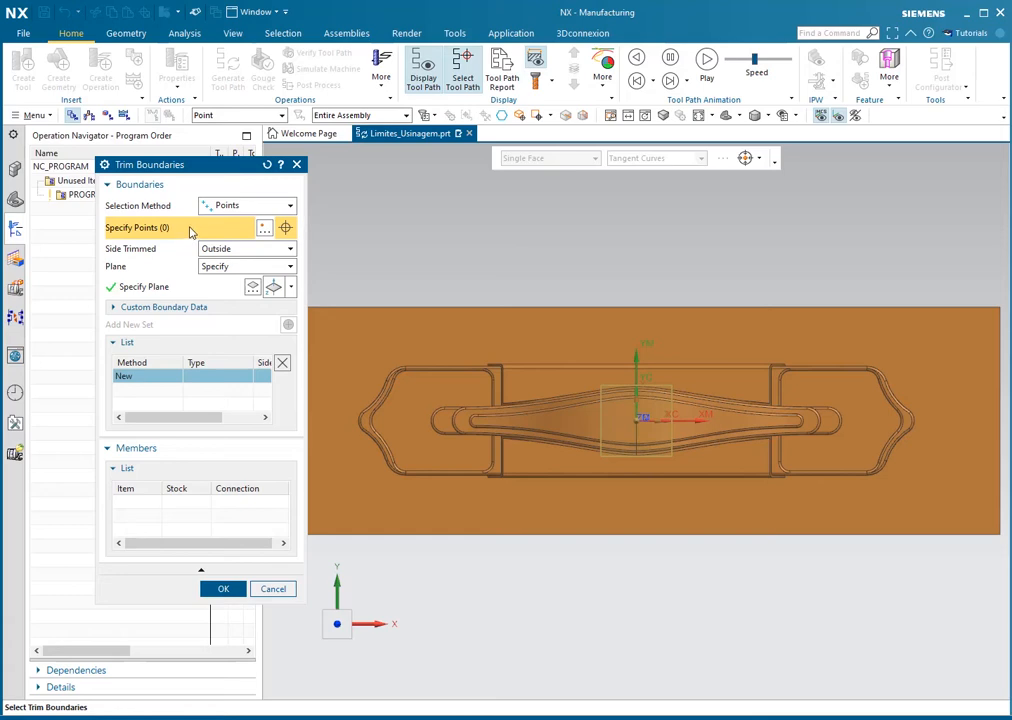
{"action": "left_click", "coordinate": [759, 158]}
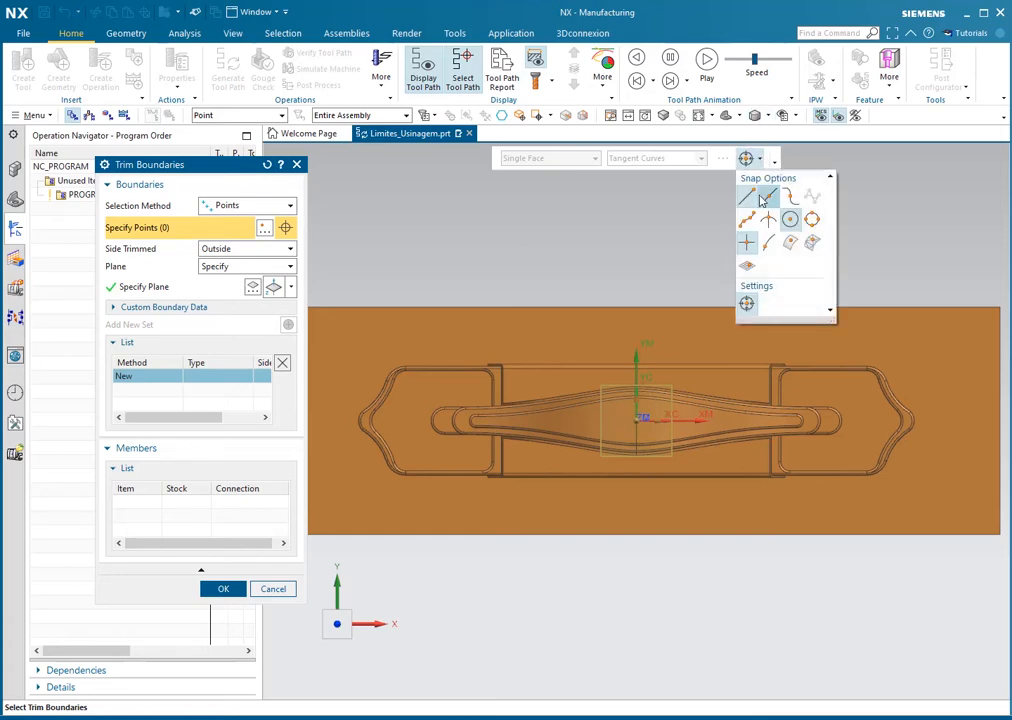
{"action": "left_click", "coordinate": [750, 241]}
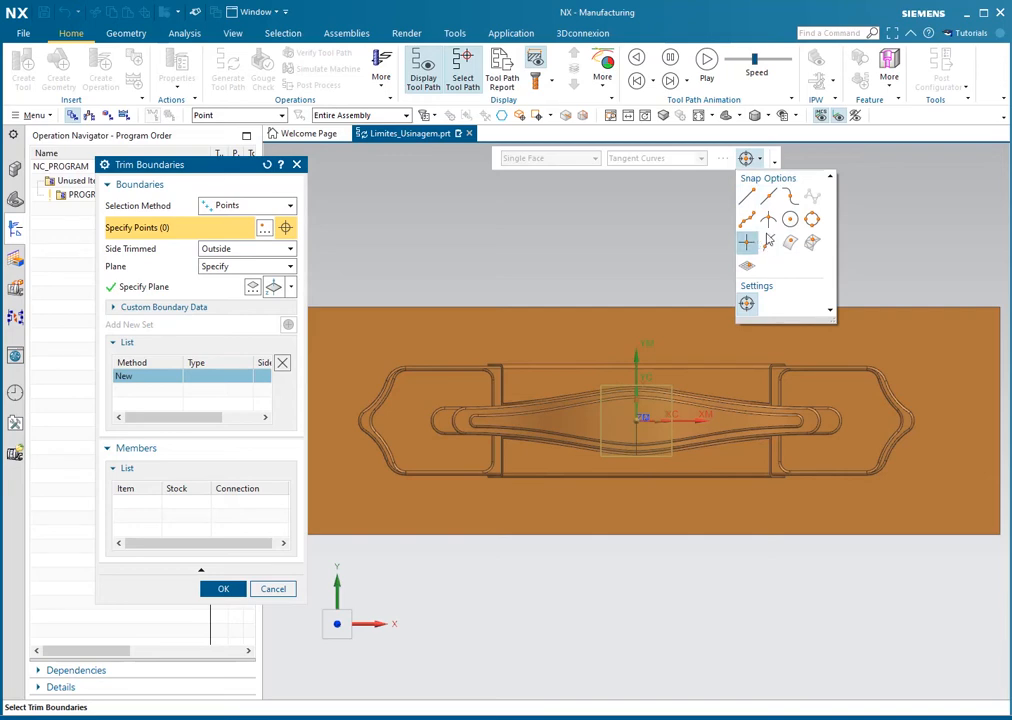
{"action": "left_click", "coordinate": [761, 159]}
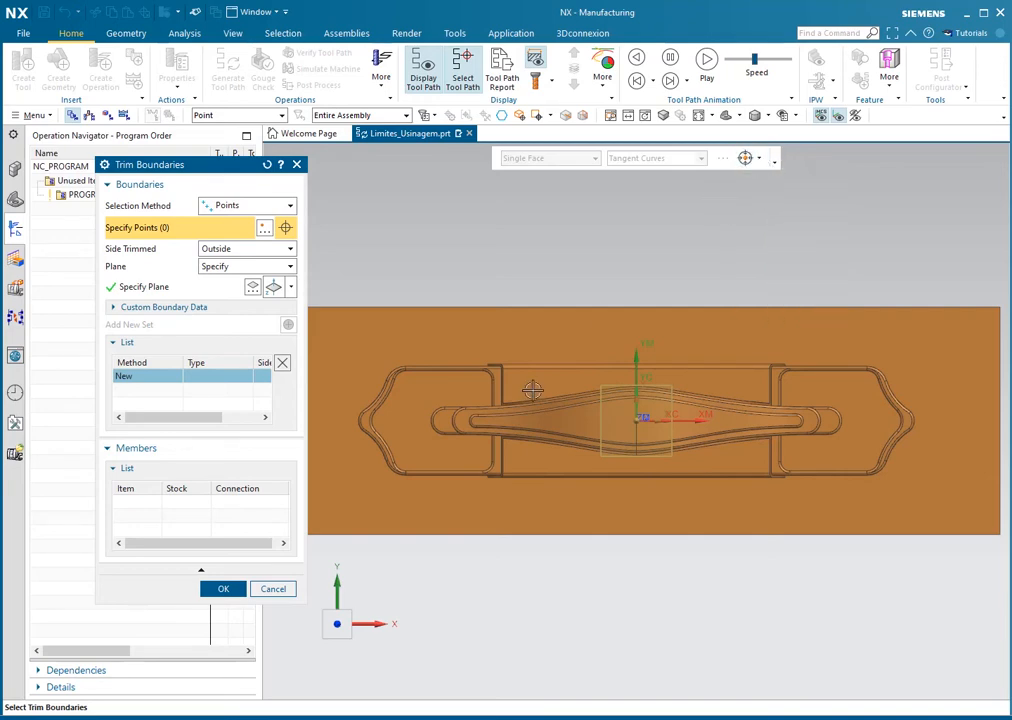
Step: Place 15 points freehand around the outside of the handle's base plate to form a closed trim boundary
{"action": "left_click", "coordinate": [466, 489]}
{"action": "left_click", "coordinate": [369, 450]}
{"action": "left_click", "coordinate": [357, 407]}
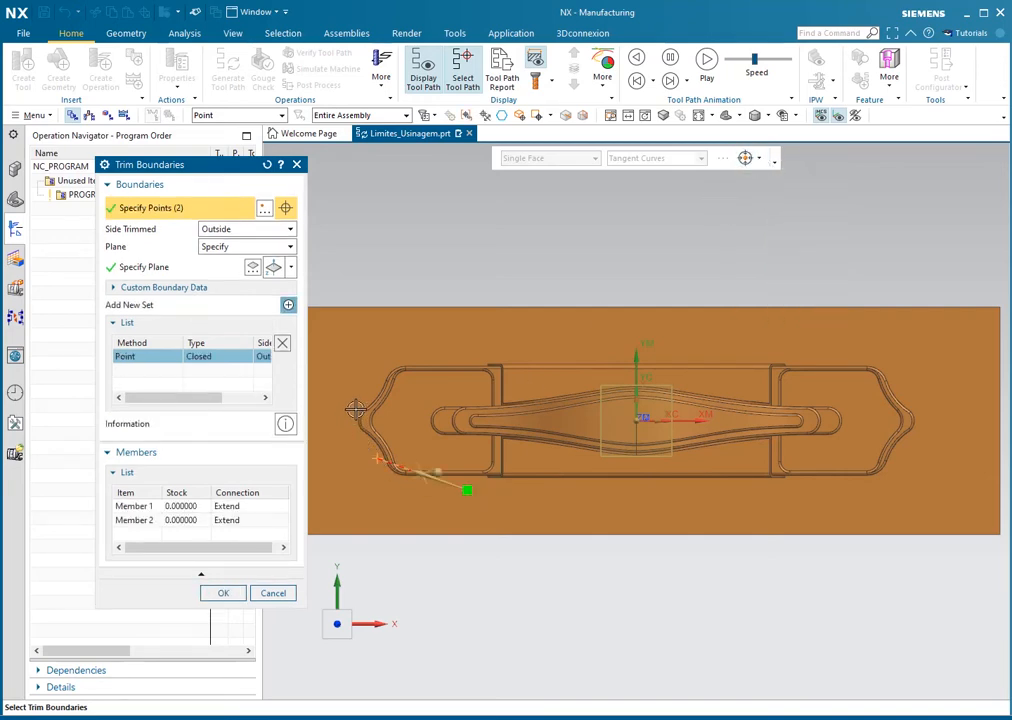
{"action": "left_click", "coordinate": [378, 382]}
{"action": "left_click", "coordinate": [403, 367]}
{"action": "left_click", "coordinate": [505, 359]}
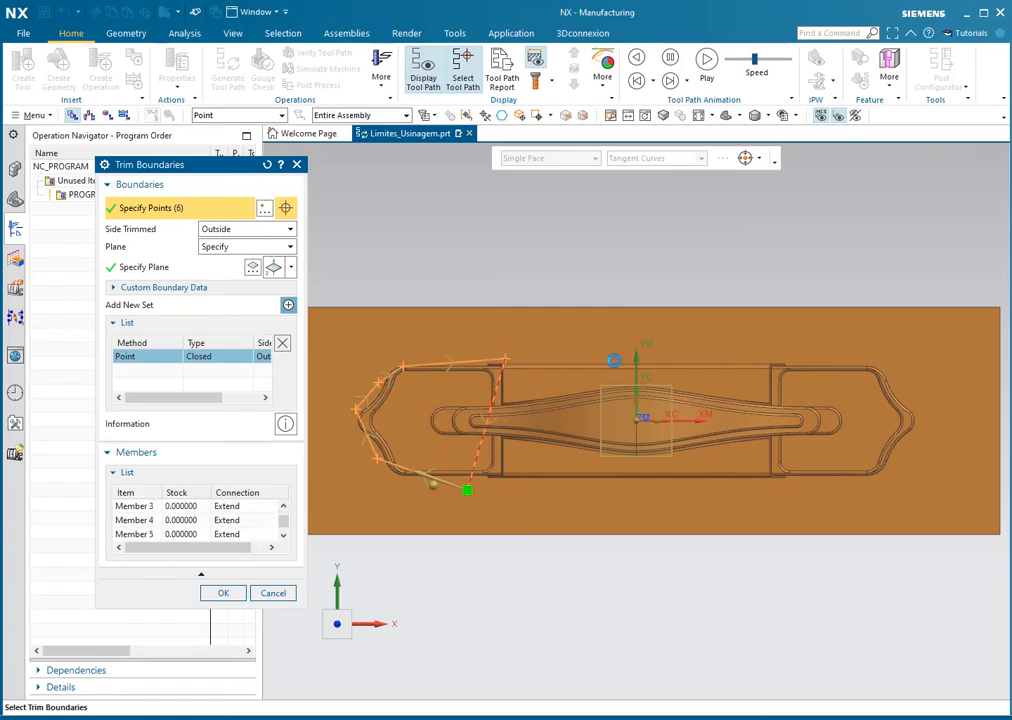
{"action": "left_click", "coordinate": [609, 360]}
{"action": "left_click", "coordinate": [744, 360]}
{"action": "left_click", "coordinate": [829, 362]}
{"action": "left_click", "coordinate": [897, 372]}
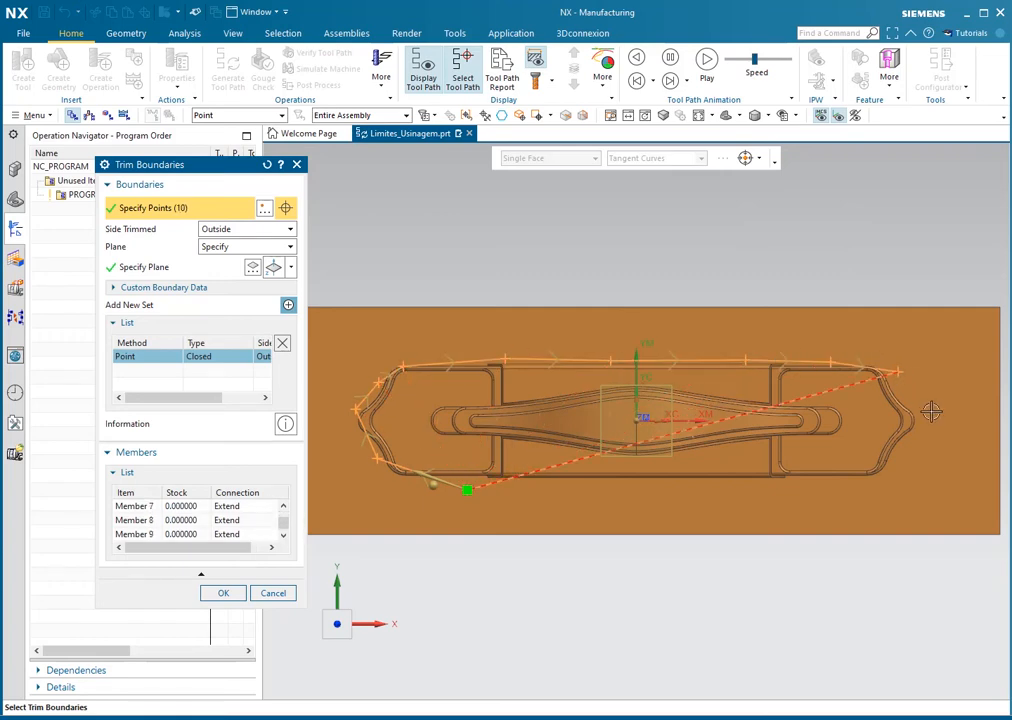
{"action": "left_click", "coordinate": [929, 410]}
{"action": "left_click", "coordinate": [917, 447]}
{"action": "left_click", "coordinate": [884, 486]}
{"action": "left_click", "coordinate": [824, 493]}
{"action": "left_click", "coordinate": [736, 497]}
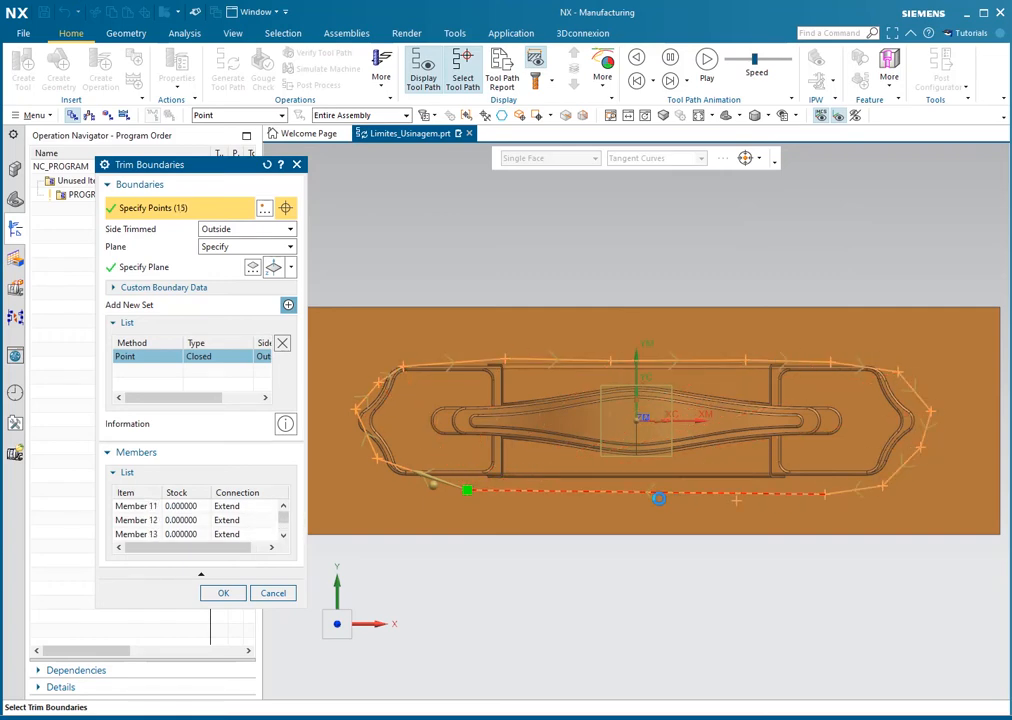
{"action": "left_click", "coordinate": [569, 496]}
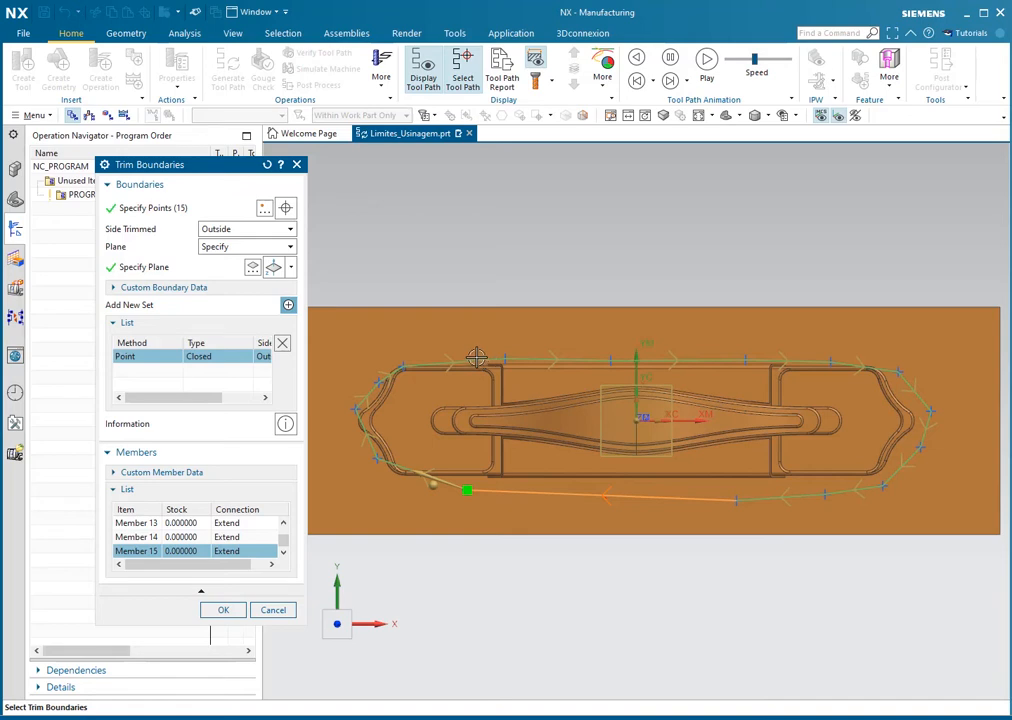
{"action": "middle_click_drag", "start_coordinate": [530, 296], "coordinate": [518, 234]}
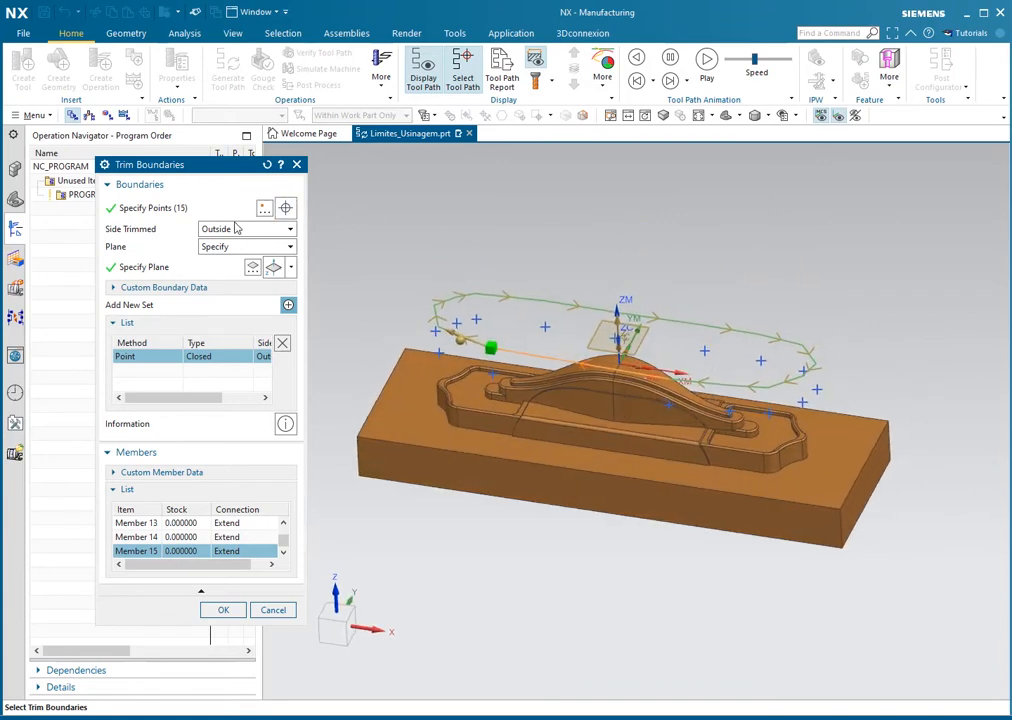
Step: Delete the point-based trim boundary and cancel out of both the boundary definition and the Cavity Mill operation
{"action": "left_click", "coordinate": [282, 341]}
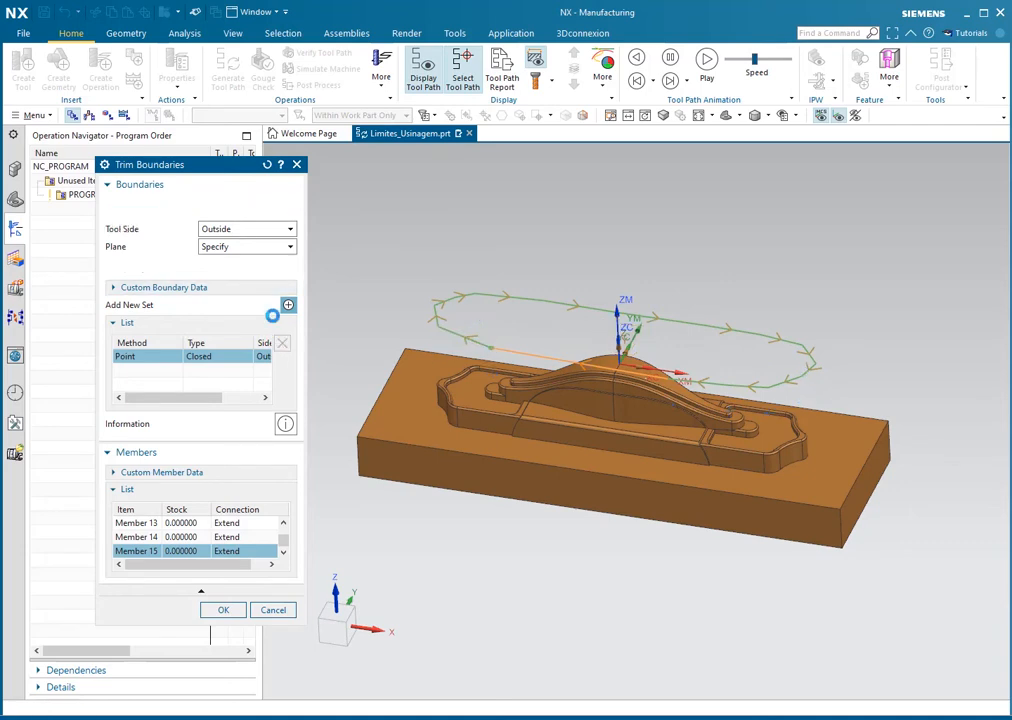
{"action": "left_click", "coordinate": [262, 206]}
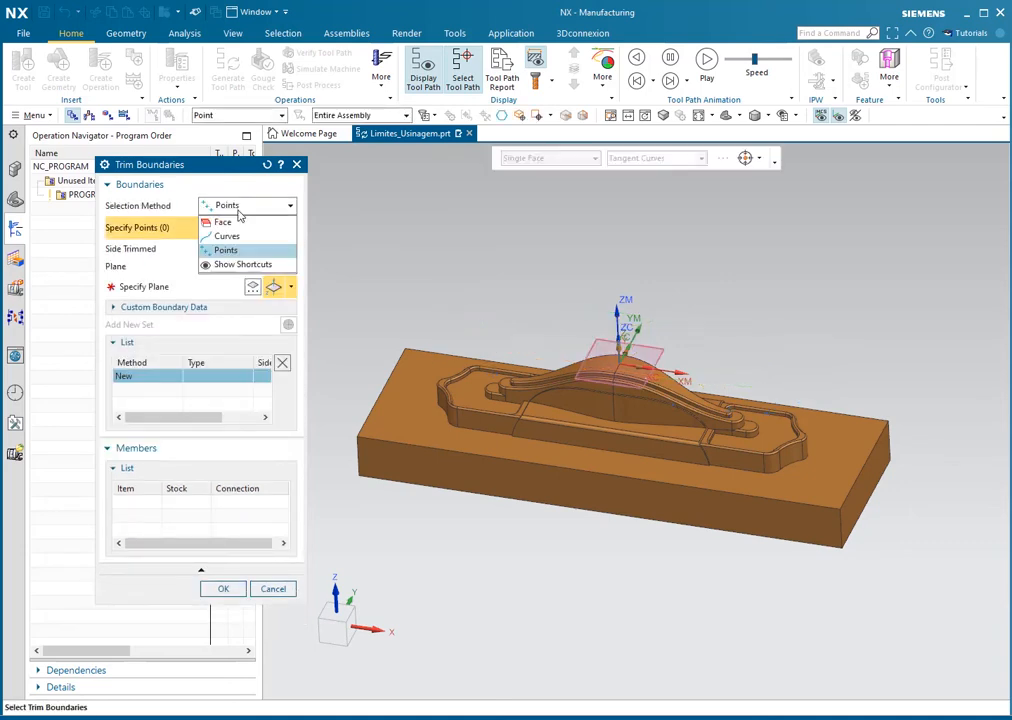
{"action": "left_click", "coordinate": [236, 239]}
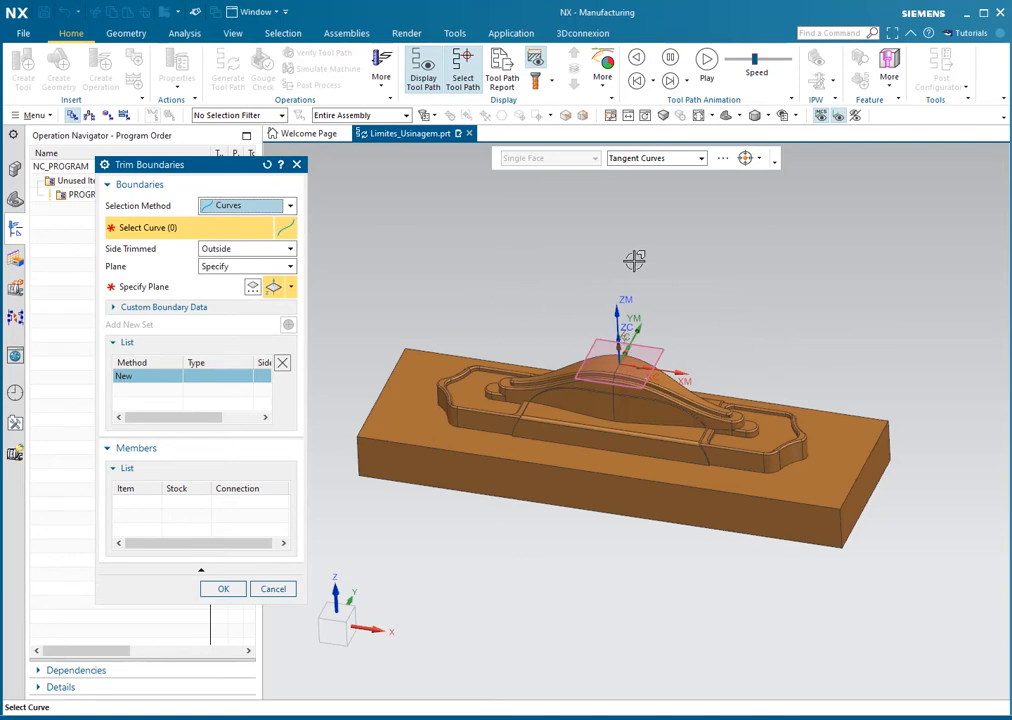
{"action": "left_click", "coordinate": [285, 592]}
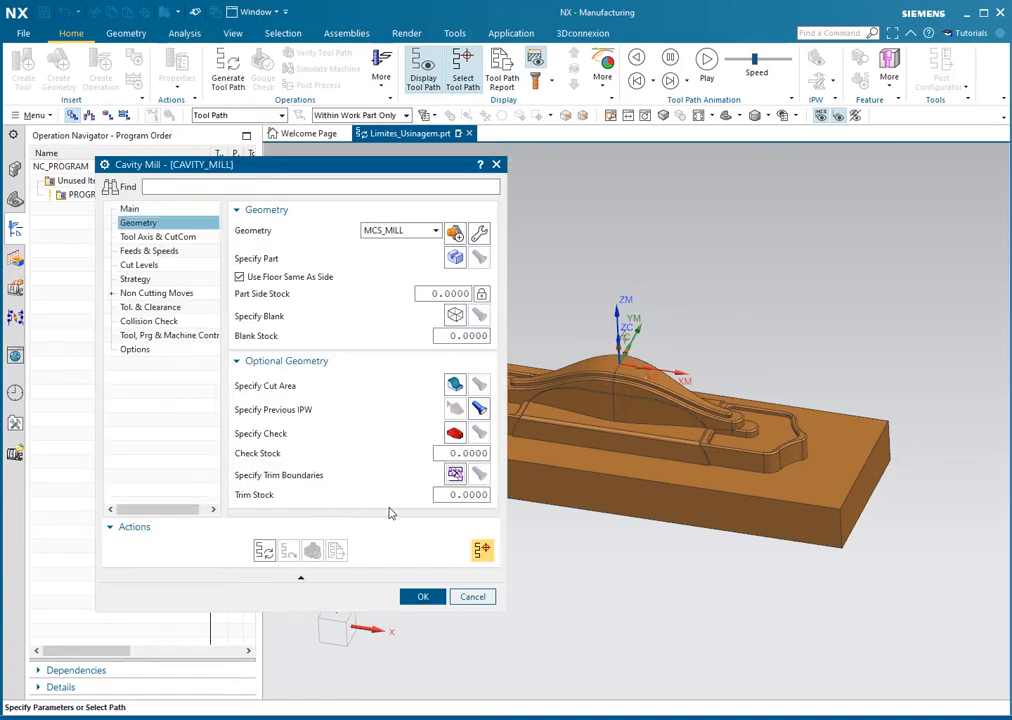
{"action": "left_click", "coordinate": [468, 597]}
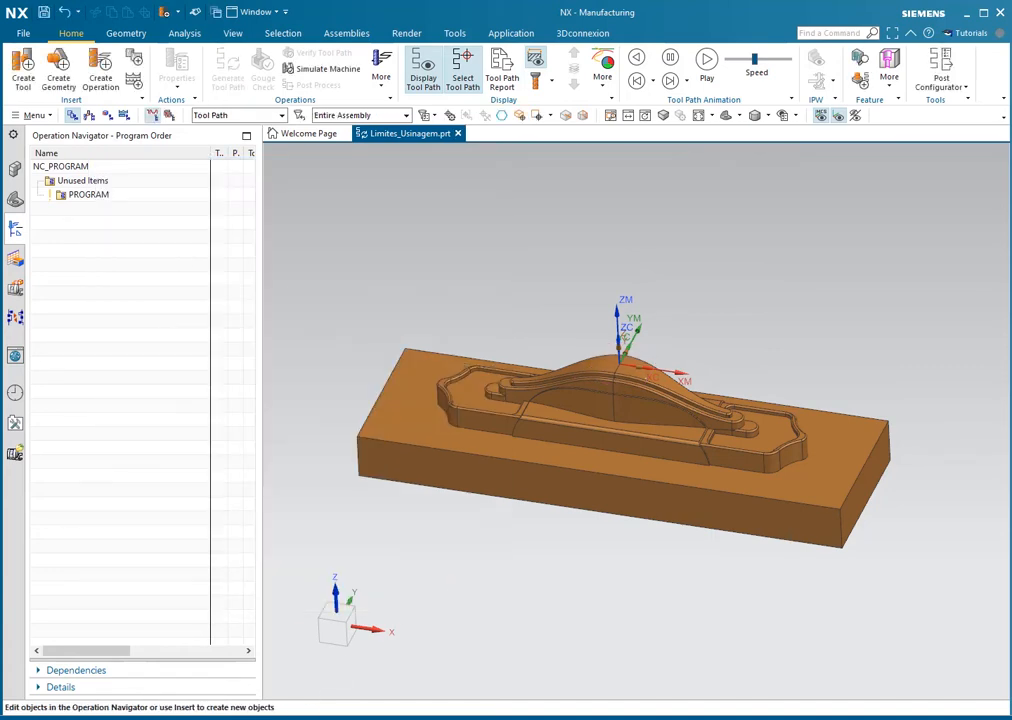
Step: Review the machining limits overview slide in PowerPoint, and examine the point, curve and geometry extraction commands in NX
{"action": "key", "text": "alt+Tab"}
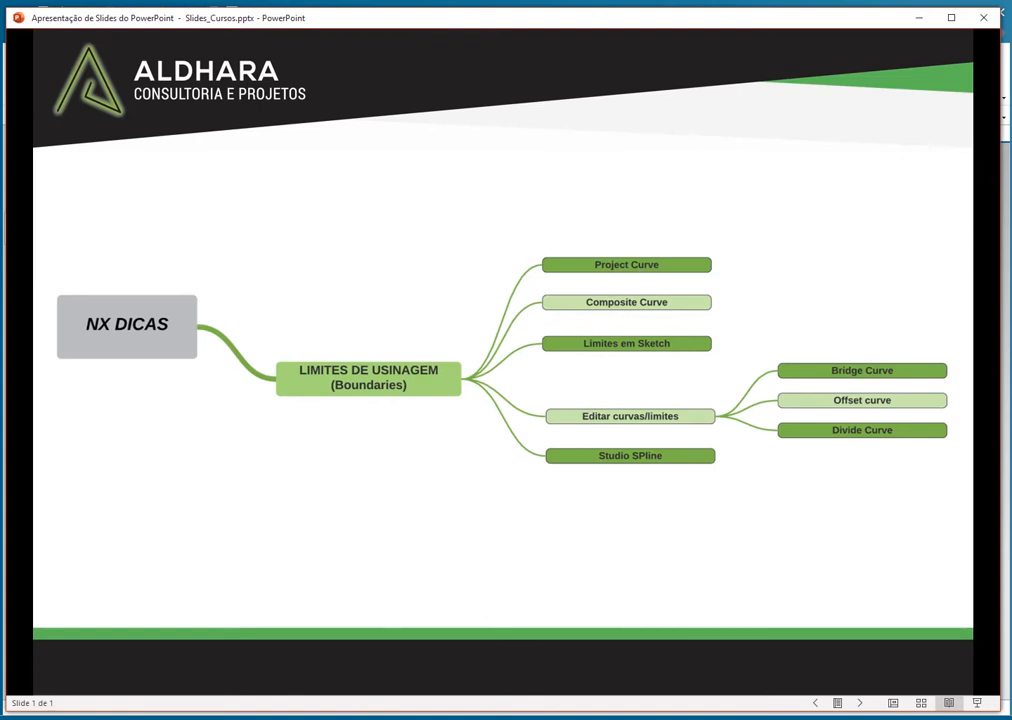
{"action": "key", "text": "alt+Tab"}
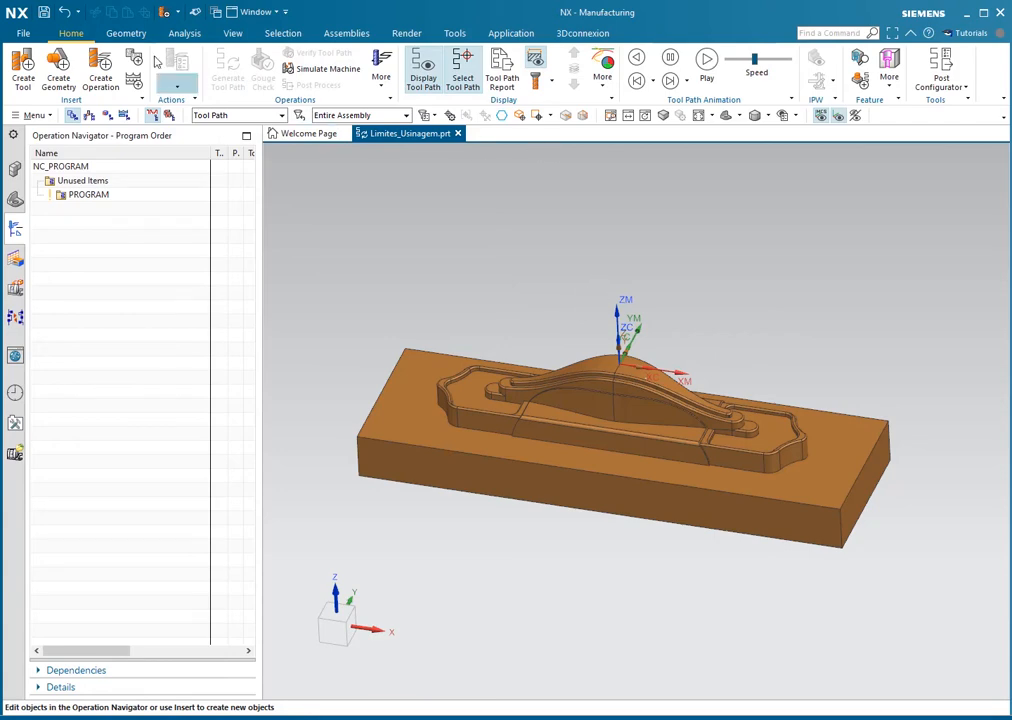
{"action": "left_click", "coordinate": [121, 35]}
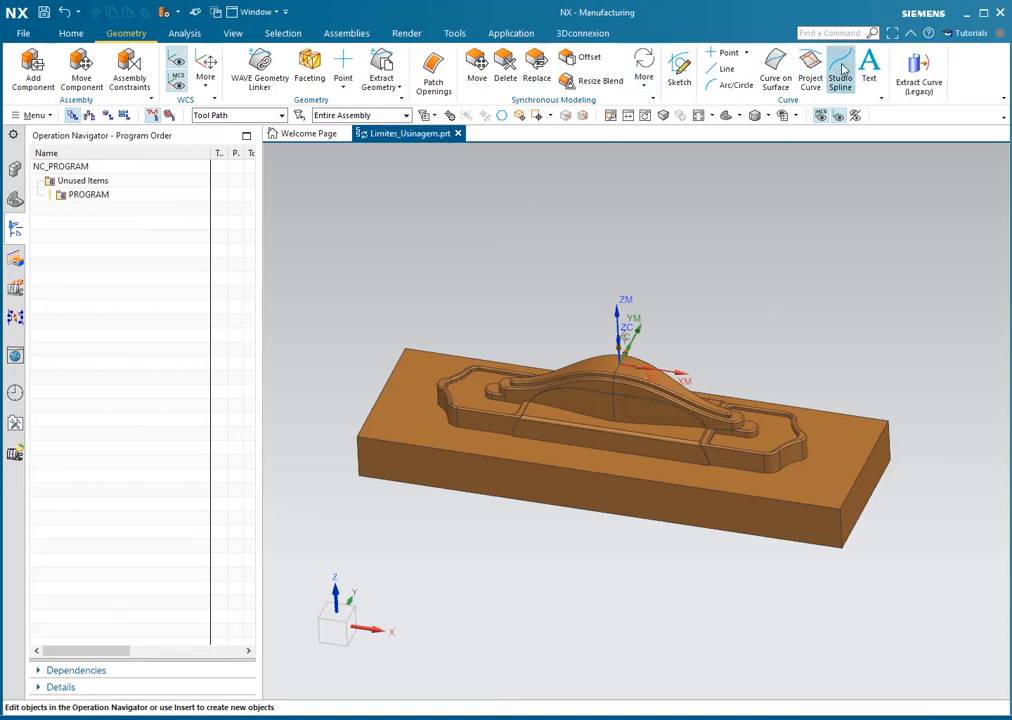
{"action": "left_click", "coordinate": [345, 90]}
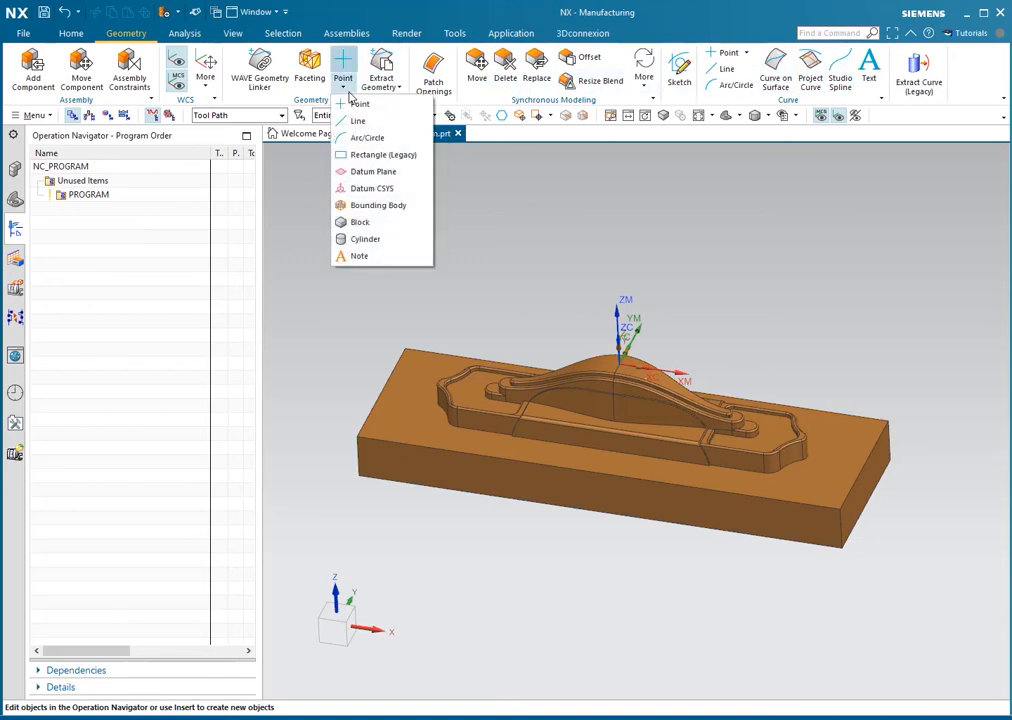
{"action": "left_click", "coordinate": [343, 90]}
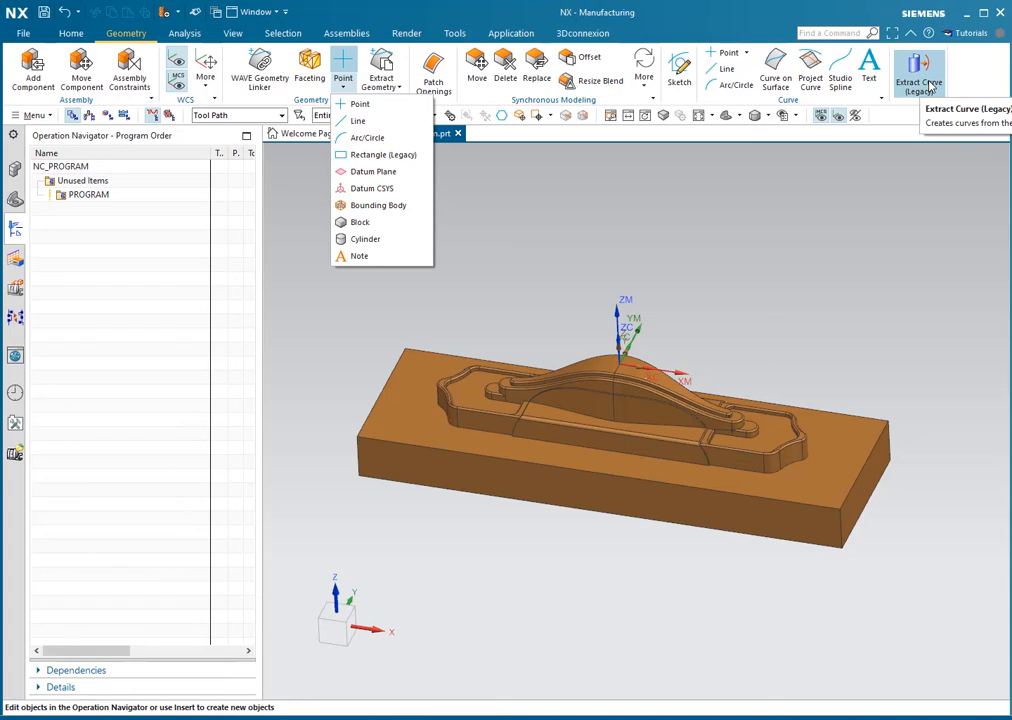
{"action": "left_click", "coordinate": [380, 86]}
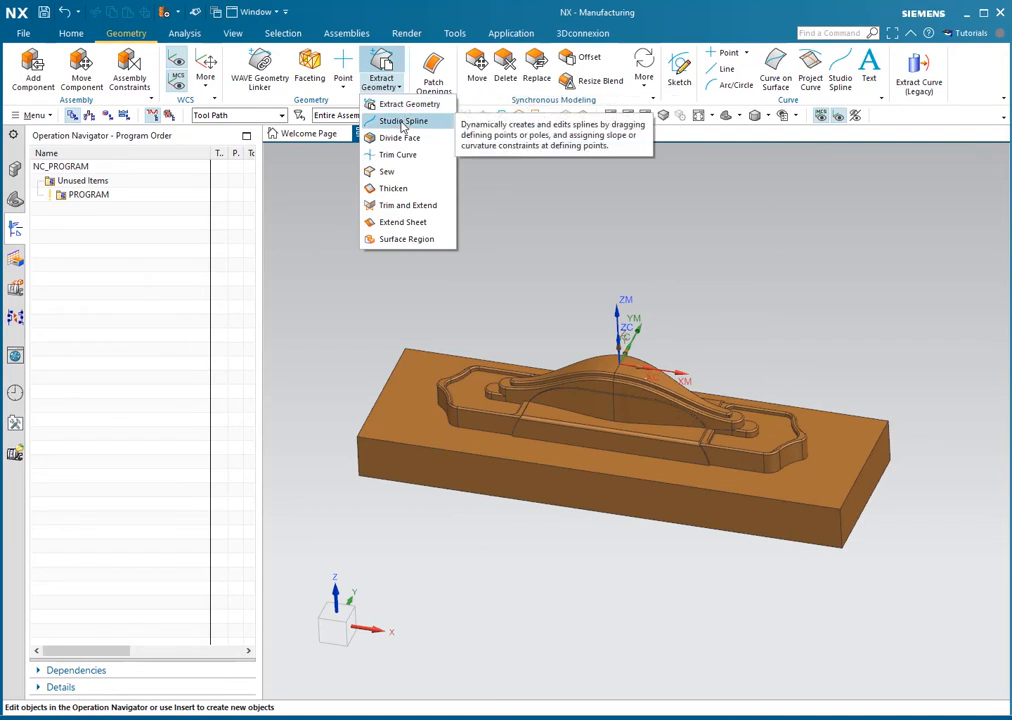
{"action": "left_click", "coordinate": [906, 101]}
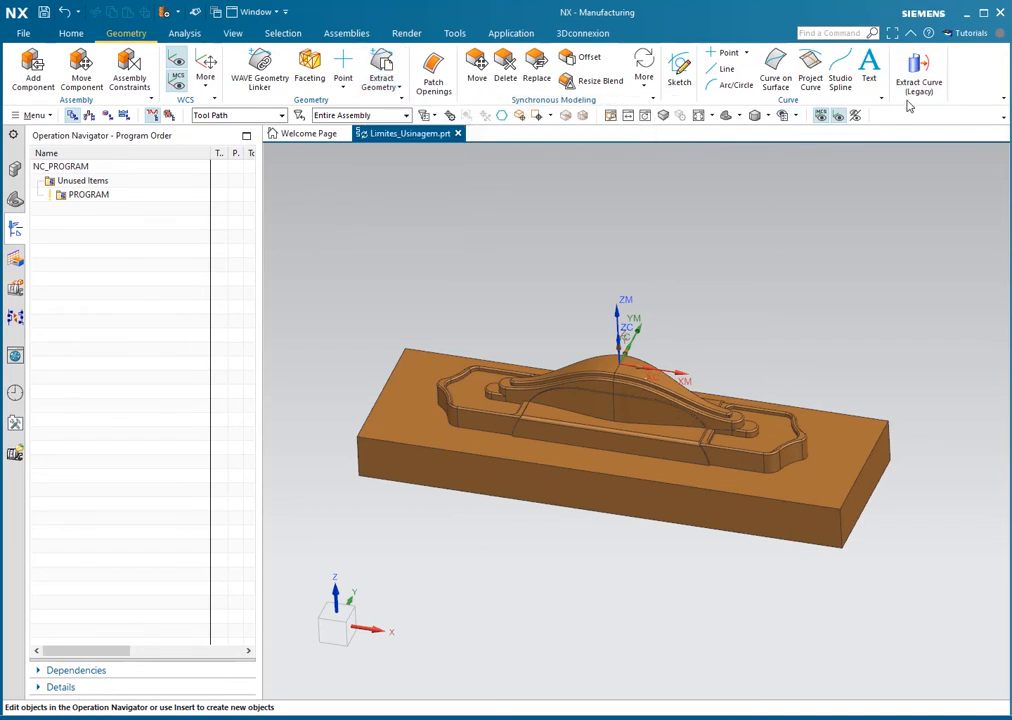
Step: Start the Project Curve command and reset its settings to the defaults
{"action": "left_click", "coordinate": [810, 80]}
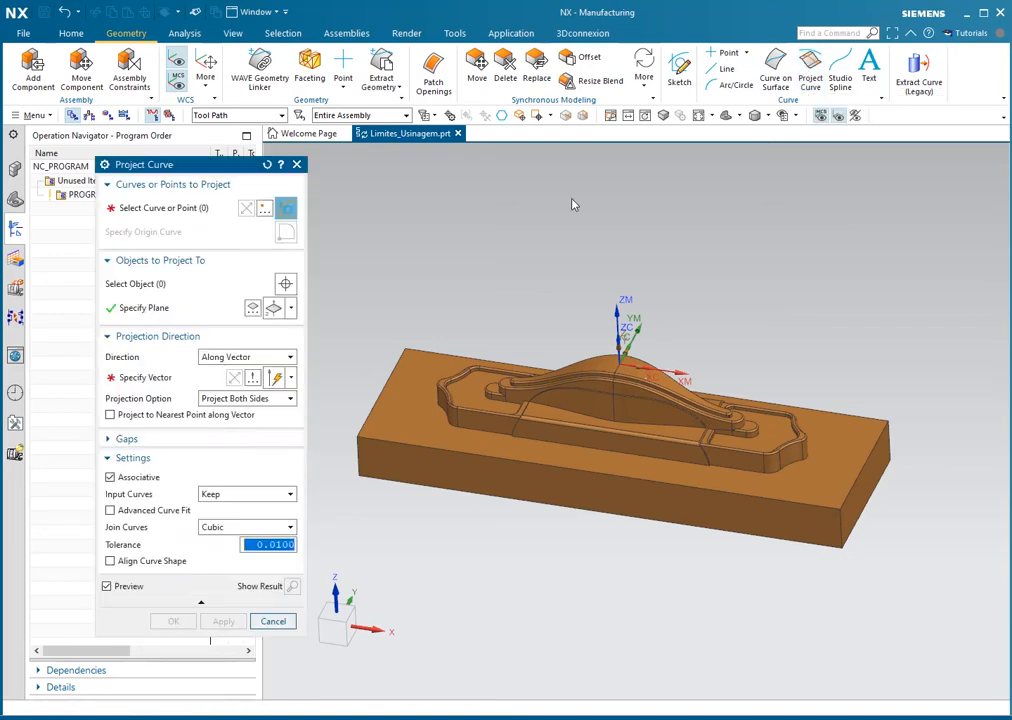
{"action": "left_click_drag", "start_coordinate": [182, 160], "coordinate": [242, 163]}
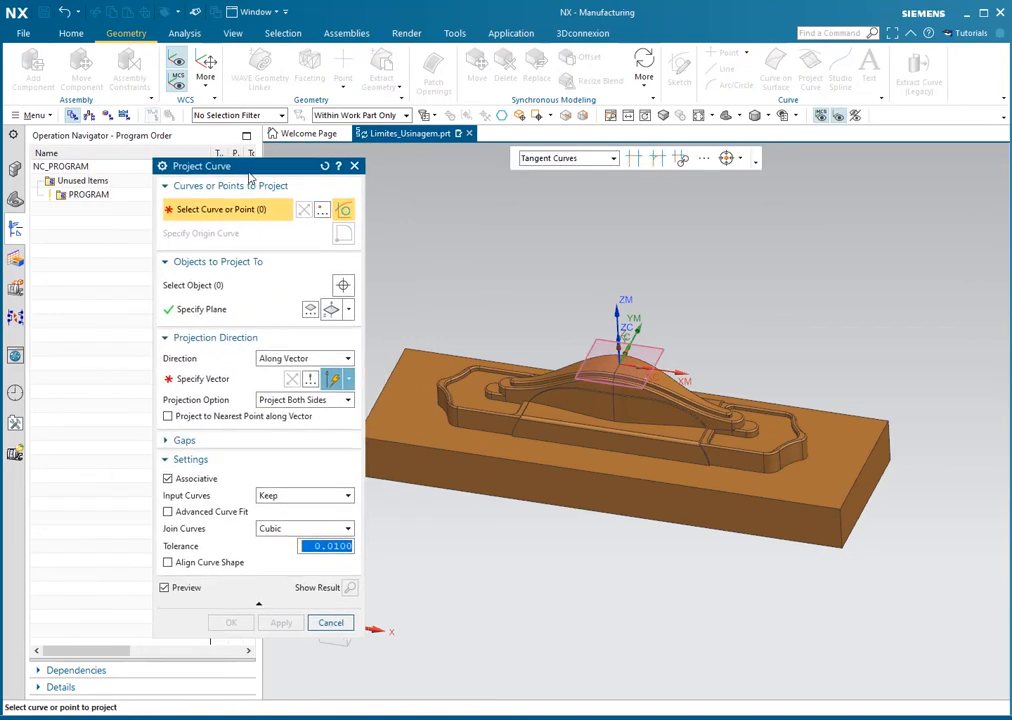
{"action": "left_click", "coordinate": [324, 167]}
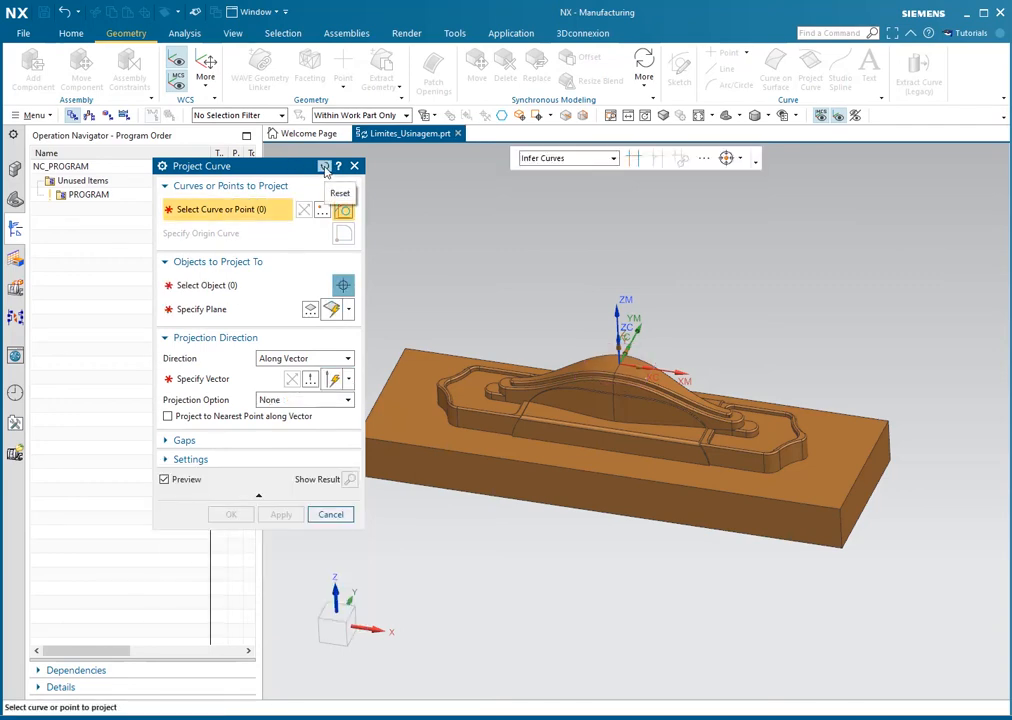
{"action": "mouse_move", "coordinate": [296, 170]}
{"action": "left_mouse_down"}
{"action": "mouse_move", "coordinate": [272, 155]}
{"action": "mouse_move", "coordinate": [297, 175]}
{"action": "left_mouse_up"}
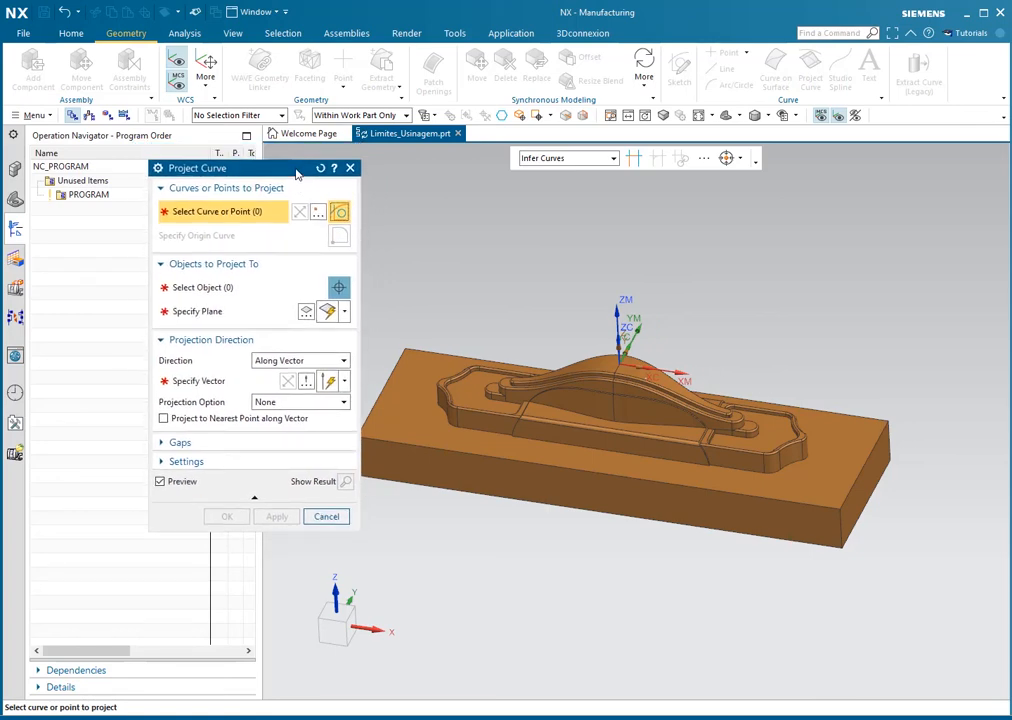
{"action": "middle_click_drag", "start_coordinate": [495, 295], "coordinate": [608, 203]}
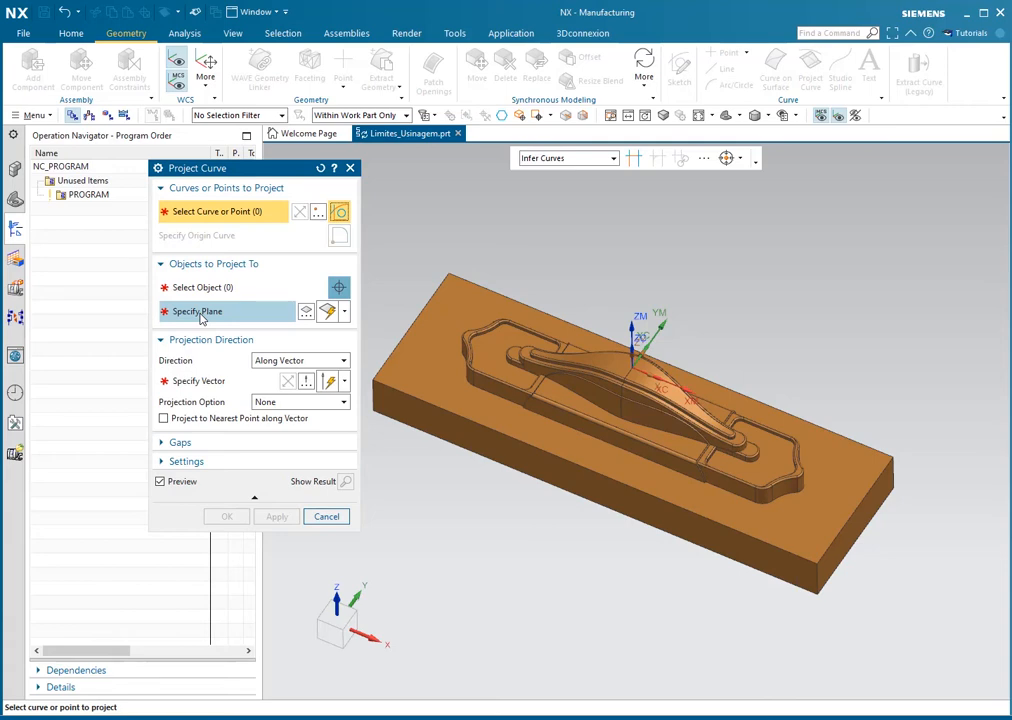
{"action": "left_click", "coordinate": [190, 382]}
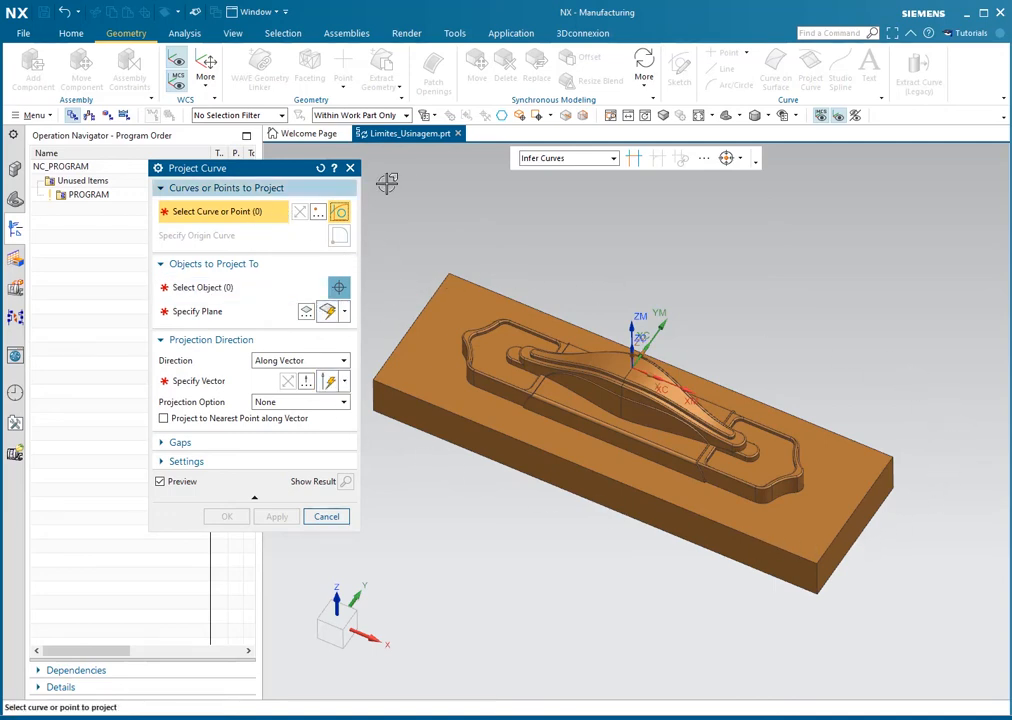
Step: Select the four upper edges of the rectangular base block as curves to project, using the Single Curve rule
{"action": "left_click", "coordinate": [576, 160]}
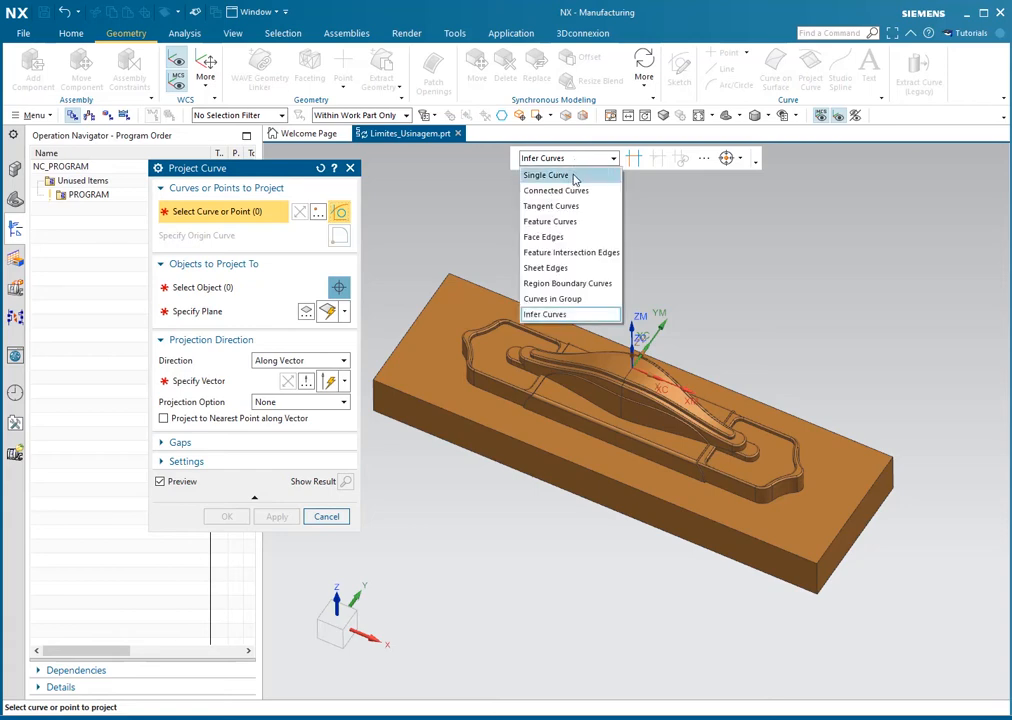
{"action": "left_click", "coordinate": [575, 178]}
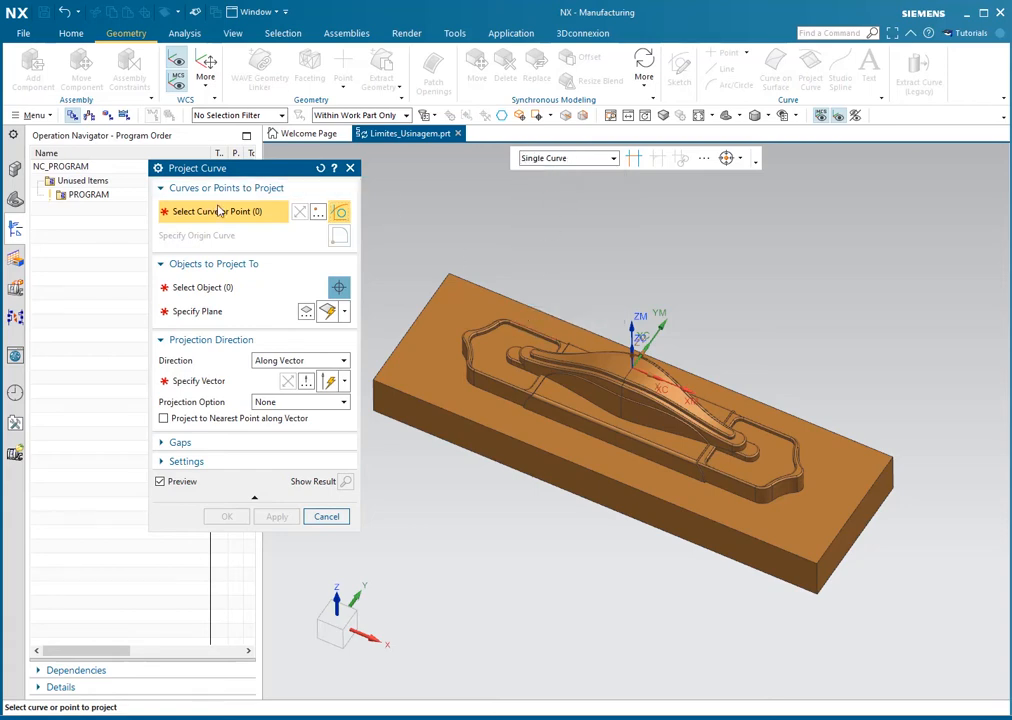
{"action": "left_click", "coordinate": [768, 537]}
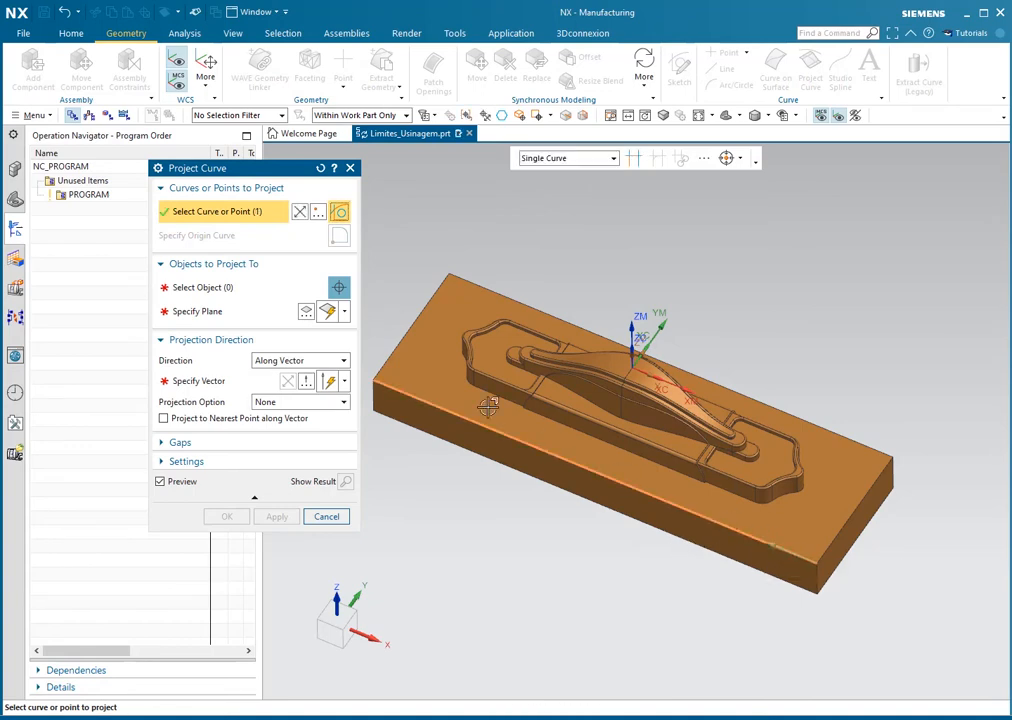
{"action": "left_click", "coordinate": [436, 305]}
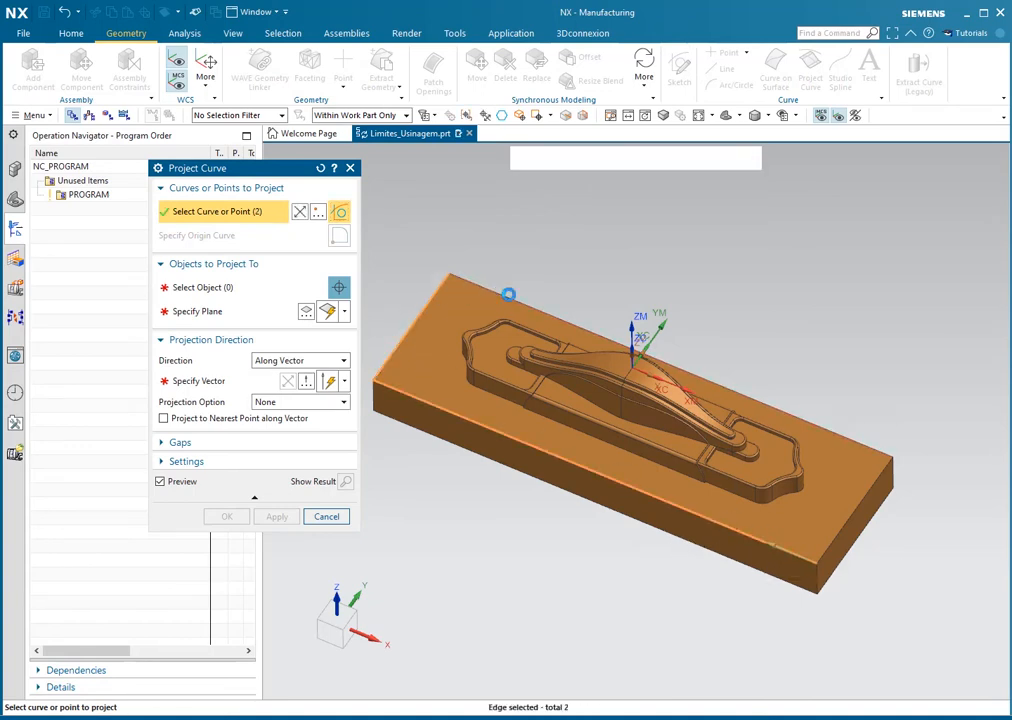
{"action": "left_click", "coordinate": [508, 296]}
{"action": "left_click", "coordinate": [878, 474]}
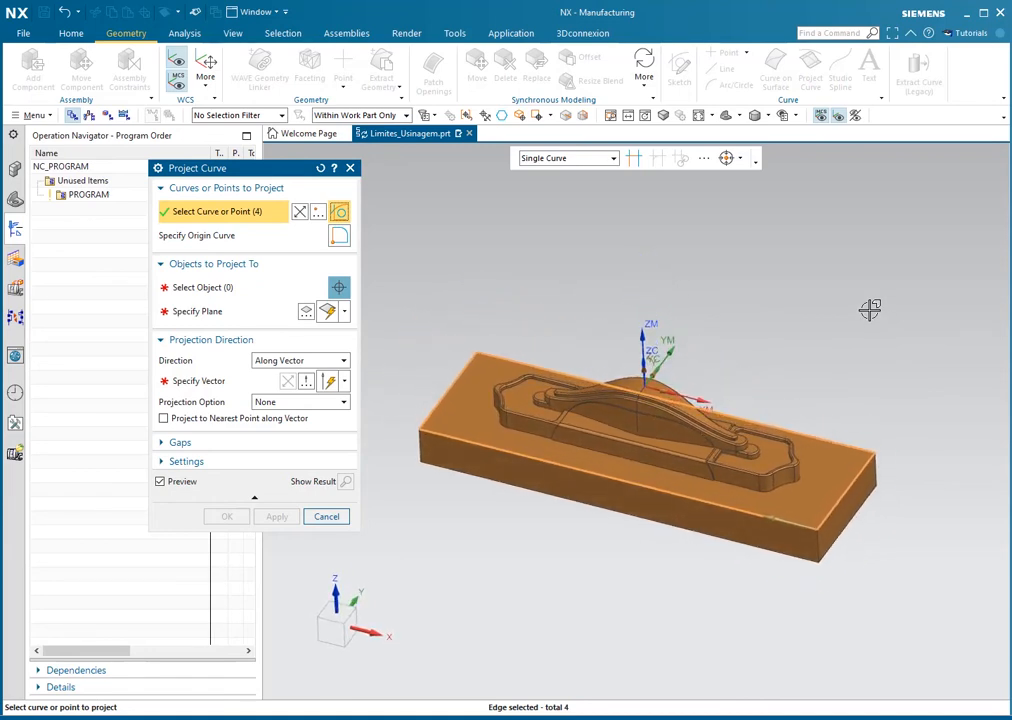
Step: Specify the XC-YC plane at a distance of 10 as the plane to project to
{"action": "left_click", "coordinate": [205, 313]}
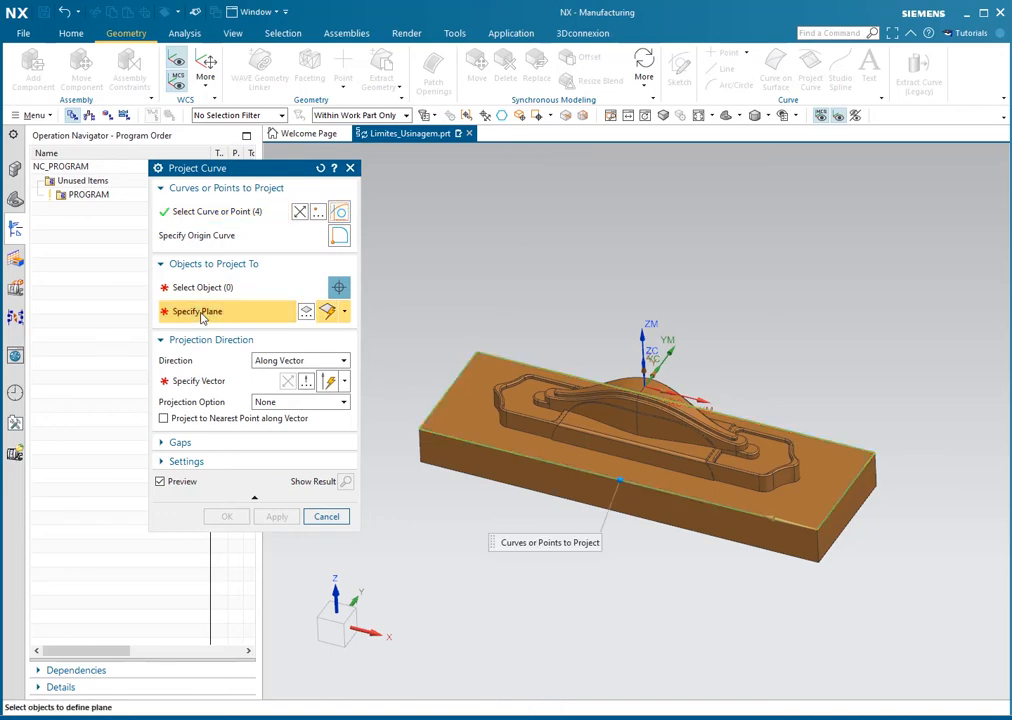
{"action": "left_click", "coordinate": [345, 312]}
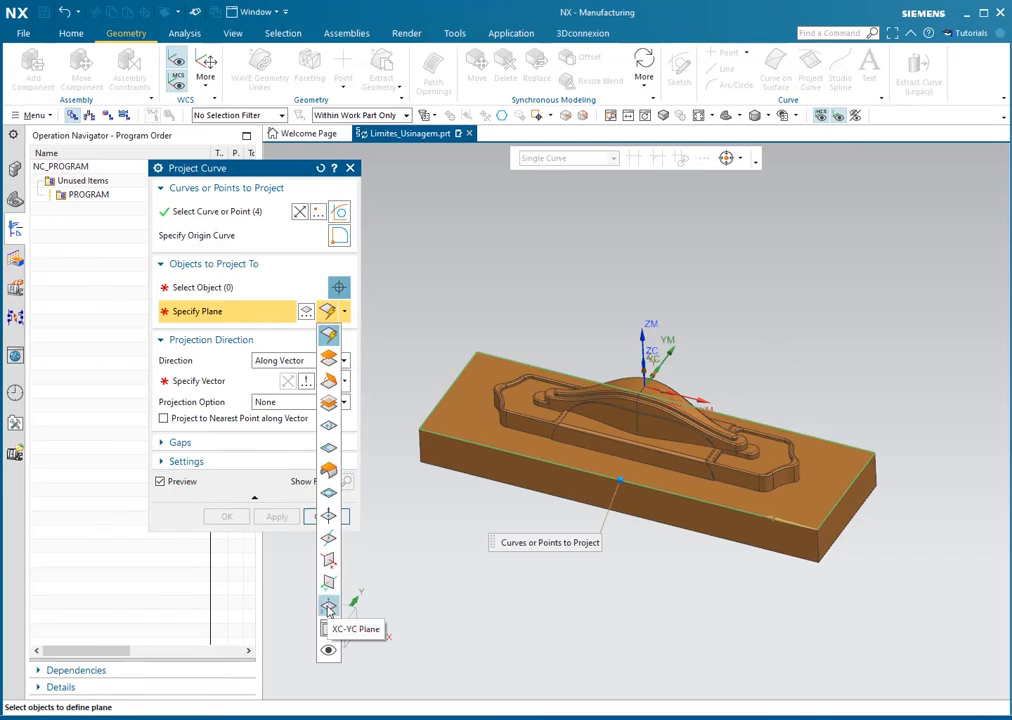
{"action": "left_click", "coordinate": [328, 608]}
{"action": "type", "text": "1"}
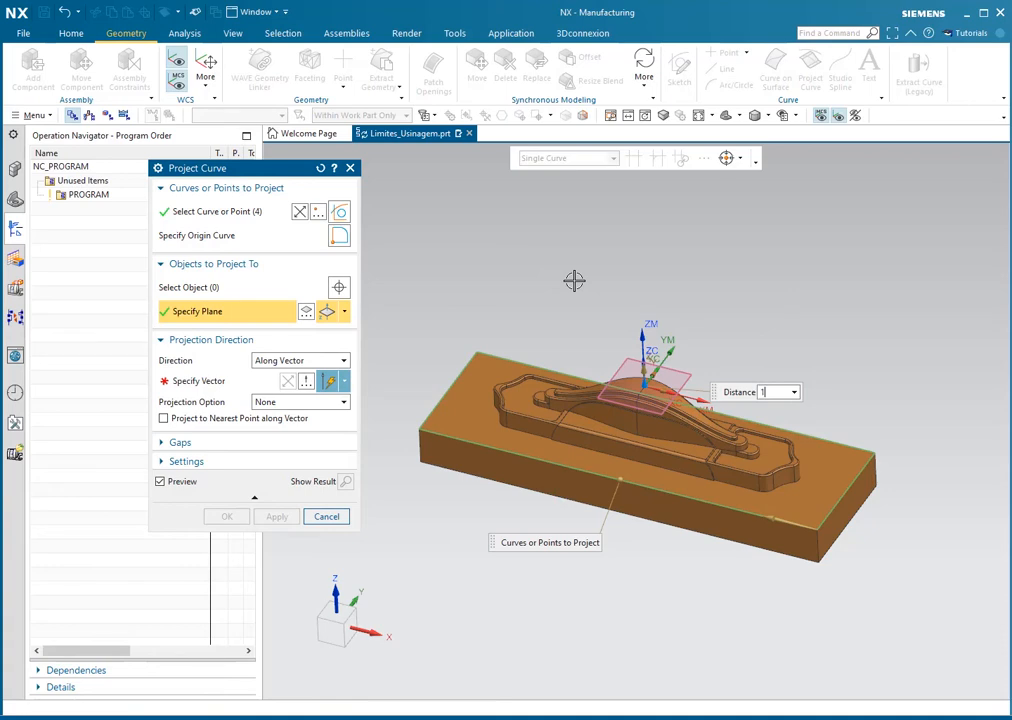
{"action": "type", "text": "0"}
{"action": "key", "text": "Return"}
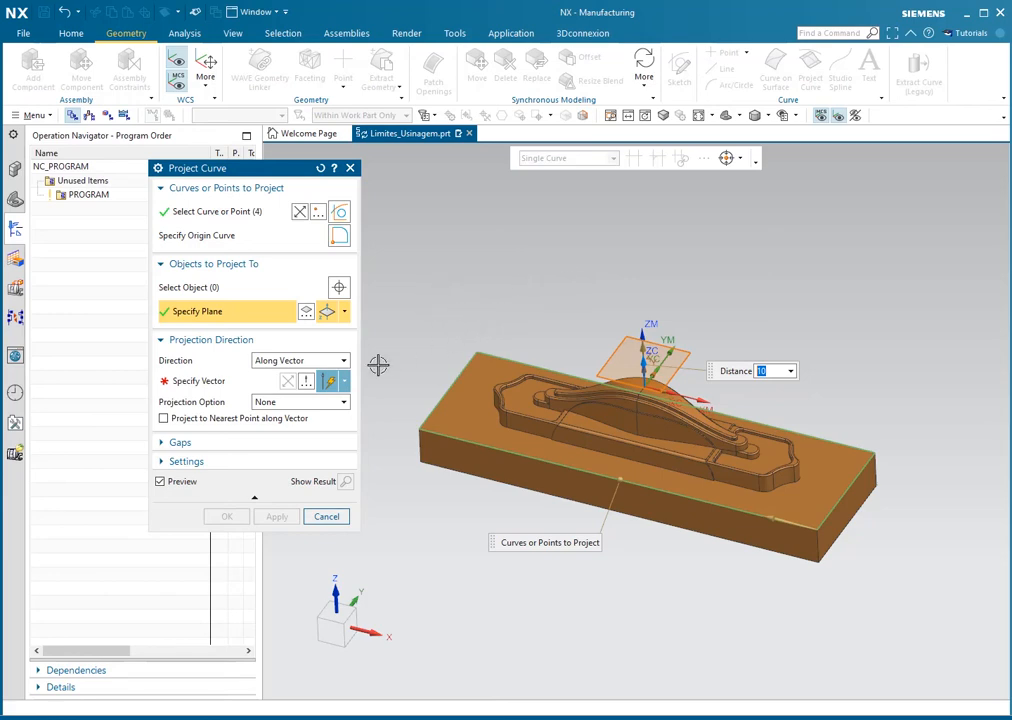
Step: Specify the vertical Z-axis direction as the projection vector using Inferred Vector
{"action": "left_click", "coordinate": [203, 386]}
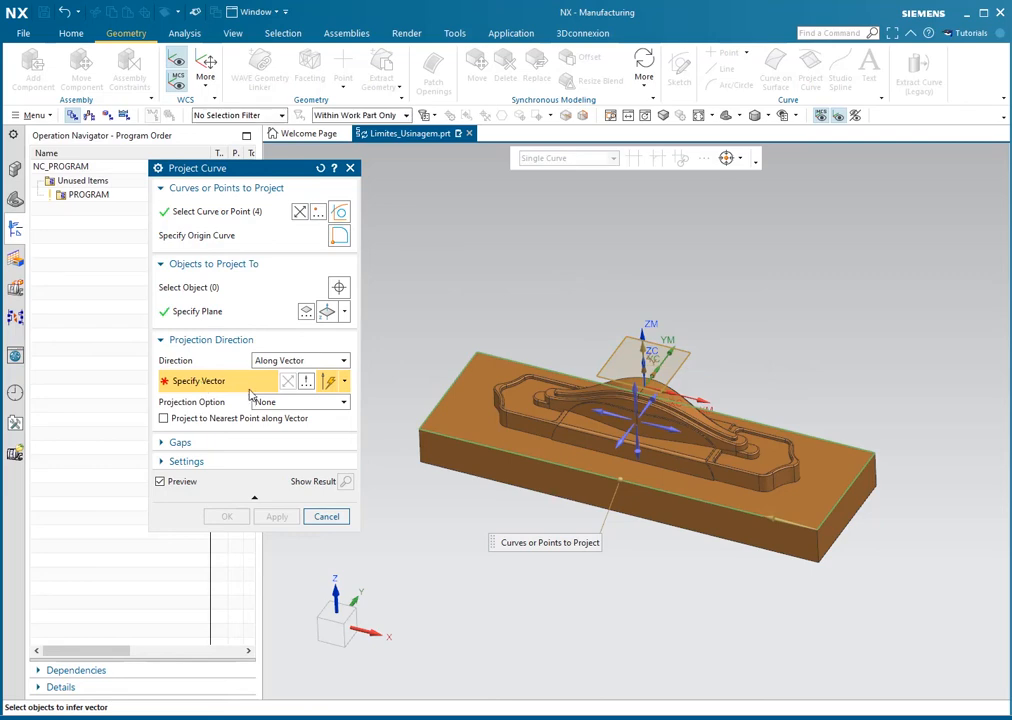
{"action": "left_click", "coordinate": [344, 382]}
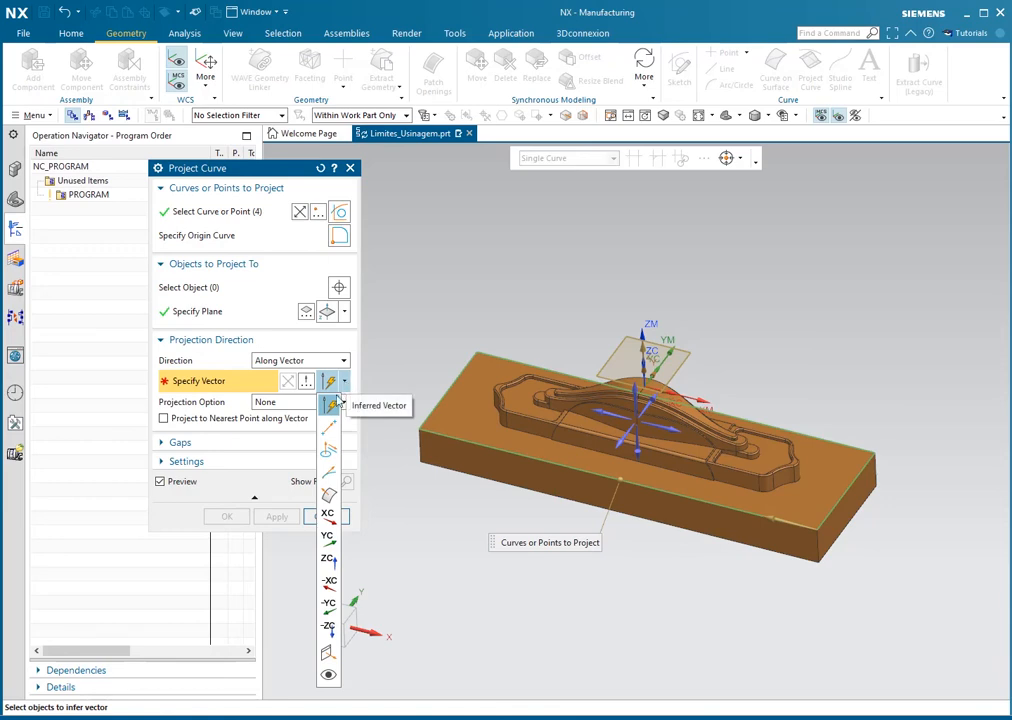
{"action": "left_click", "coordinate": [331, 407]}
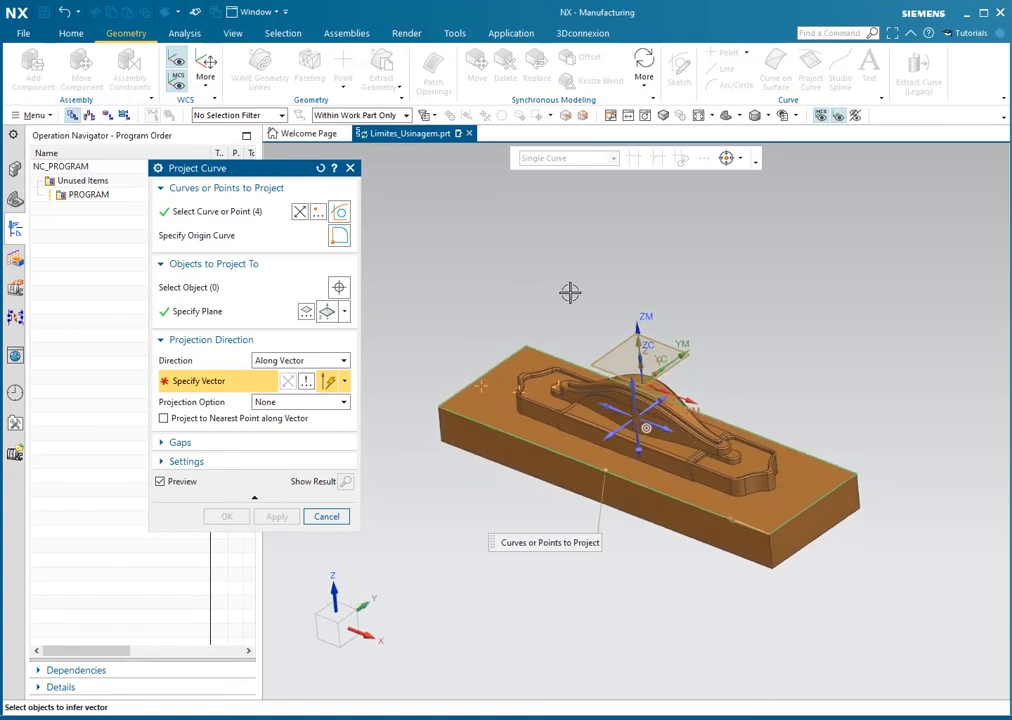
{"action": "middle_click_drag", "start_coordinate": [569, 293], "coordinate": [632, 399]}
{"action": "left_click", "coordinate": [632, 399]}
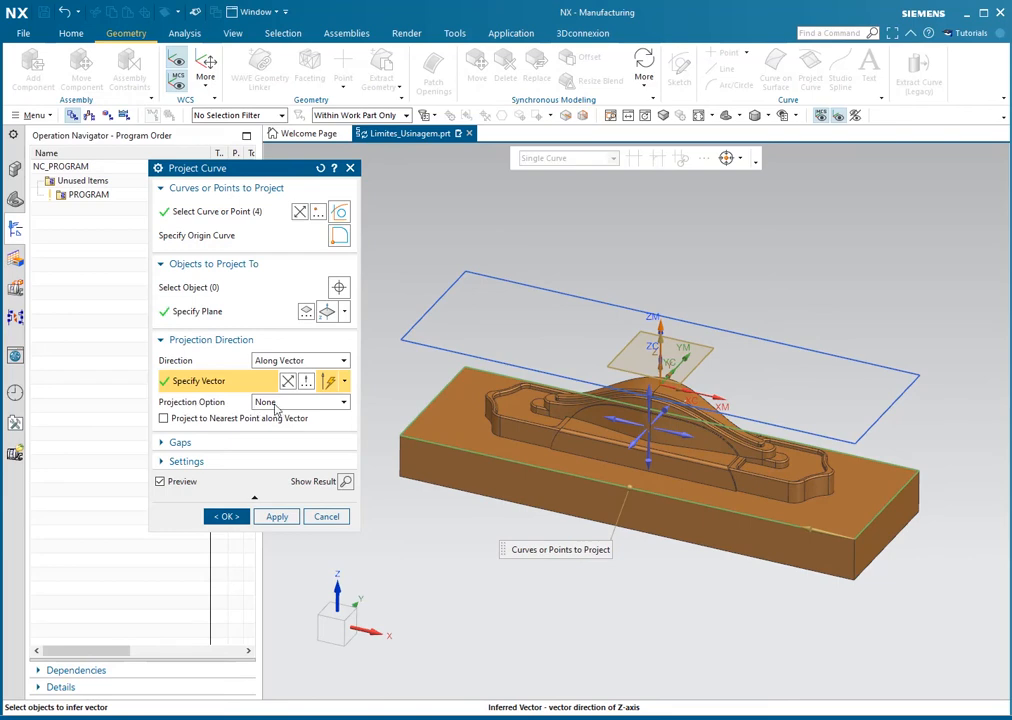
Step: Set the projection option to Project Both Sides and activate the selection of objects to project to
{"action": "left_click", "coordinate": [276, 404]}
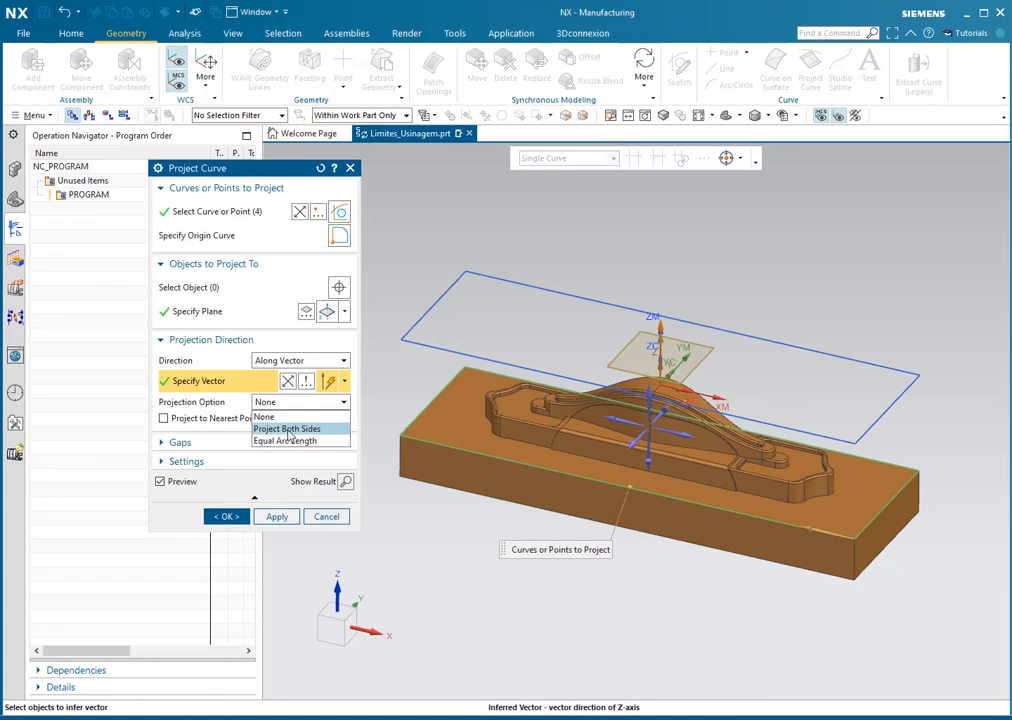
{"action": "left_click", "coordinate": [284, 431]}
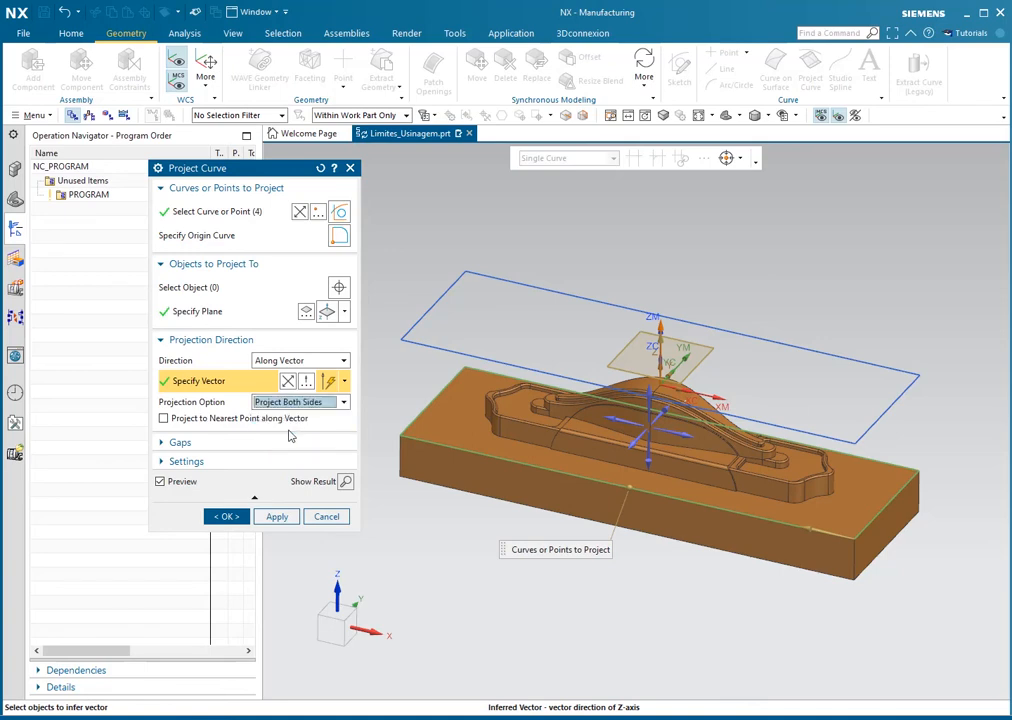
{"action": "left_click", "coordinate": [653, 462]}
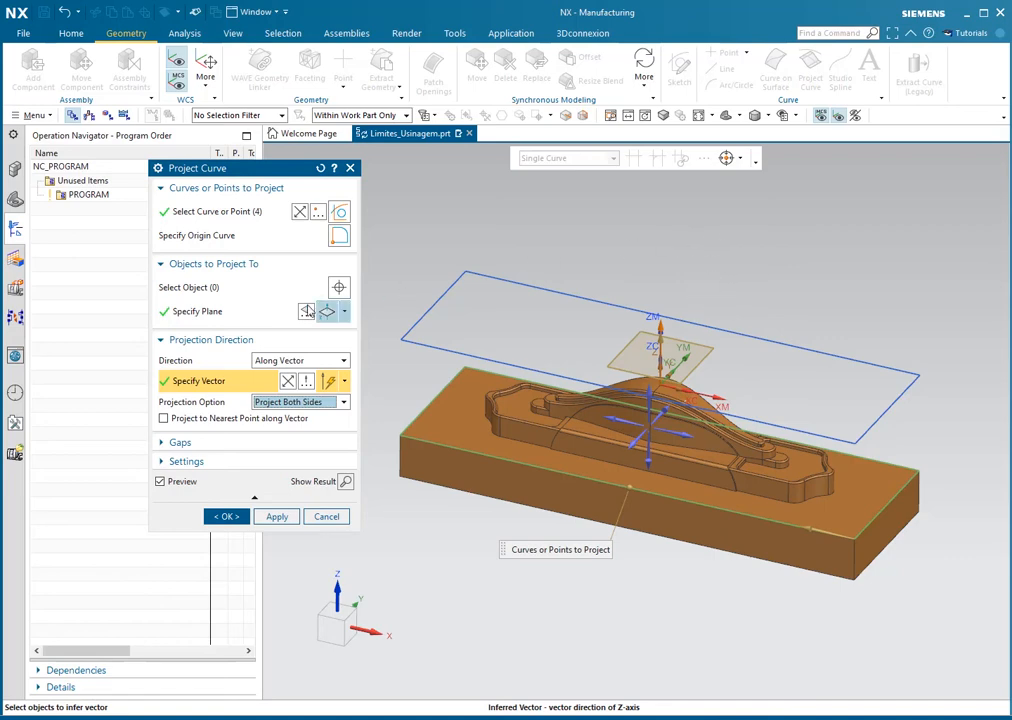
{"action": "left_click", "coordinate": [212, 289]}
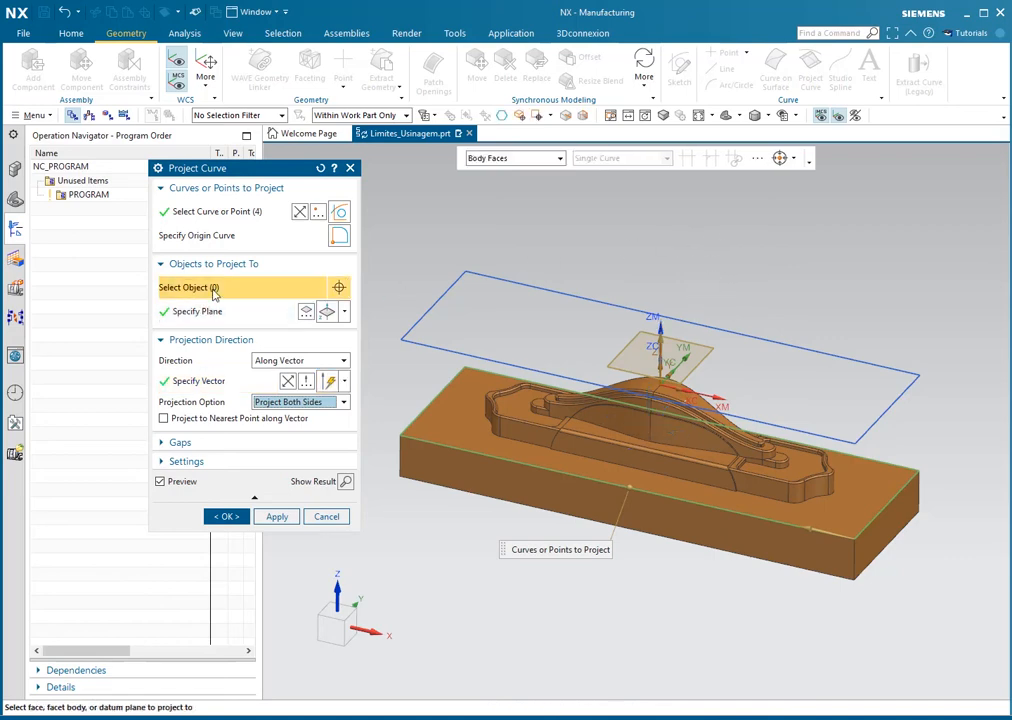
{"action": "left_click", "coordinate": [447, 421]}
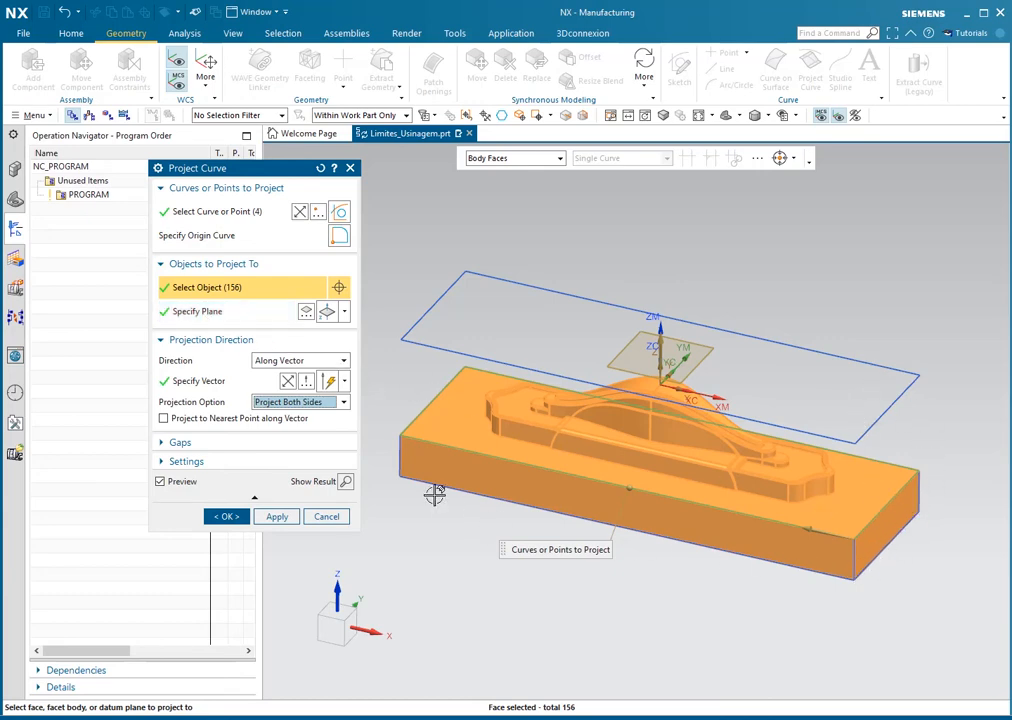
{"action": "left_click", "coordinate": [454, 424], "text": "shift"}
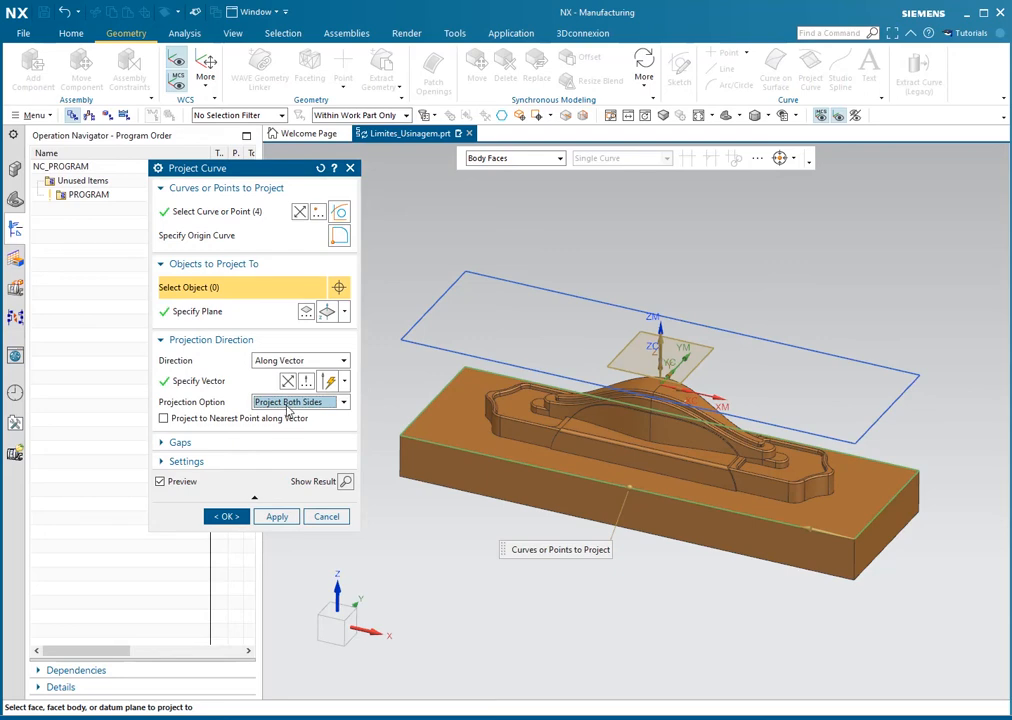
{"action": "left_click", "coordinate": [314, 404]}
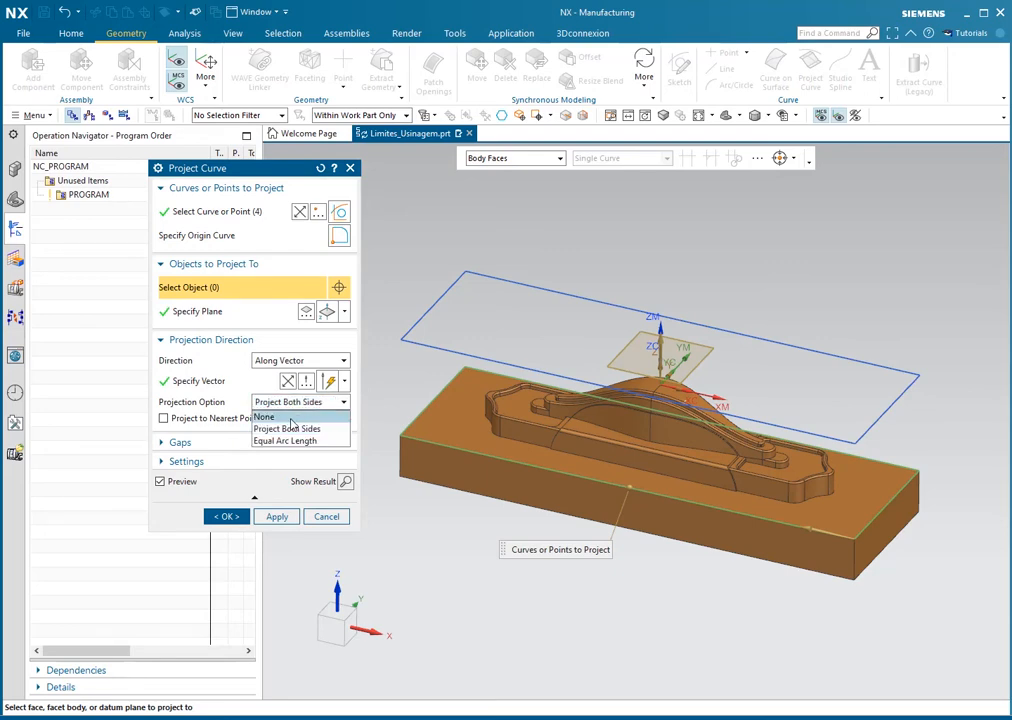
{"action": "left_click", "coordinate": [290, 415]}
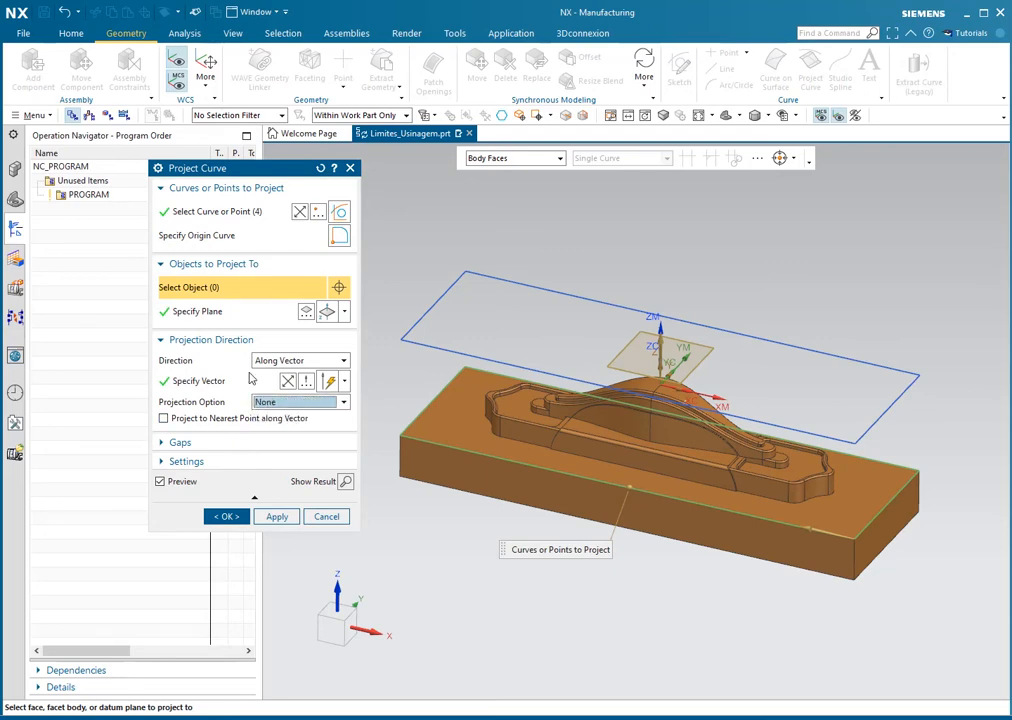
{"action": "left_click", "coordinate": [455, 420]}
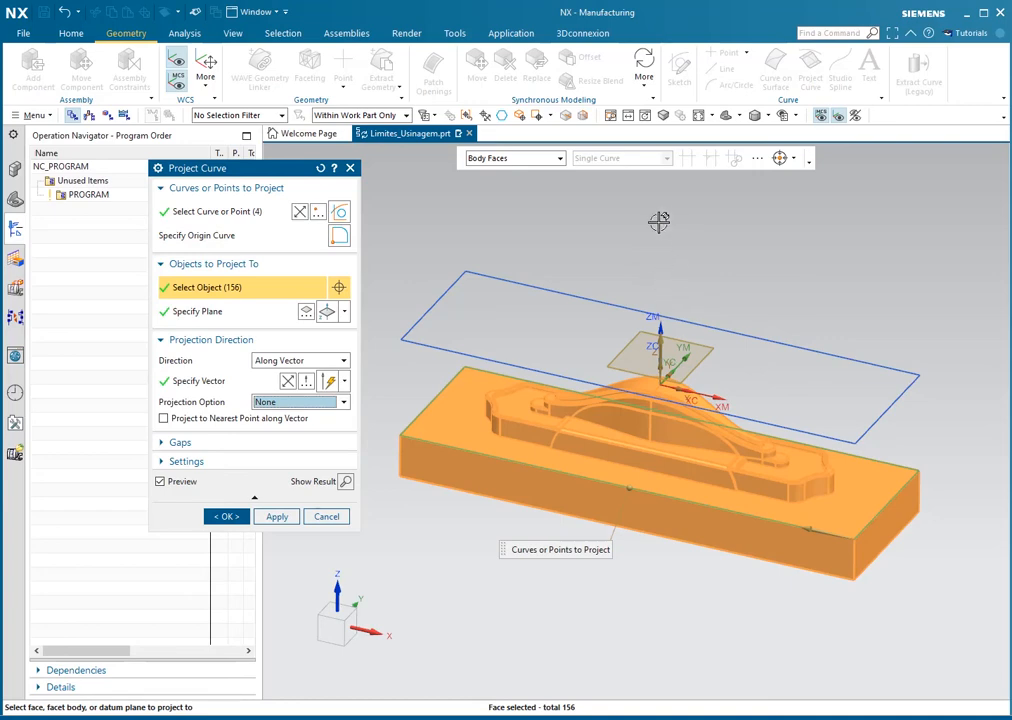
{"action": "left_click", "coordinate": [292, 404]}
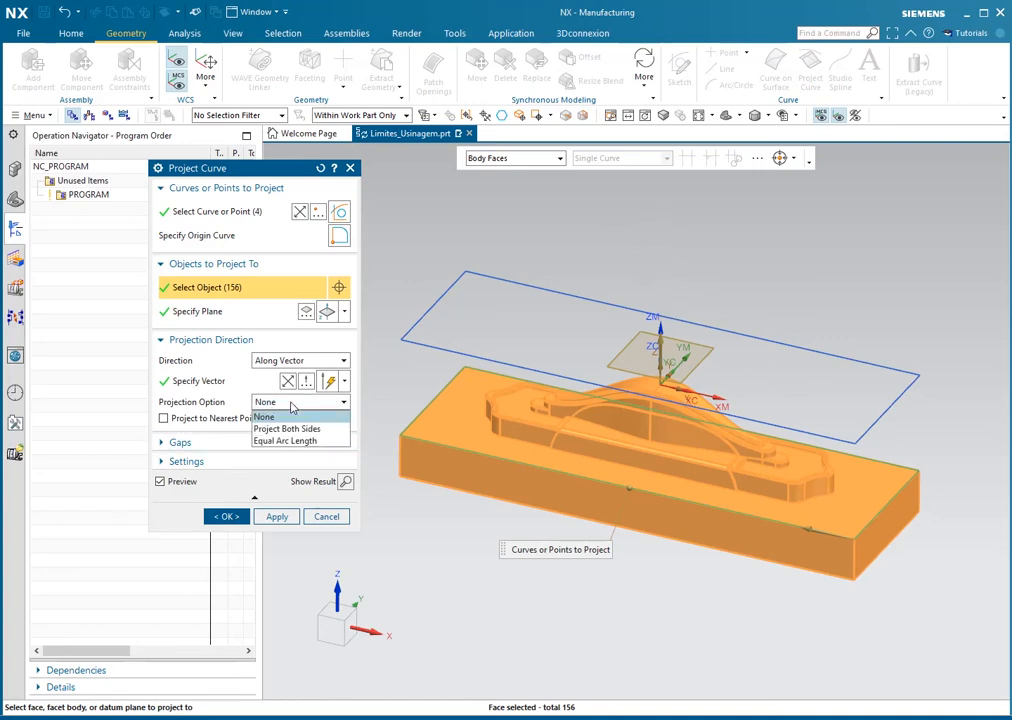
{"action": "left_click", "coordinate": [287, 428]}
{"action": "left_click", "coordinate": [460, 427], "text": "shift"}
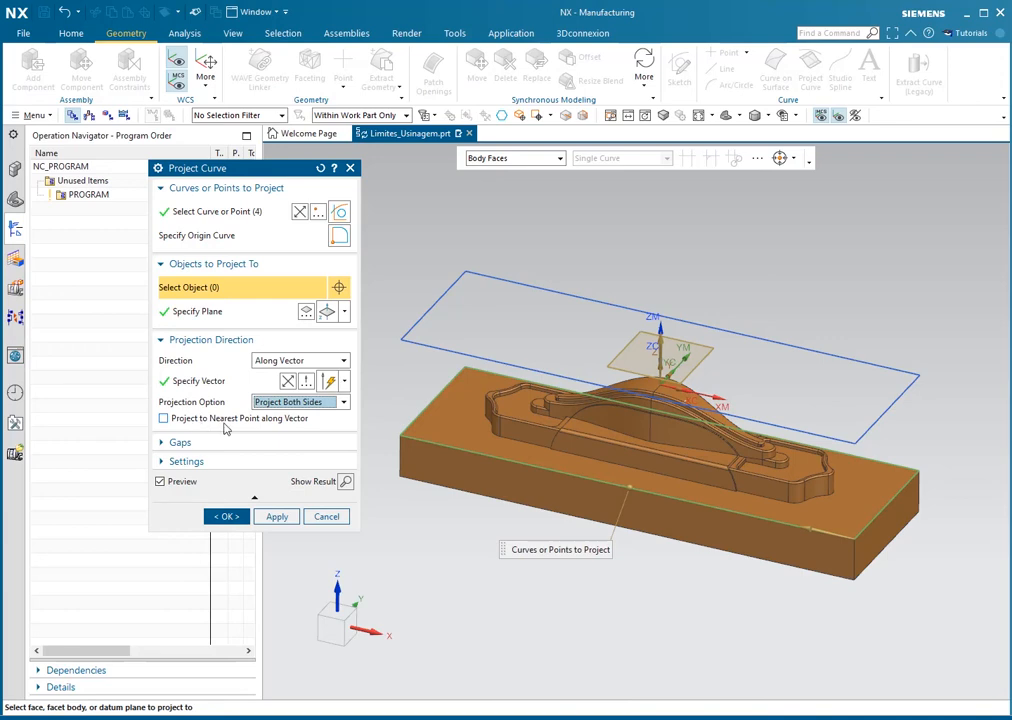
{"action": "left_click", "coordinate": [165, 419]}
{"action": "left_click", "coordinate": [164, 419]}
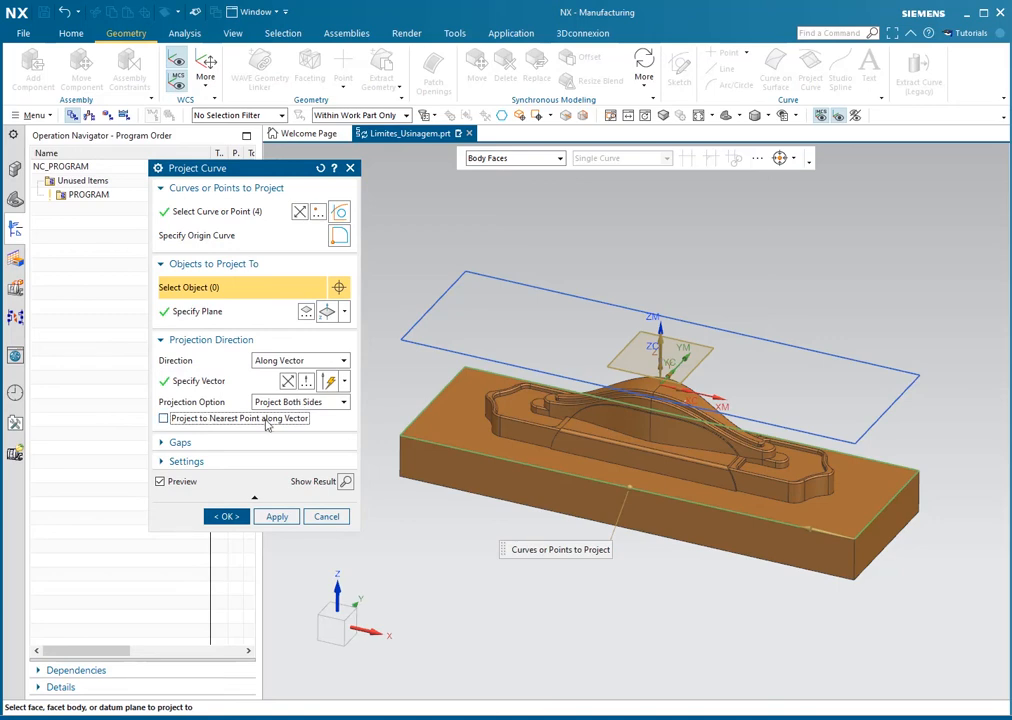
Step: Expand the projection settings and apply the projection of the base block's four upper edges
{"action": "left_click", "coordinate": [183, 462]}
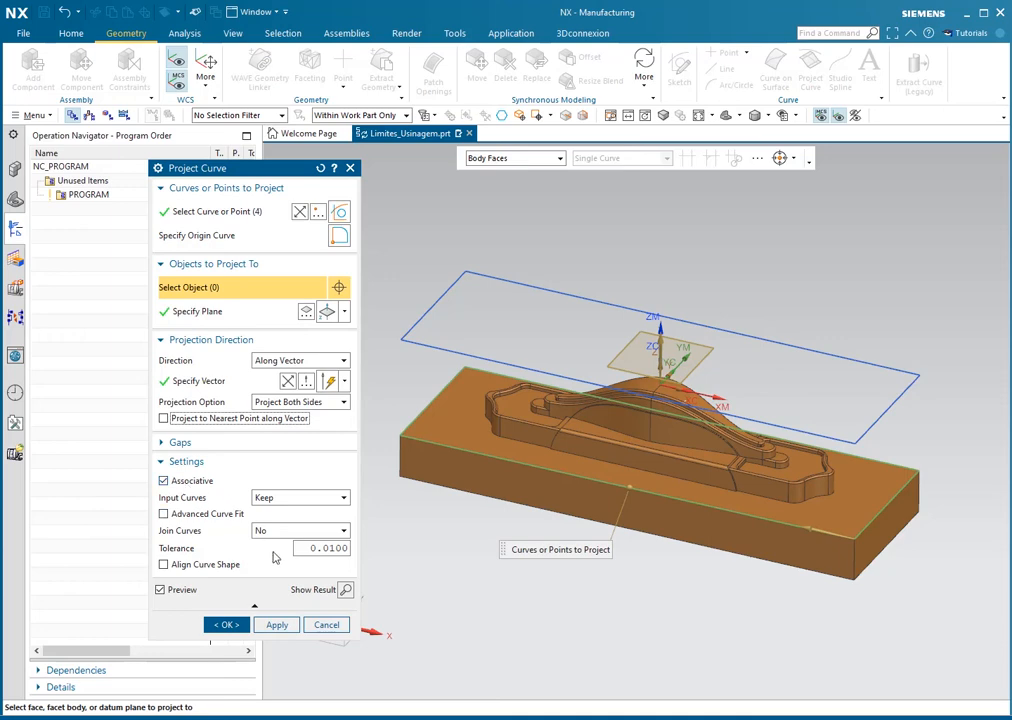
{"action": "left_click", "coordinate": [273, 625]}
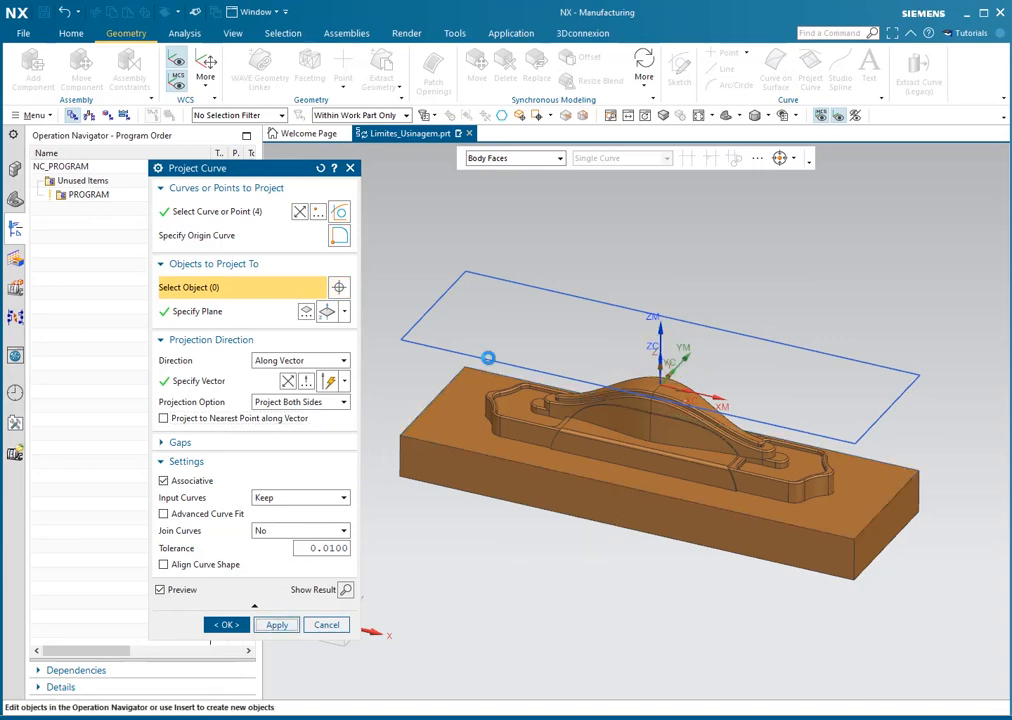
Step: Select the closed edge chain around the upper rim of the arched handle as curves to project, using the Tangent Curves rule
{"action": "scroll", "coordinate": [560, 405], "scroll_direction": "up", "scroll_amount": 2}
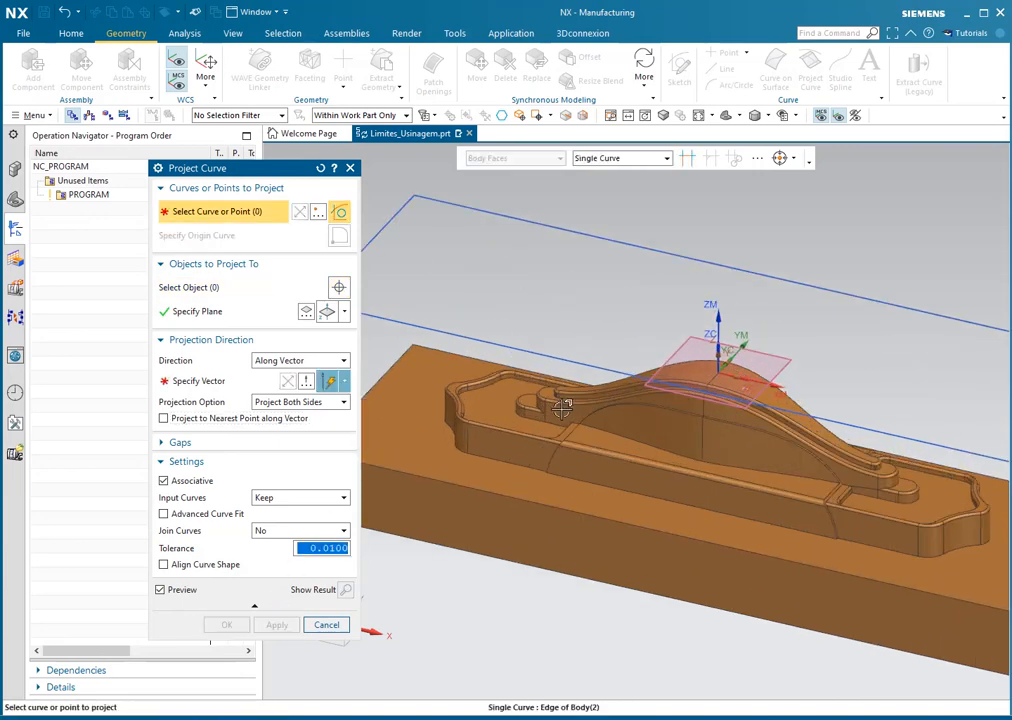
{"action": "scroll", "coordinate": [979, 487], "scroll_direction": "up", "scroll_amount": 2}
{"action": "scroll", "coordinate": [930, 534], "scroll_direction": "down", "scroll_amount": 3}
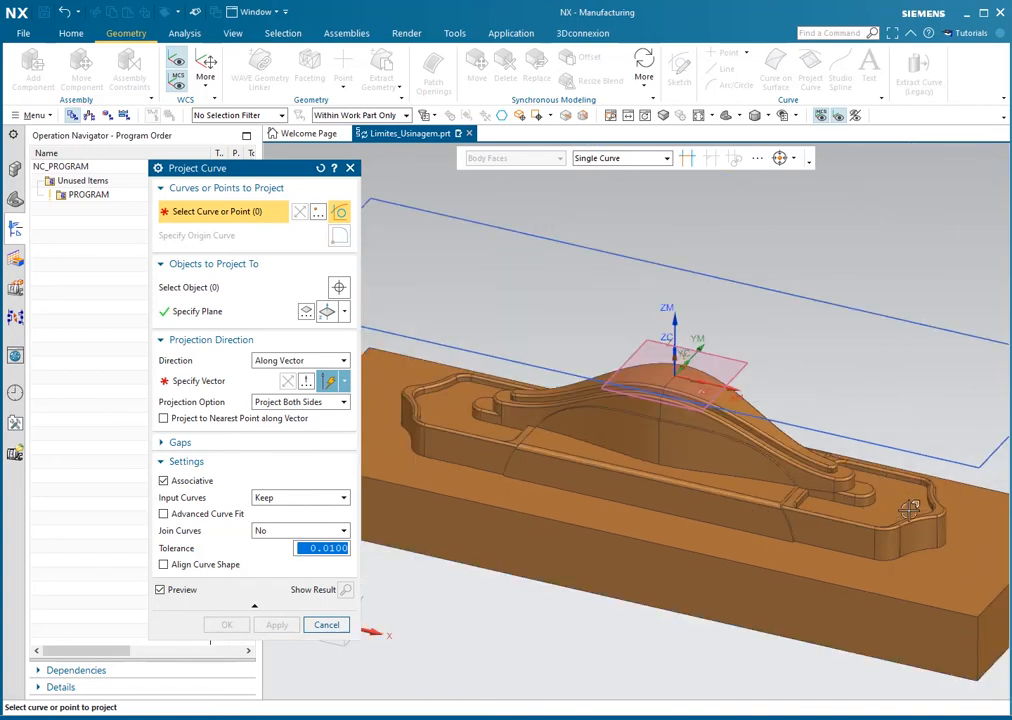
{"action": "middle_click_drag", "start_coordinate": [910, 510], "coordinate": [911, 525]}
{"action": "scroll", "coordinate": [911, 525], "scroll_direction": "down", "scroll_amount": 1}
{"action": "left_click", "coordinate": [666, 159]}
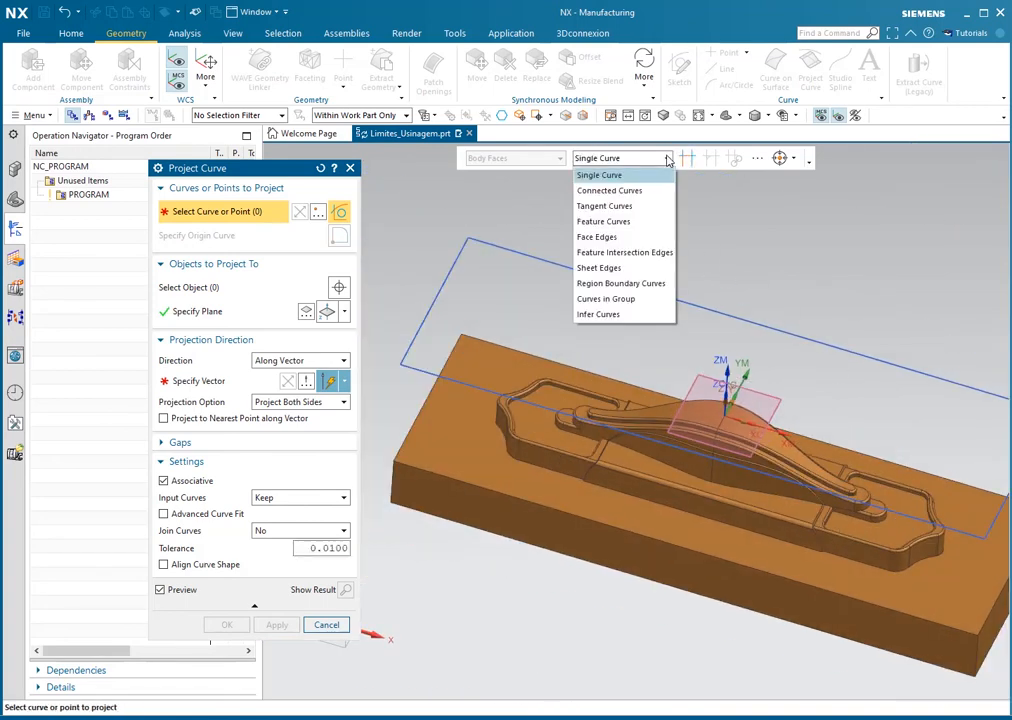
{"action": "left_click", "coordinate": [630, 207]}
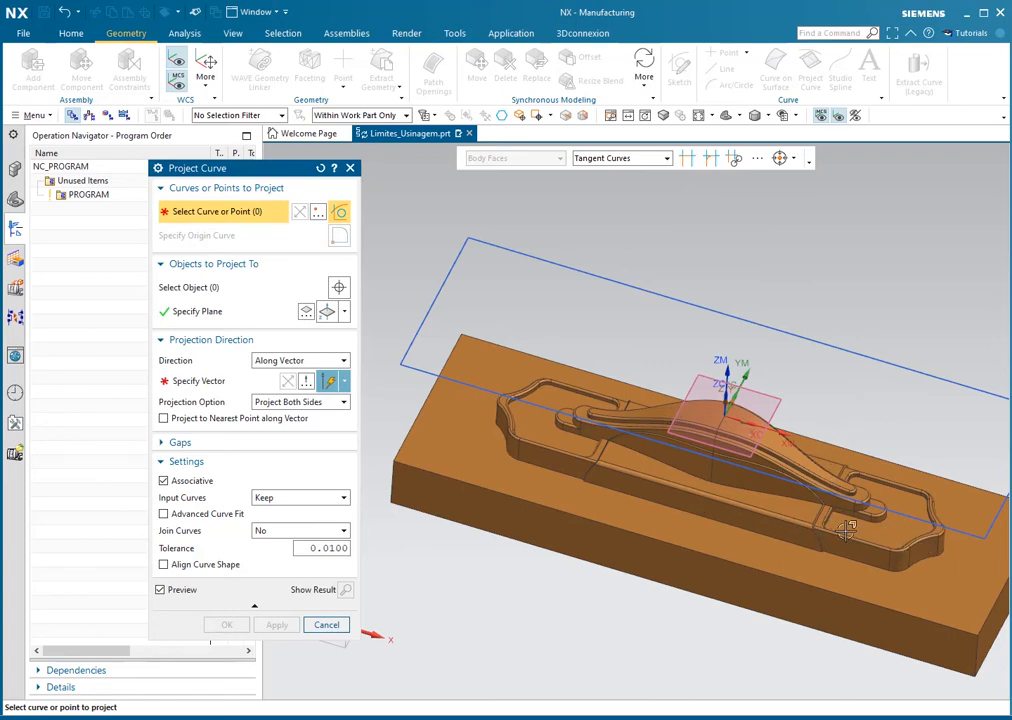
{"action": "scroll", "coordinate": [929, 566], "scroll_direction": "up", "scroll_amount": 4}
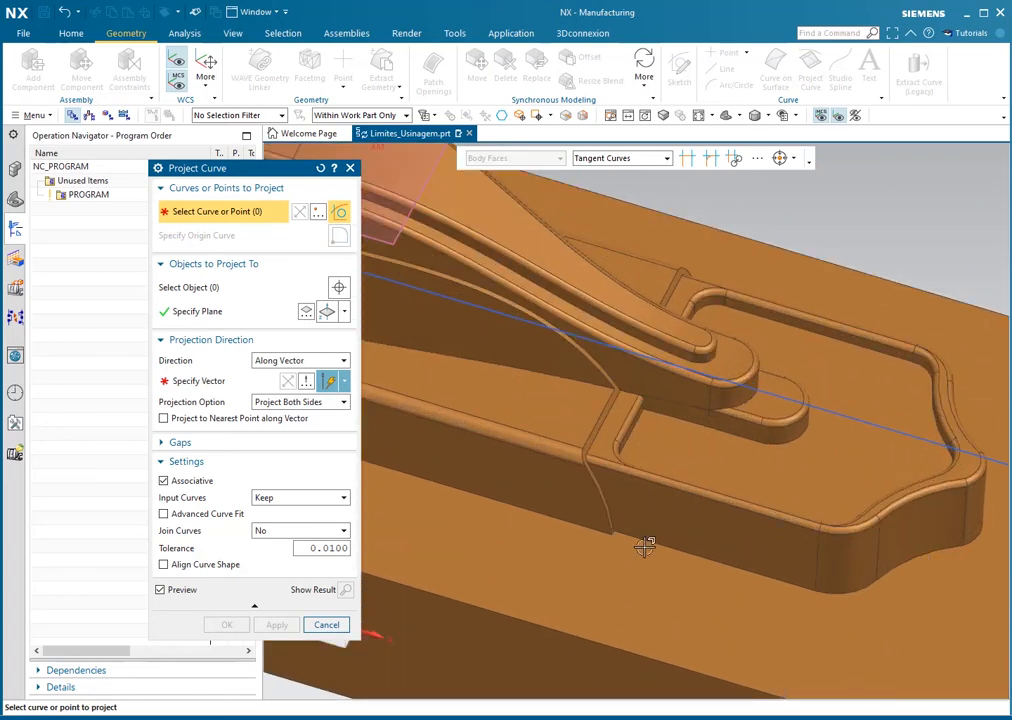
{"action": "scroll", "coordinate": [660, 505], "scroll_direction": "down", "scroll_amount": 2}
{"action": "scroll", "coordinate": [727, 420], "scroll_direction": "up", "scroll_amount": 5}
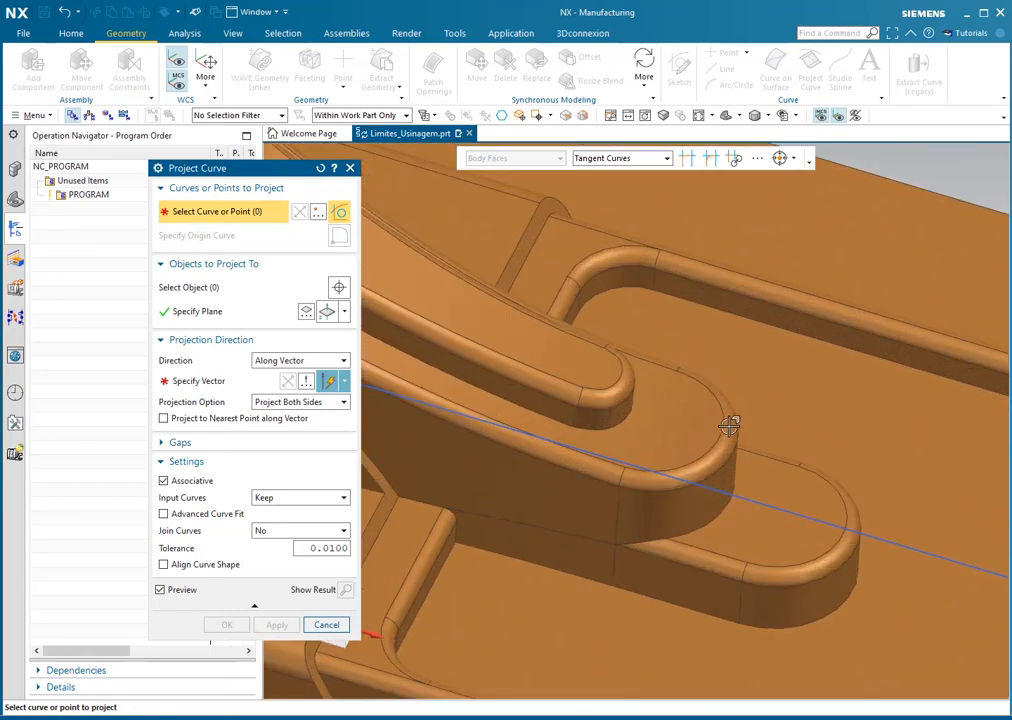
{"action": "scroll", "coordinate": [625, 470], "scroll_direction": "up", "scroll_amount": 3}
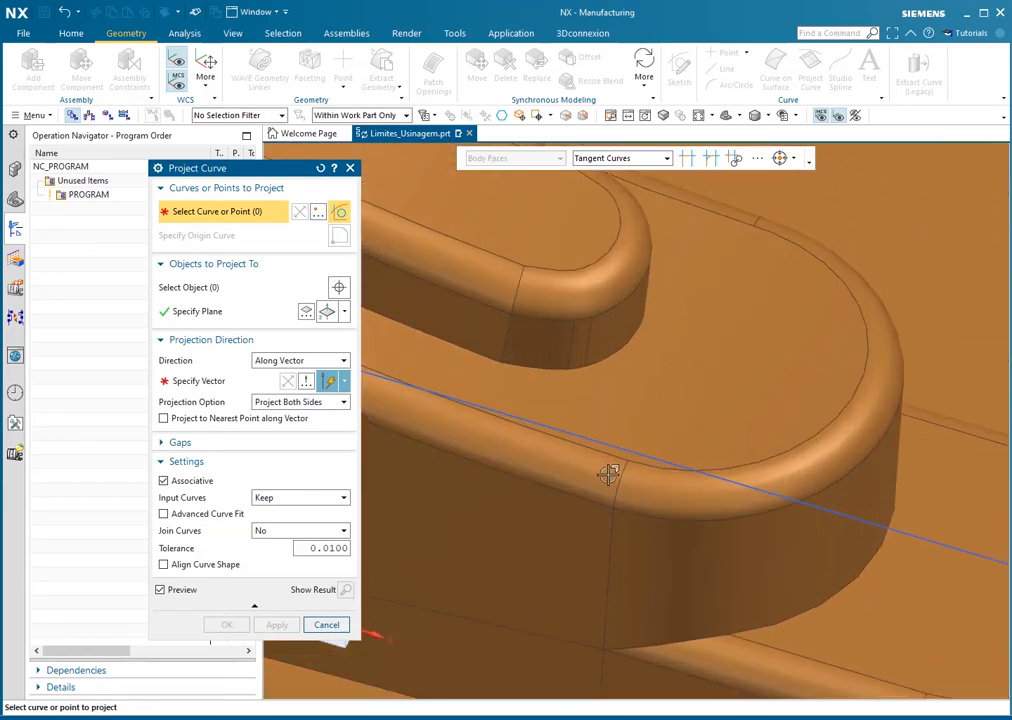
{"action": "left_click", "coordinate": [605, 450]}
{"action": "scroll", "coordinate": [754, 515], "scroll_direction": "down", "scroll_amount": 6}
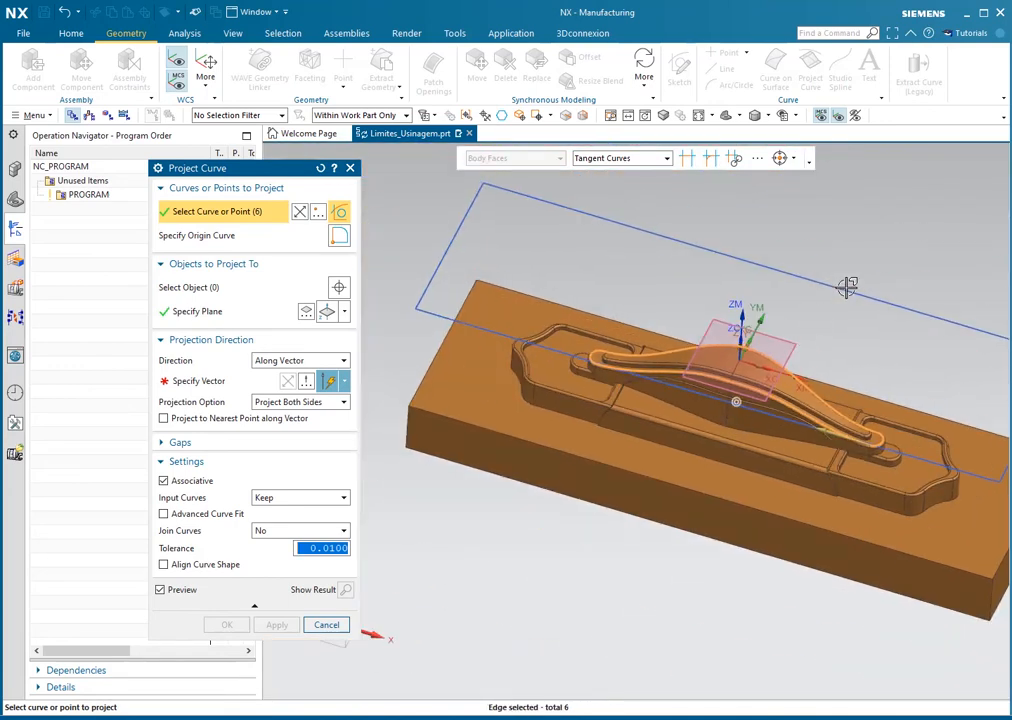
{"action": "middle_click_drag", "start_coordinate": [847, 287], "coordinate": [849, 285]}
Step: Project the selected handle edges along the Z-axis onto the plane at a distance of 10 and finish the Project Curve command
{"action": "left_click", "coordinate": [231, 315]}
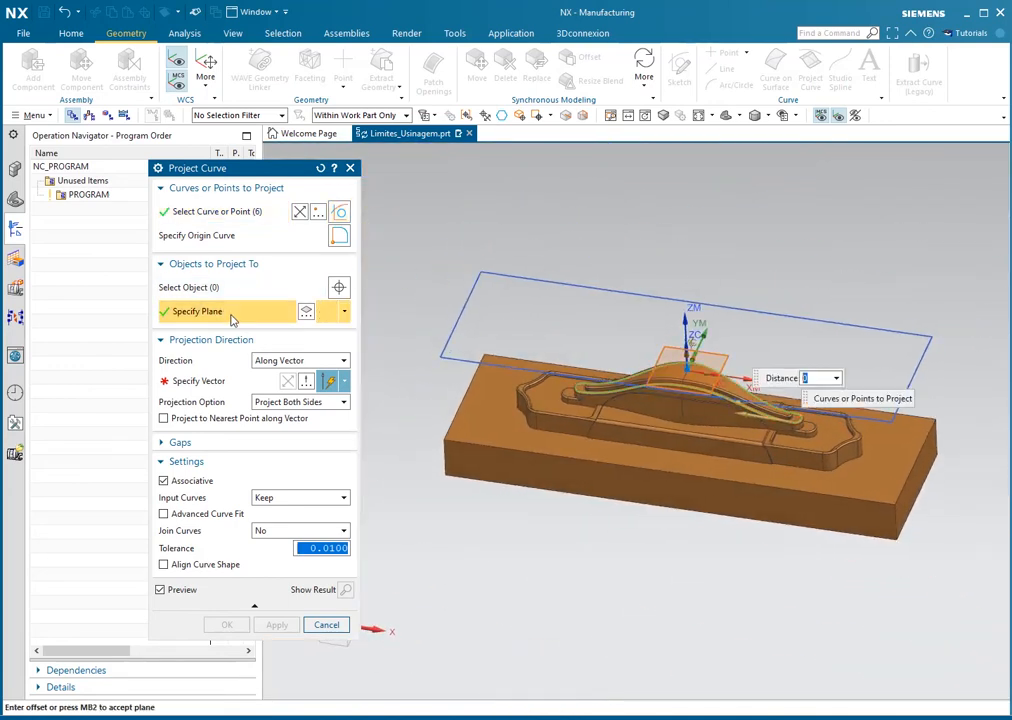
{"action": "type", "text": "10"}
{"action": "key", "text": "Return"}
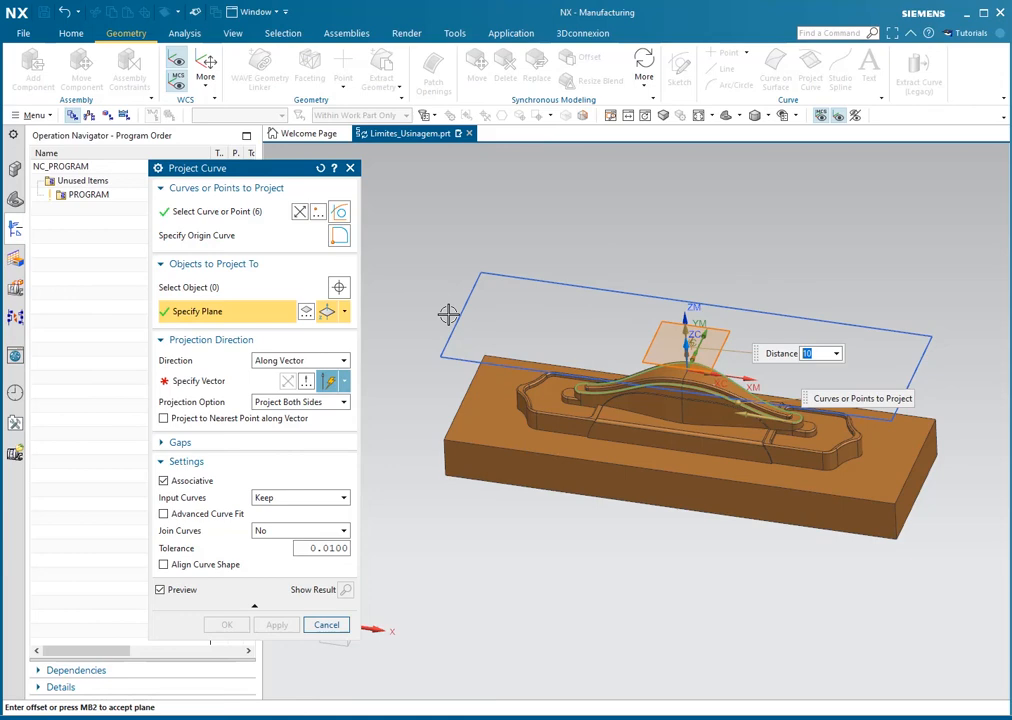
{"action": "left_click", "coordinate": [218, 381]}
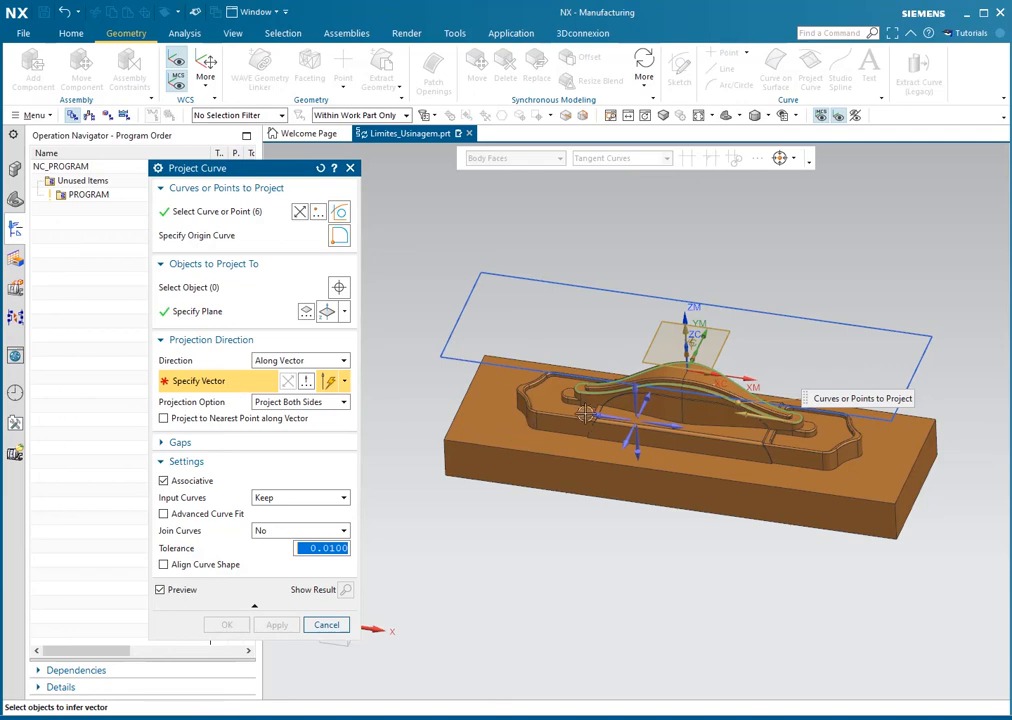
{"action": "left_click", "coordinate": [686, 325]}
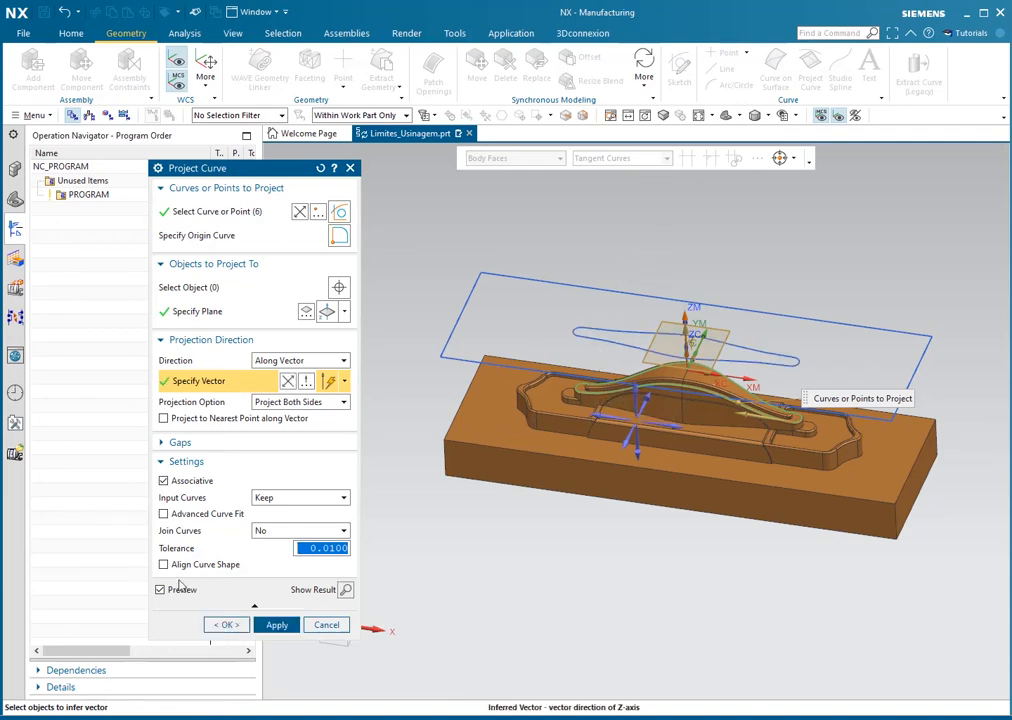
{"action": "left_click", "coordinate": [222, 624]}
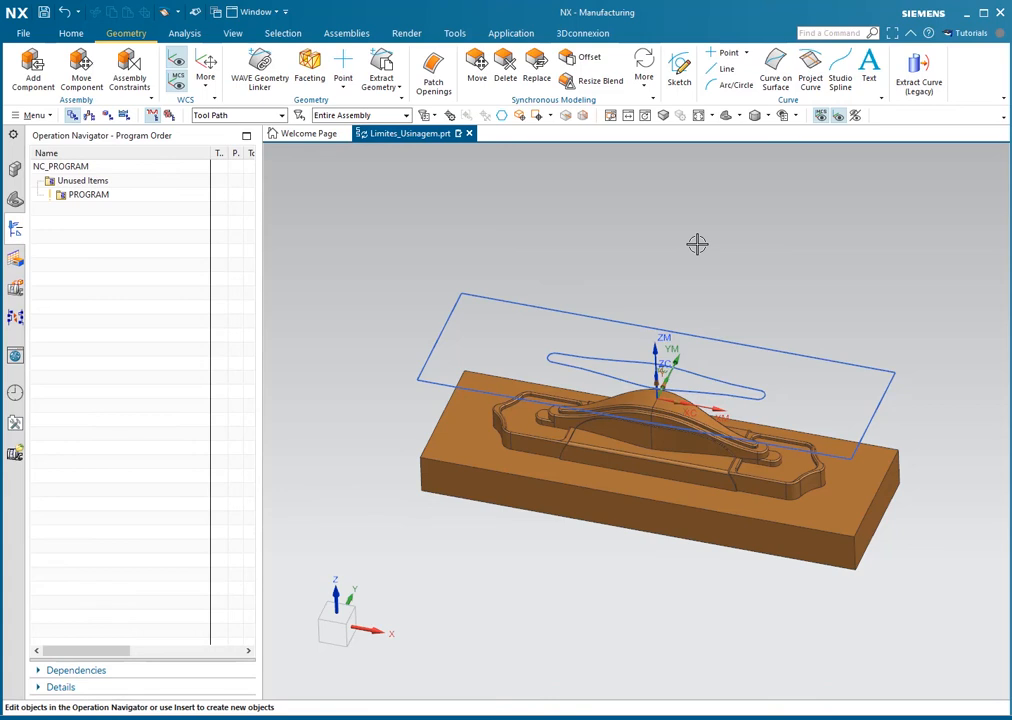
Step: Check both projected curves against the part's outlines in the top view and in an angled view
{"action": "key", "text": "ctrl+alt+t"}
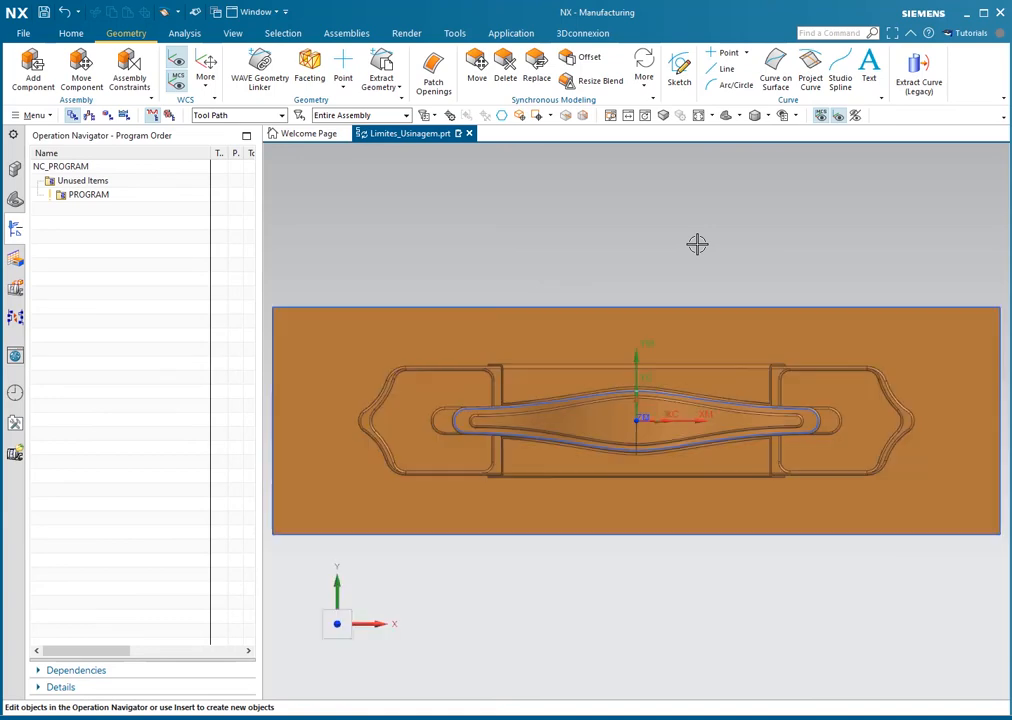
{"action": "scroll", "coordinate": [578, 381], "scroll_direction": "up", "scroll_amount": 3}
{"action": "scroll", "coordinate": [644, 422], "scroll_direction": "up", "scroll_amount": 3}
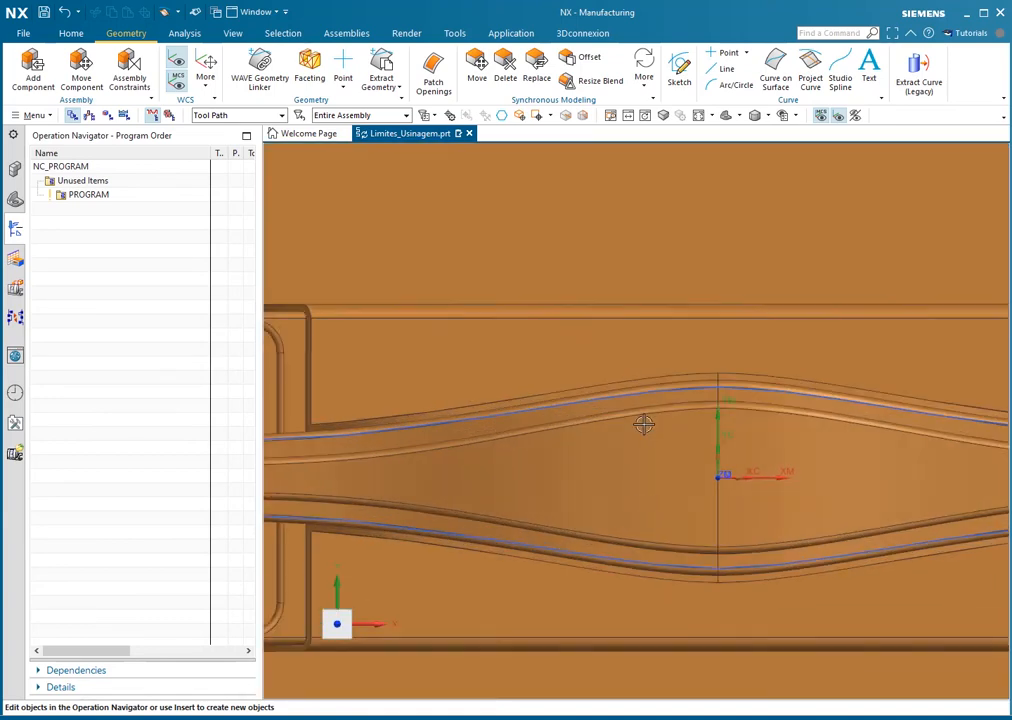
{"action": "scroll", "coordinate": [815, 405], "scroll_direction": "down", "scroll_amount": 6}
{"action": "scroll", "coordinate": [445, 343], "scroll_direction": "down", "scroll_amount": 2}
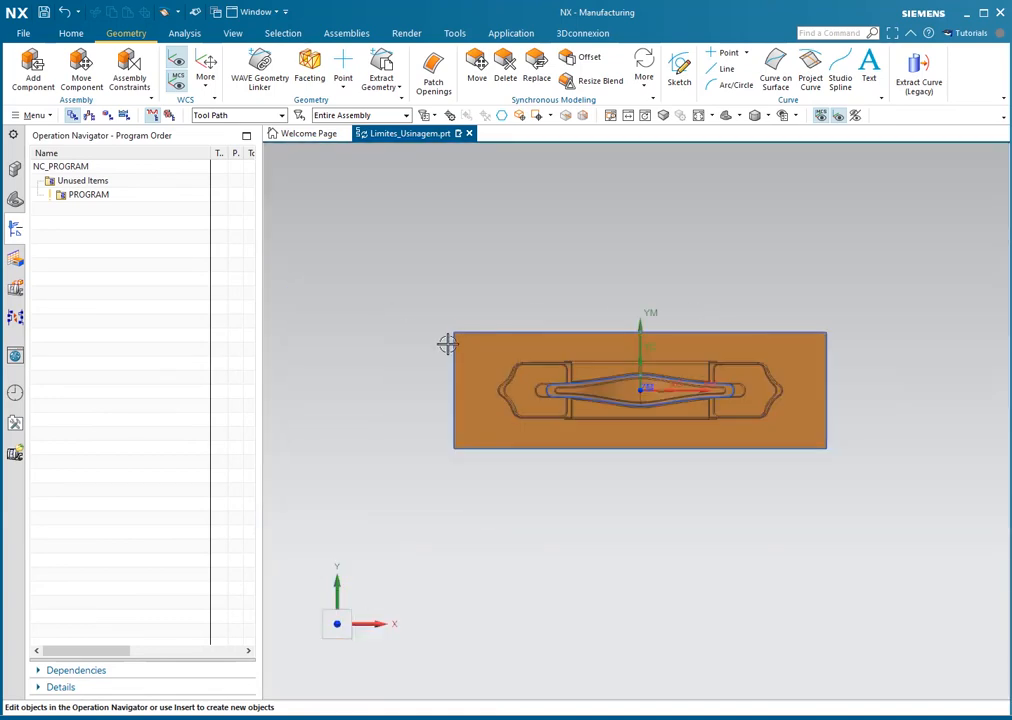
{"action": "middle_click_drag", "start_coordinate": [524, 323], "coordinate": [618, 240]}
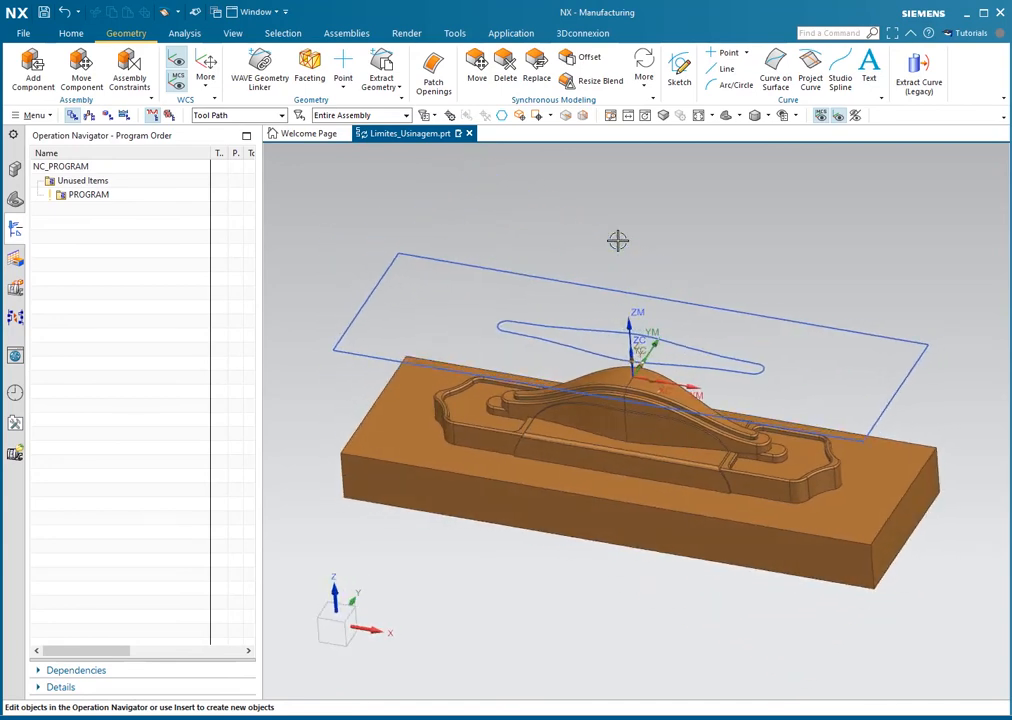
Step: Highlight the two projected curve features alternately in the model history to identify which outline each one represents
{"action": "left_click", "coordinate": [15, 201]}
{"action": "left_click", "coordinate": [110, 265]}
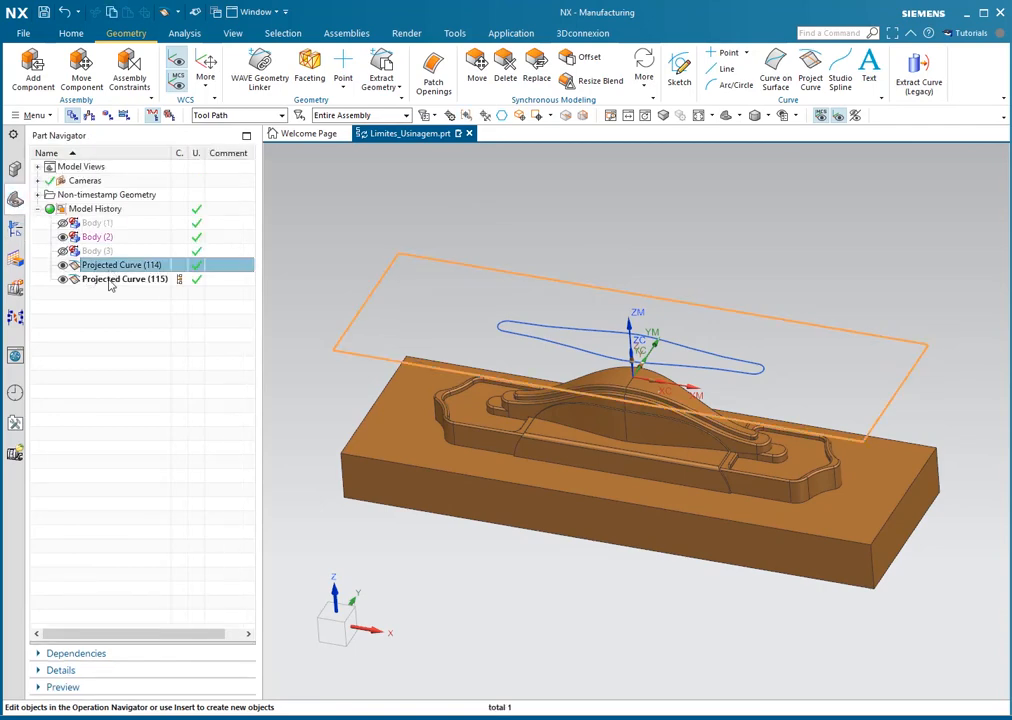
{"action": "left_click", "coordinate": [115, 278]}
{"action": "left_click", "coordinate": [112, 265]}
{"action": "left_click", "coordinate": [117, 278]}
{"action": "left_click", "coordinate": [118, 265]}
{"action": "left_click", "coordinate": [159, 280]}
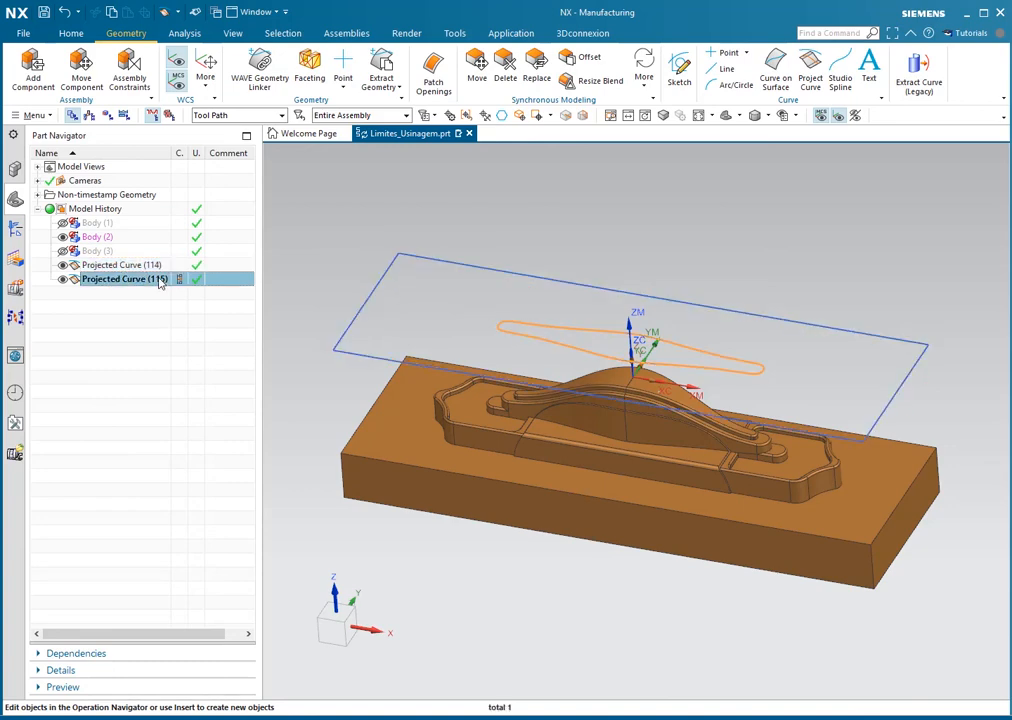
Step: Edit the rectangular projected curve and add the raised base's lower side edge to its curves, using the Tangent Curves rule
{"action": "left_click", "coordinate": [120, 264]}
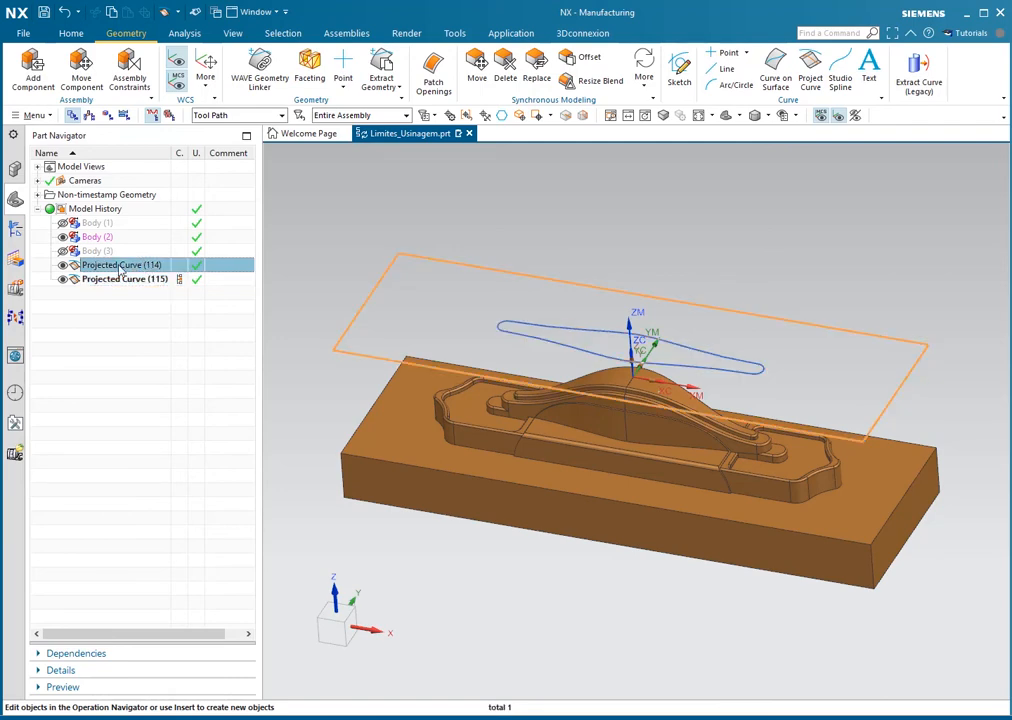
{"action": "double_click", "coordinate": [120, 264]}
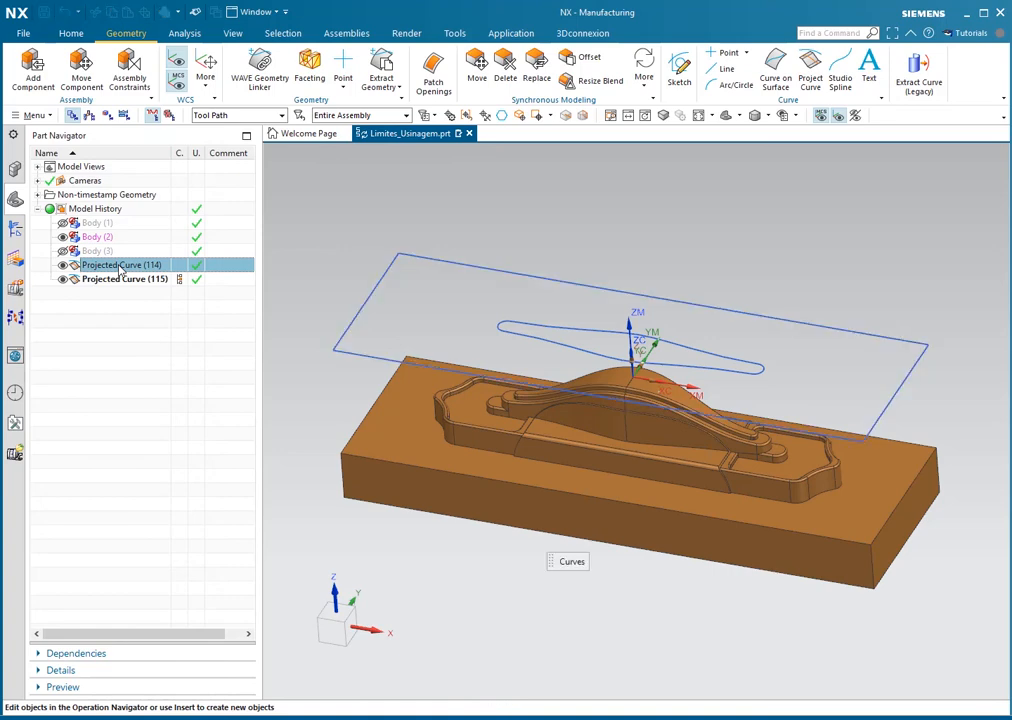
{"action": "left_click_drag", "start_coordinate": [272, 169], "coordinate": [211, 152]}
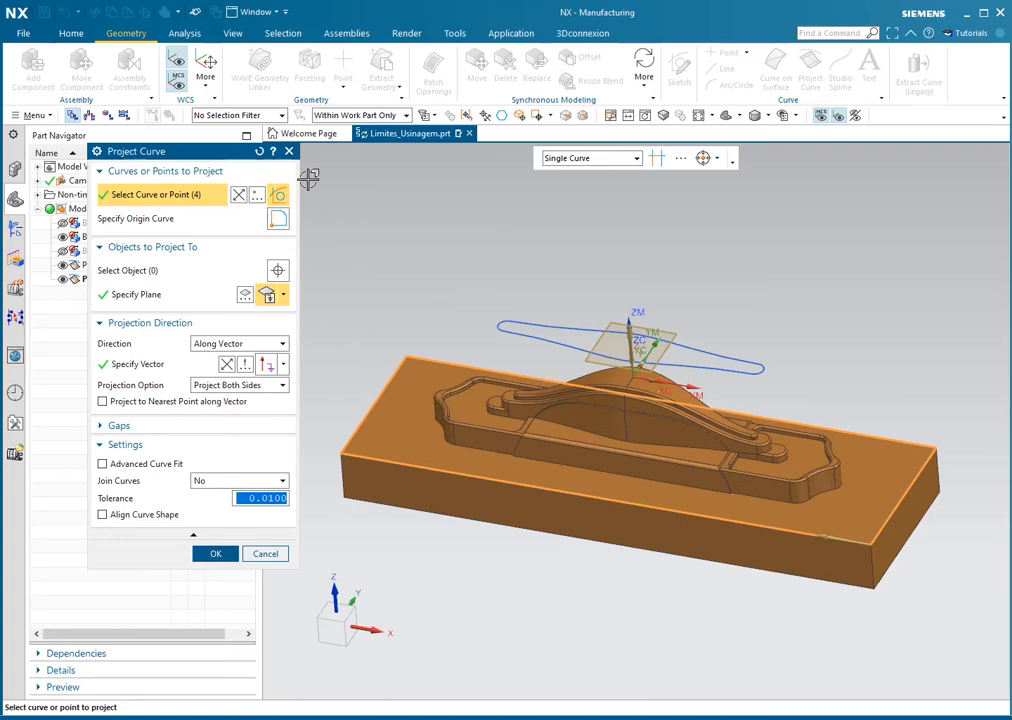
{"action": "scroll", "coordinate": [662, 411], "scroll_direction": "up", "scroll_amount": 4}
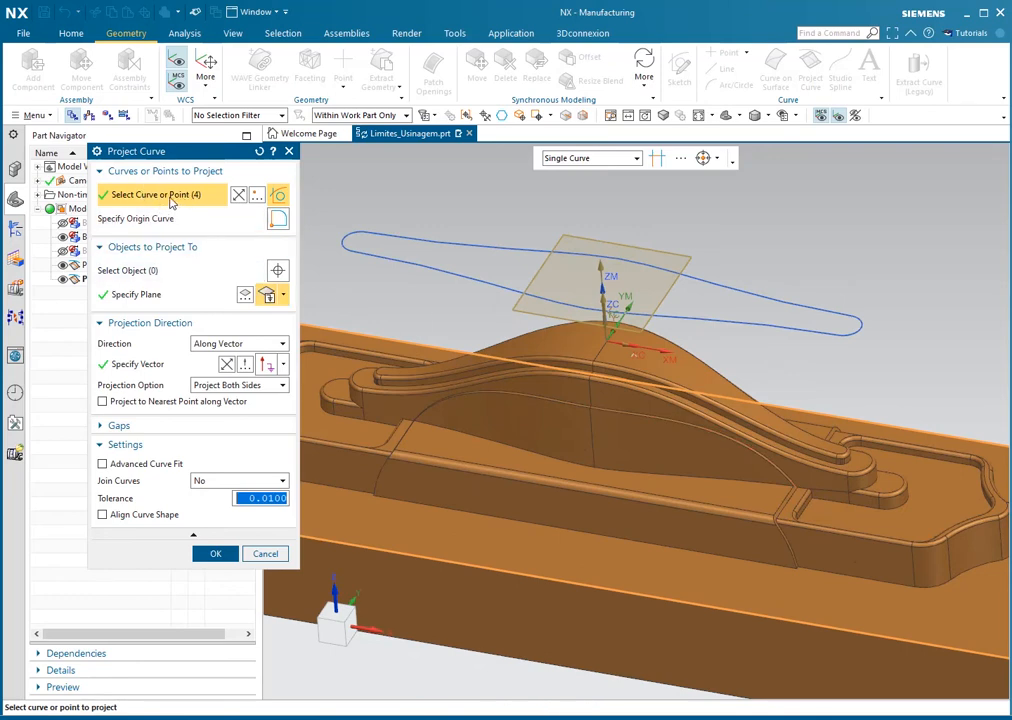
{"action": "mouse_move", "coordinate": [612, 425]}
{"action": "middle_mouse_down"}
{"action": "mouse_move", "coordinate": [685, 402]}
{"action": "mouse_move", "coordinate": [826, 480]}
{"action": "mouse_move", "coordinate": [758, 518]}
{"action": "middle_mouse_up"}
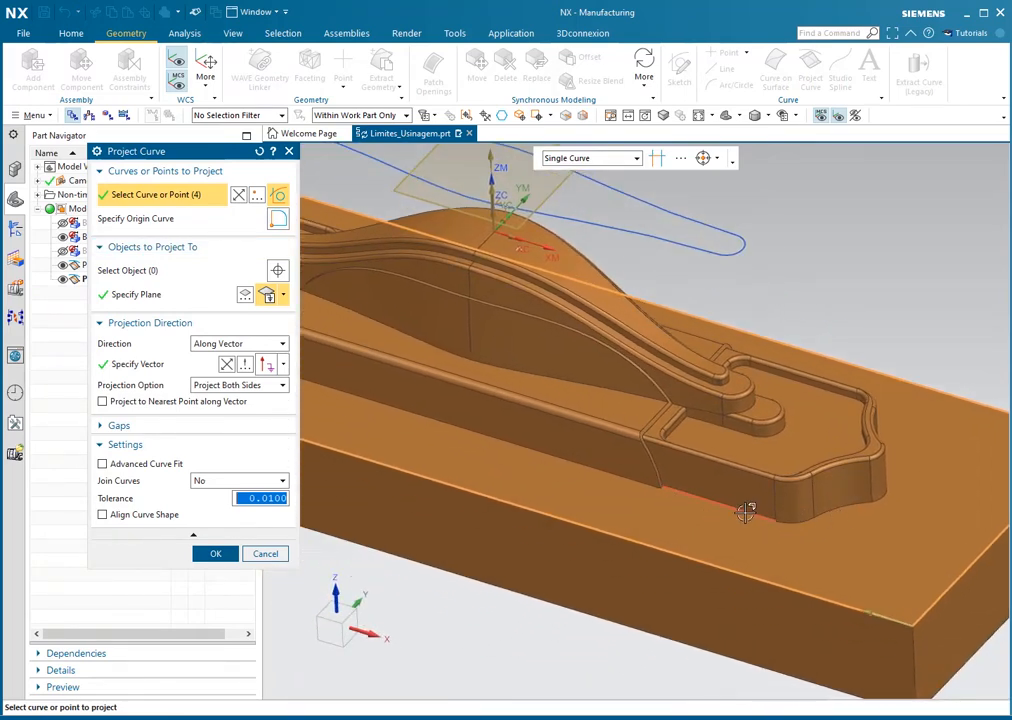
{"action": "scroll", "coordinate": [662, 494], "scroll_direction": "down", "scroll_amount": 3}
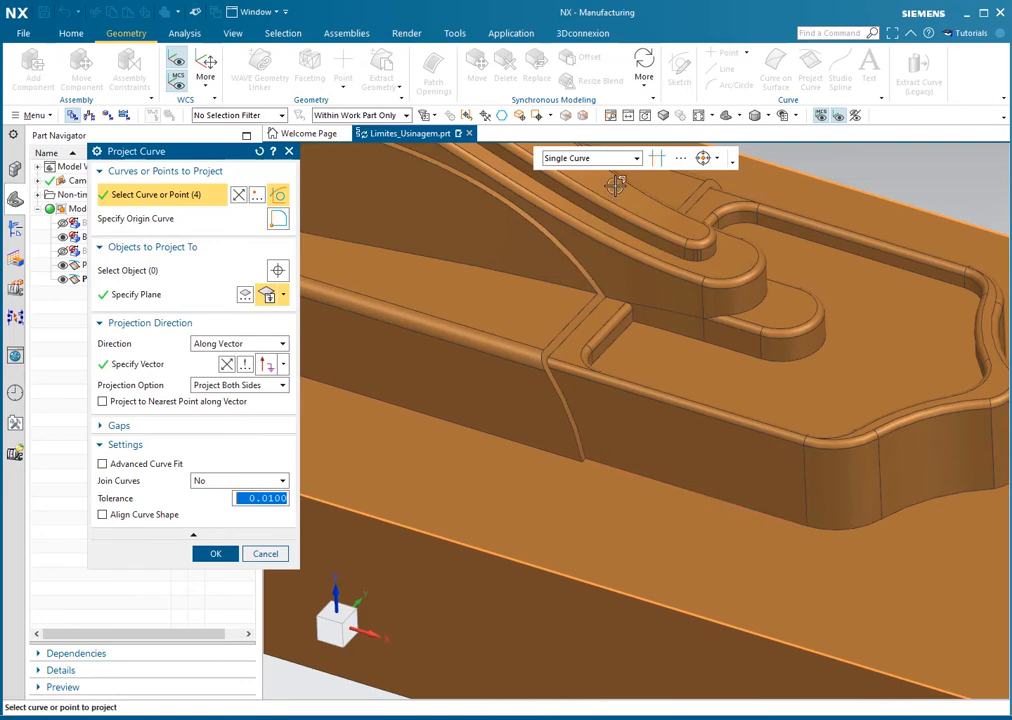
{"action": "left_click", "coordinate": [636, 158]}
{"action": "left_click", "coordinate": [596, 205]}
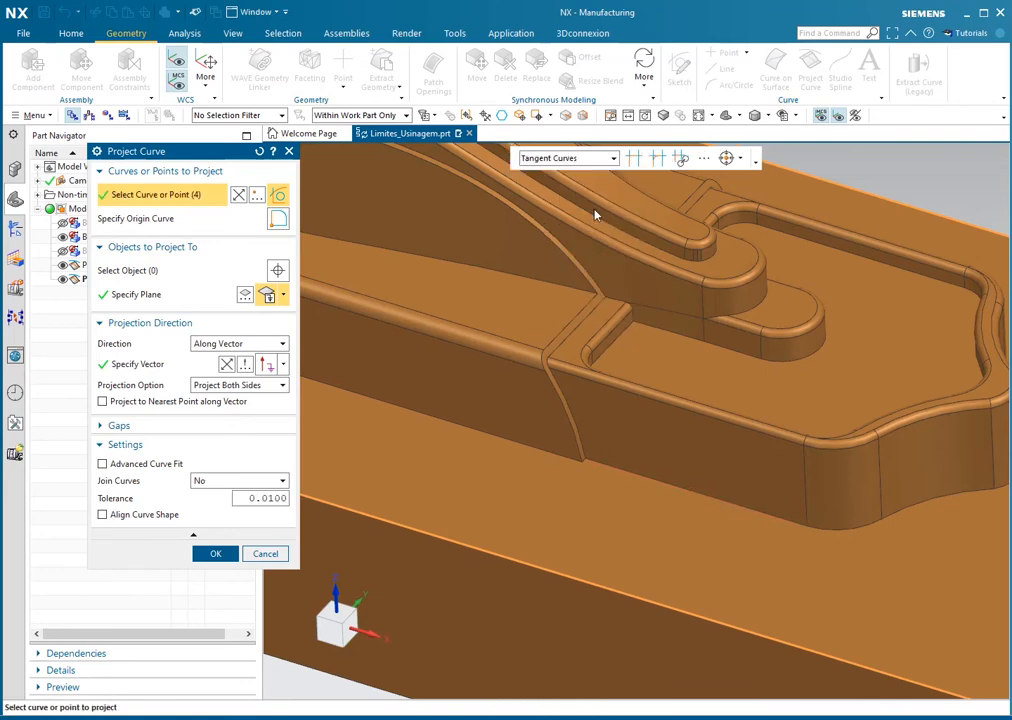
{"action": "left_click", "coordinate": [612, 460]}
Step: Add the lower edges around the first scalloped end, the adjoining short notch edge and the long side edge to the curves to project
{"action": "middle_click_drag", "start_coordinate": [797, 505], "coordinate": [822, 520]}
{"action": "left_click", "coordinate": [757, 550]}
{"action": "left_click", "coordinate": [757, 572]}
{"action": "scroll", "coordinate": [775, 506], "scroll_direction": "up", "scroll_amount": 5}
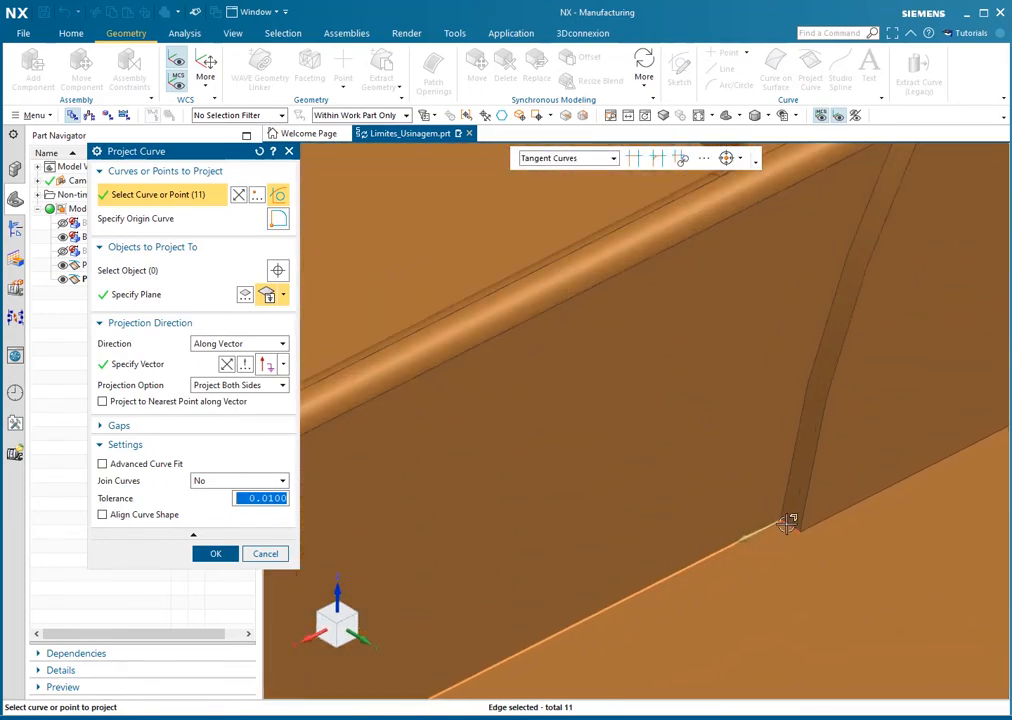
{"action": "left_click", "coordinate": [787, 523]}
{"action": "left_click", "coordinate": [829, 523]}
Step: Add the short edge at the opposite notch and the adjoining lower edges leading into the second scalloped end
{"action": "scroll", "coordinate": [576, 546], "scroll_direction": "down", "scroll_amount": 6}
{"action": "middle_click_drag", "start_coordinate": [576, 546], "coordinate": [549, 510]}
{"action": "scroll", "coordinate": [714, 498], "scroll_direction": "up", "scroll_amount": 4}
{"action": "scroll", "coordinate": [528, 505], "scroll_direction": "up", "scroll_amount": 3}
{"action": "scroll", "coordinate": [528, 505], "scroll_direction": "up", "scroll_amount": 3}
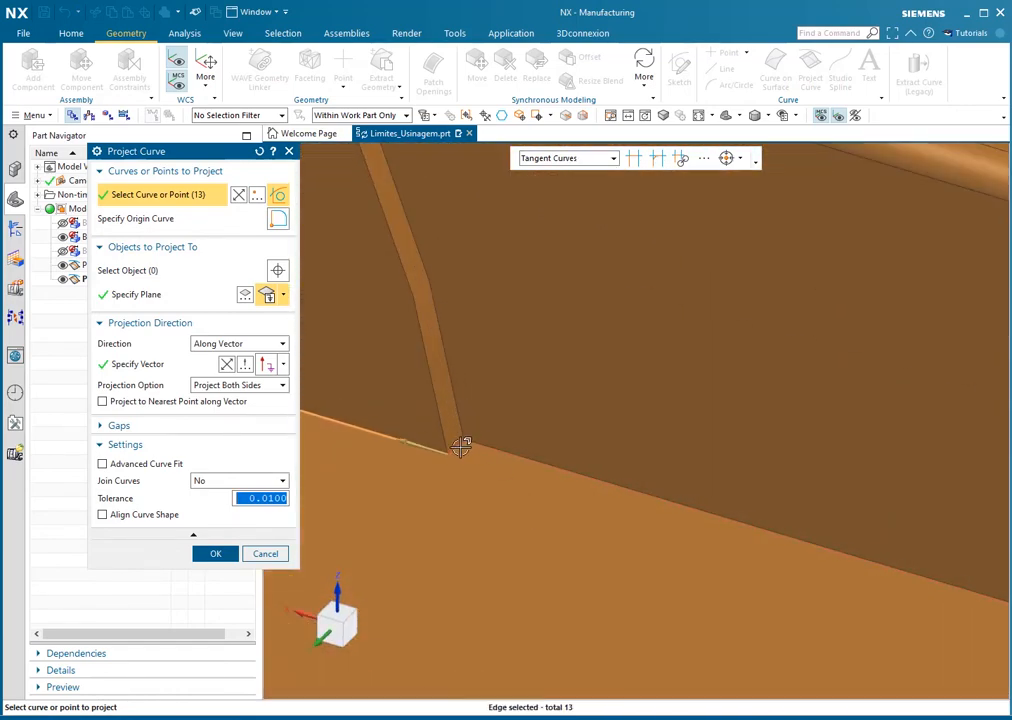
{"action": "left_click", "coordinate": [493, 452]}
{"action": "scroll", "coordinate": [493, 452], "scroll_direction": "down", "scroll_amount": 5}
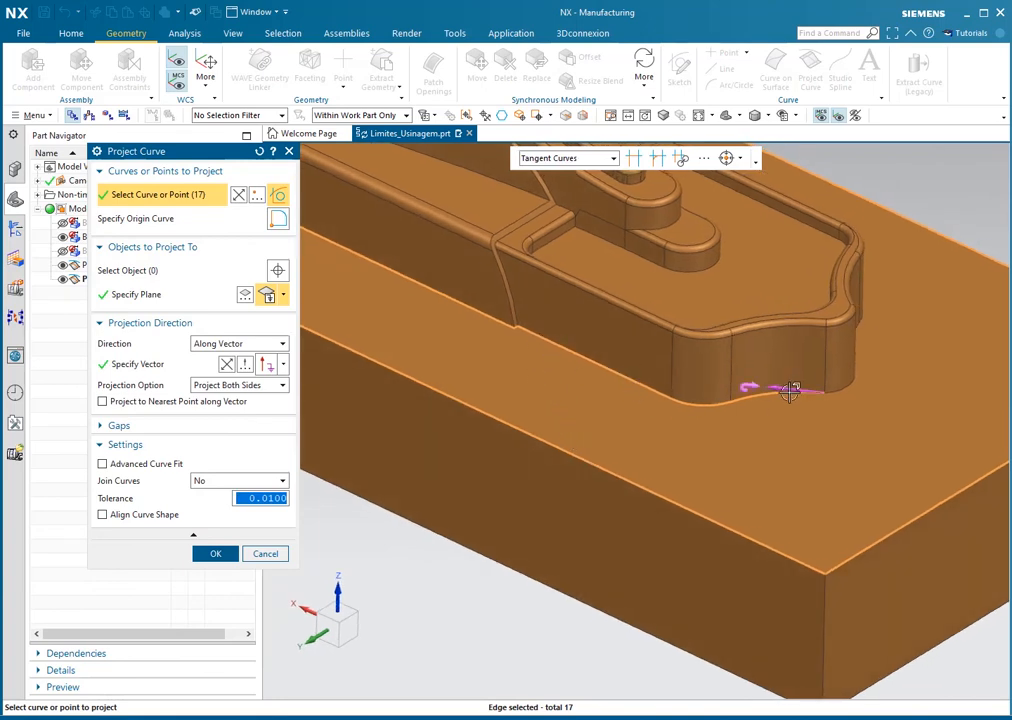
Step: Add the remaining lower edges around the second scalloped end up to the next notch
{"action": "middle_click_drag", "start_coordinate": [582, 374], "coordinate": [651, 438]}
{"action": "scroll", "coordinate": [537, 452], "scroll_direction": "up", "scroll_amount": 3}
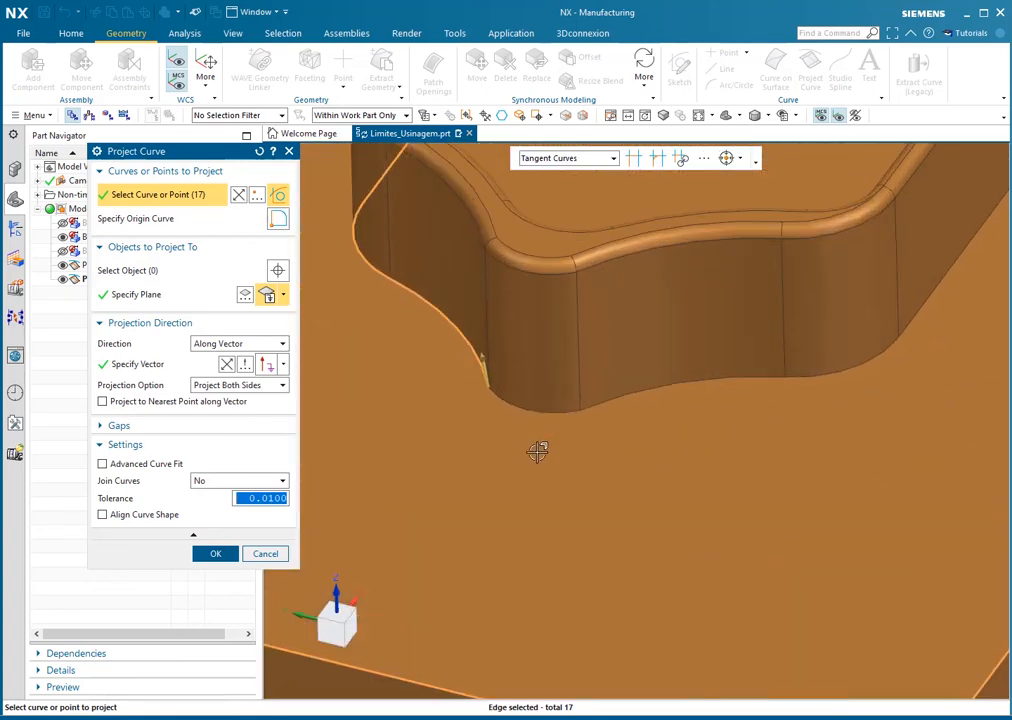
{"action": "left_click", "coordinate": [513, 402]}
{"action": "left_click", "coordinate": [634, 394]}
{"action": "scroll", "coordinate": [786, 300], "scroll_direction": "down", "scroll_amount": 5}
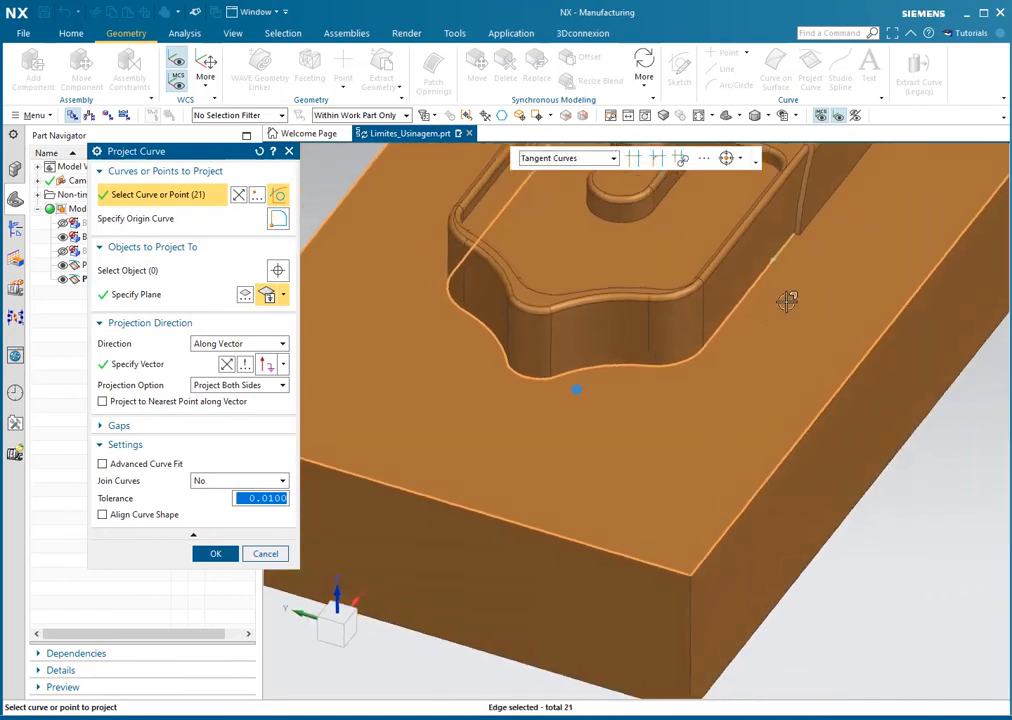
Step: Add the short edge of that notch and the long lower edge beyond it to the curves to project
{"action": "scroll", "coordinate": [767, 298], "scroll_direction": "up", "scroll_amount": 6}
{"action": "scroll", "coordinate": [767, 298], "scroll_direction": "up", "scroll_amount": 3}
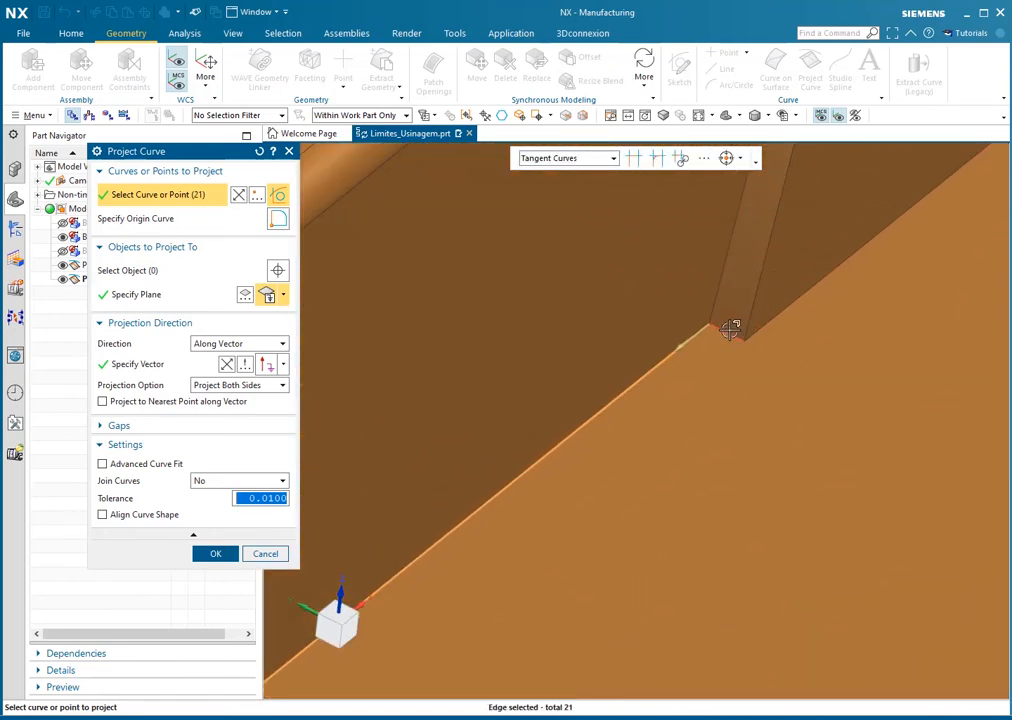
{"action": "left_click", "coordinate": [733, 332]}
{"action": "left_click", "coordinate": [765, 318]}
{"action": "scroll", "coordinate": [671, 465], "scroll_direction": "down", "scroll_amount": 8}
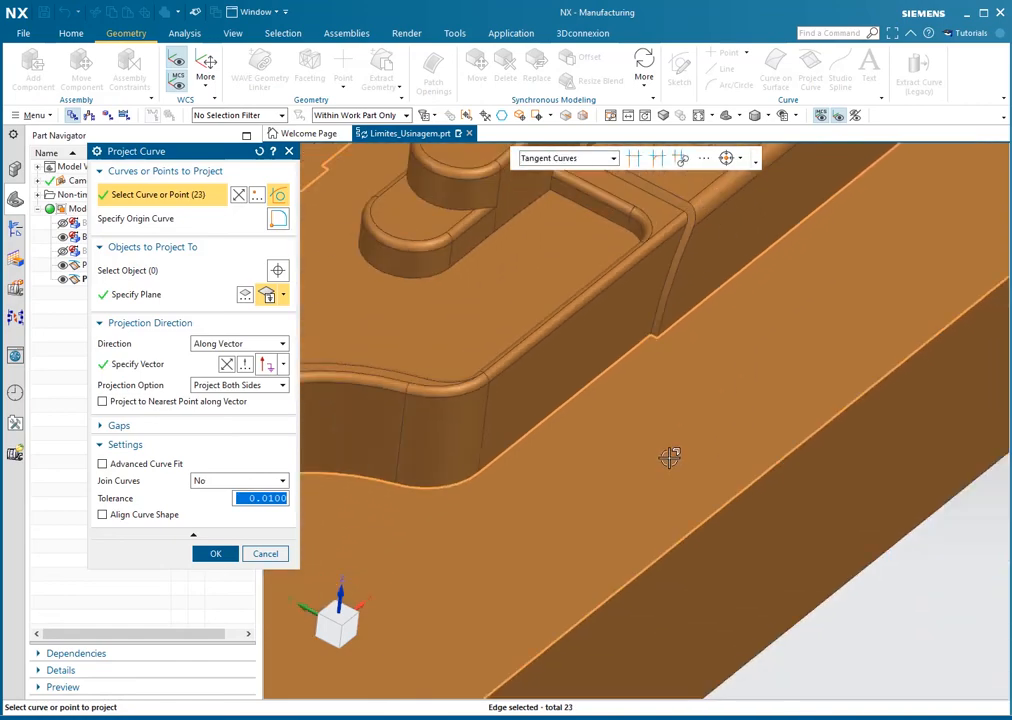
Step: Add the last short notch edge to close the raised base's outline and finish editing the projected curve
{"action": "middle_click_drag", "start_coordinate": [675, 457], "coordinate": [682, 459]}
{"action": "scroll", "coordinate": [748, 520], "scroll_direction": "up", "scroll_amount": 9}
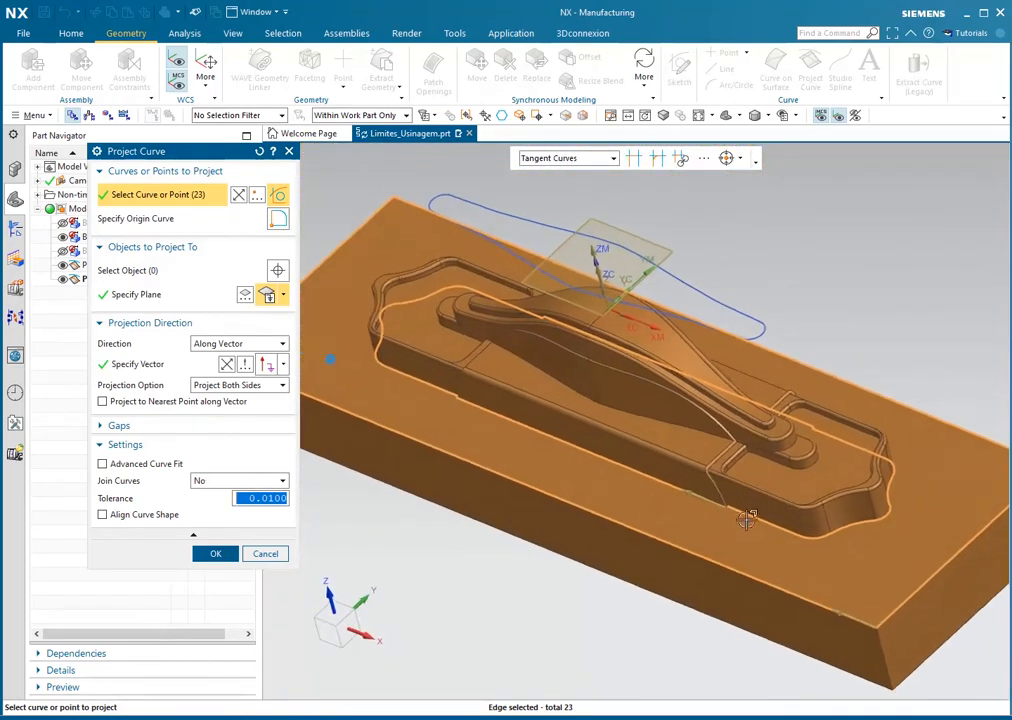
{"action": "scroll", "coordinate": [735, 539], "scroll_direction": "up", "scroll_amount": 4}
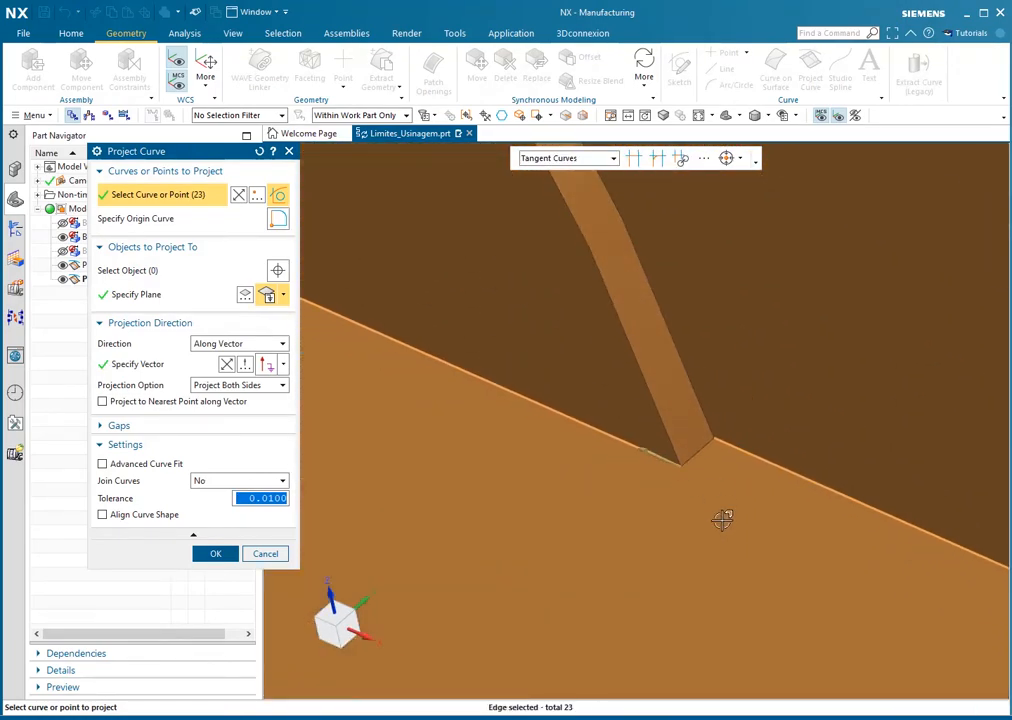
{"action": "left_click", "coordinate": [702, 452]}
{"action": "scroll", "coordinate": [628, 516], "scroll_direction": "down", "scroll_amount": 3}
{"action": "middle_click_drag", "start_coordinate": [627, 515], "coordinate": [621, 475]}
{"action": "scroll", "coordinate": [658, 459], "scroll_direction": "down", "scroll_amount": 6}
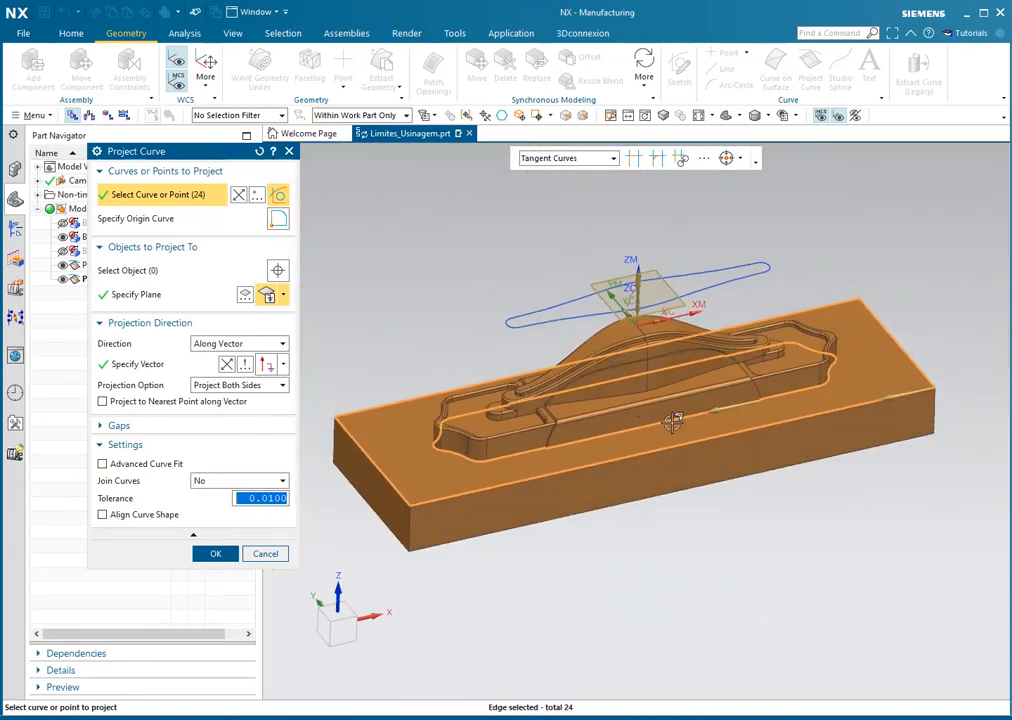
{"action": "middle_click_drag", "start_coordinate": [555, 368], "coordinate": [703, 457]}
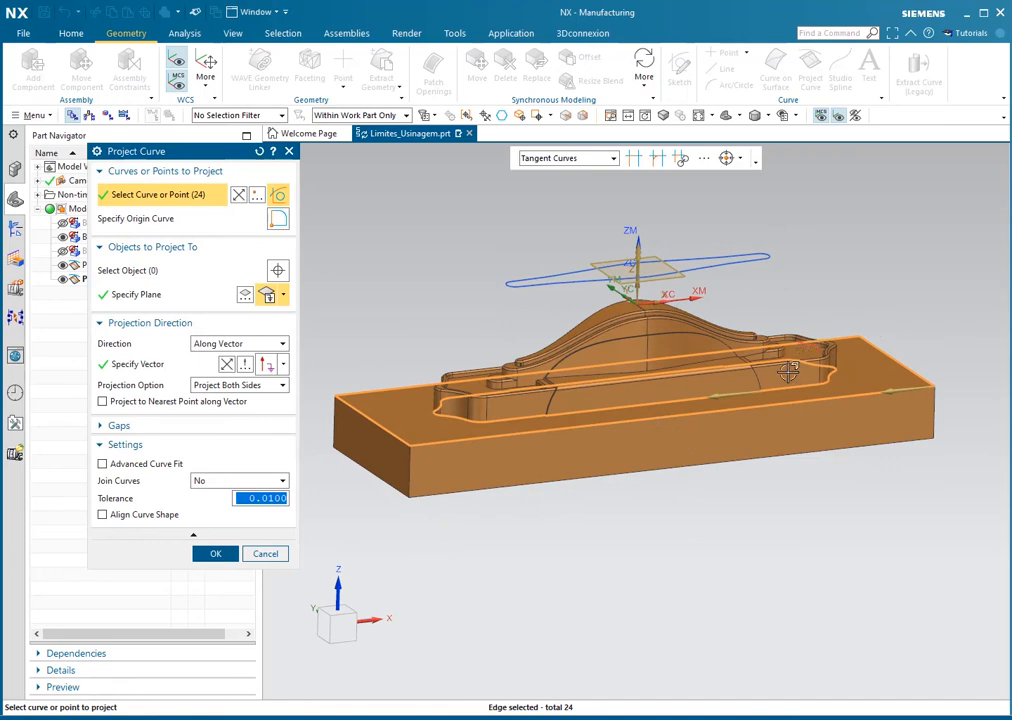
{"action": "left_click", "coordinate": [182, 296]}
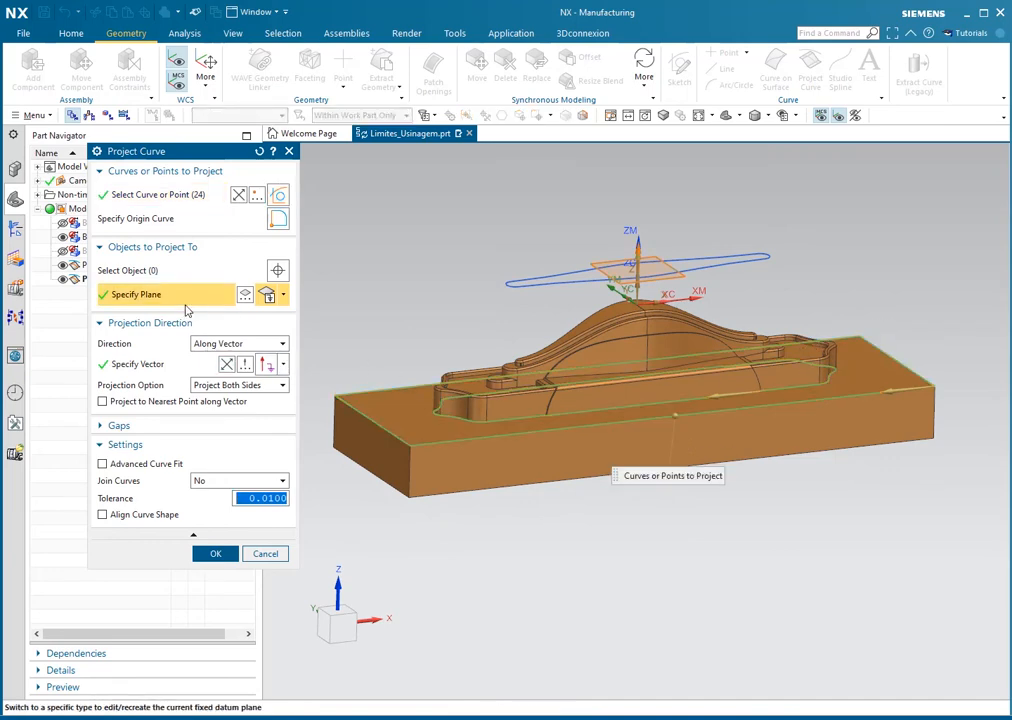
{"action": "left_click", "coordinate": [216, 555]}
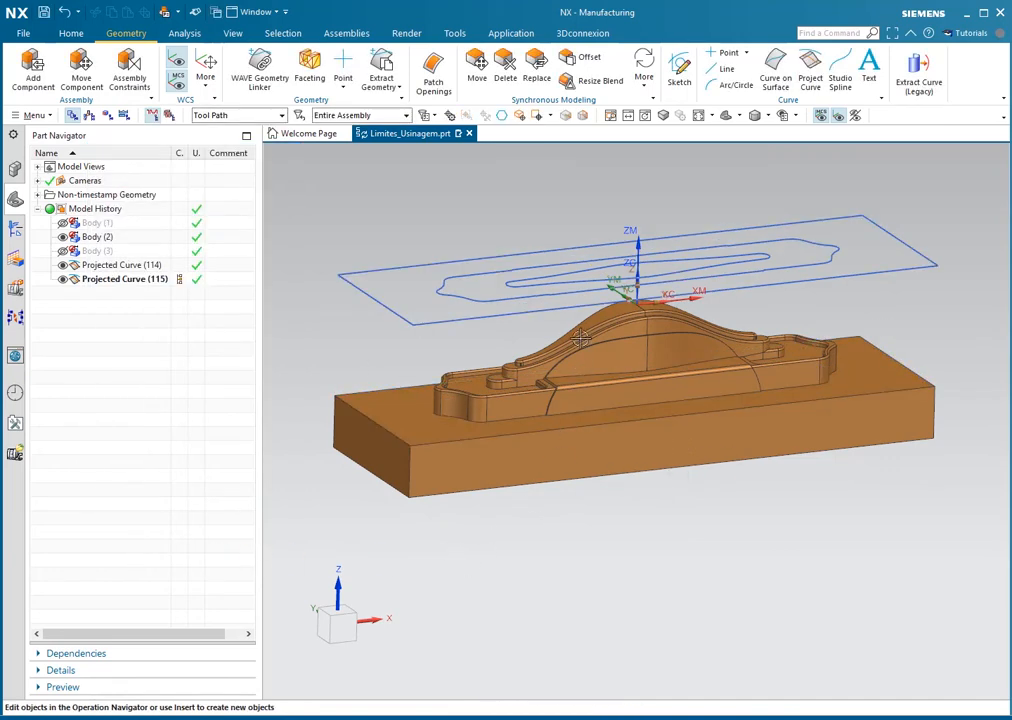
{"action": "mouse_move", "coordinate": [517, 294]}
{"action": "middle_mouse_down"}
{"action": "mouse_move", "coordinate": [461, 309]}
{"action": "mouse_move", "coordinate": [718, 239]}
{"action": "middle_mouse_up"}
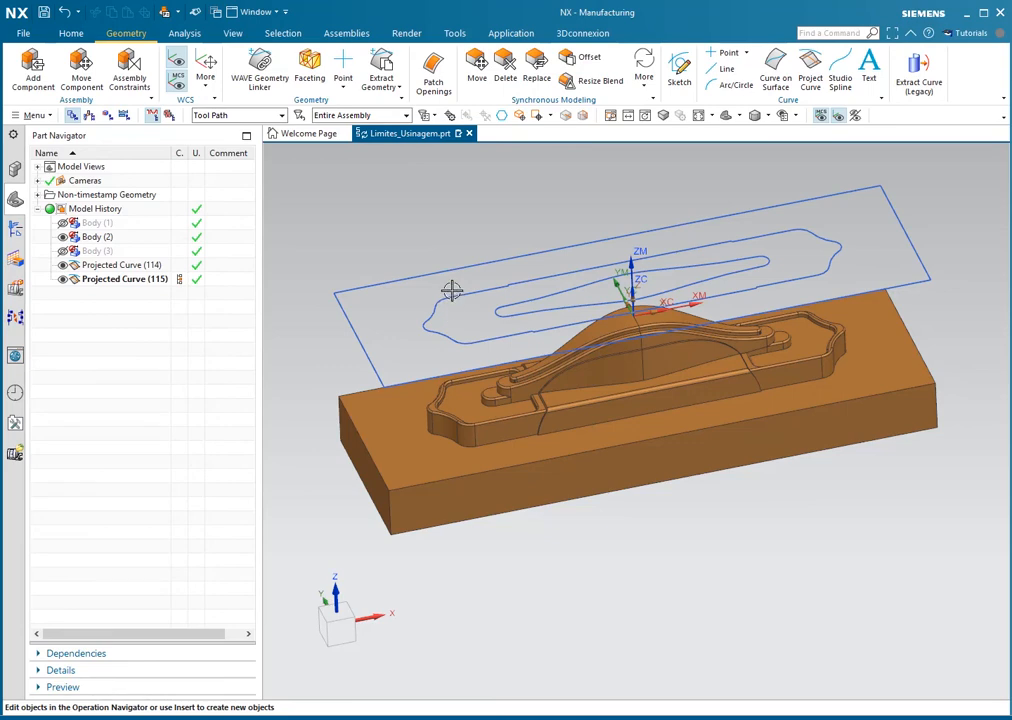
Step: Start creating a Contour Area operation of type ALDHARA and place it in the PROGRAM group
{"action": "left_click", "coordinate": [15, 228]}
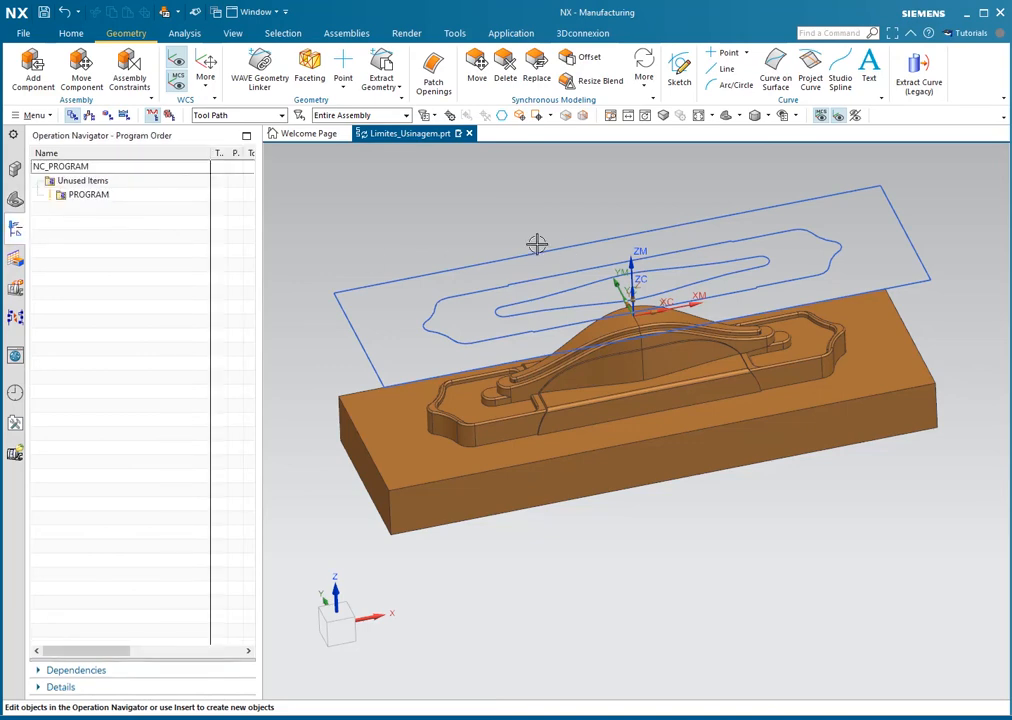
{"action": "left_click", "coordinate": [71, 33]}
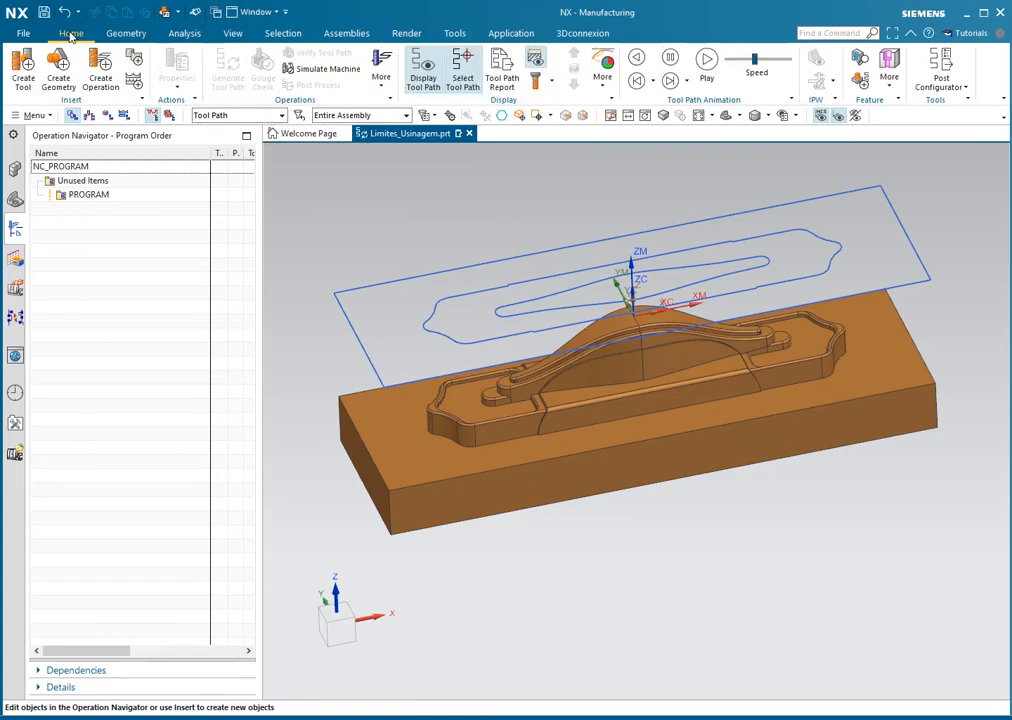
{"action": "left_click", "coordinate": [97, 76]}
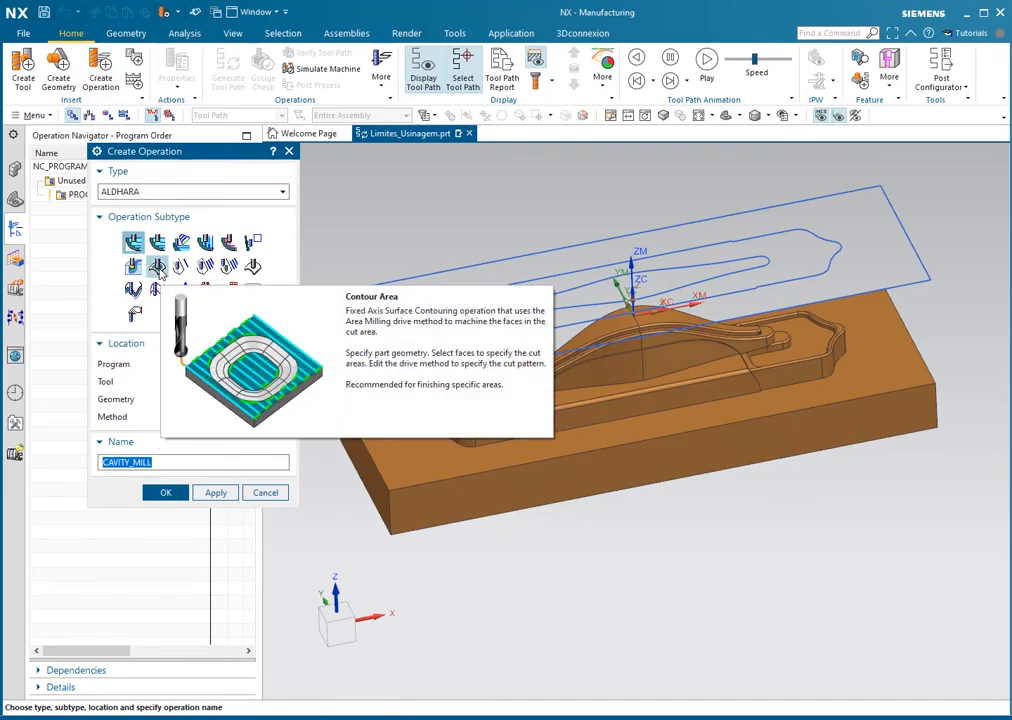
{"action": "left_click", "coordinate": [157, 266]}
{"action": "left_click", "coordinate": [245, 365]}
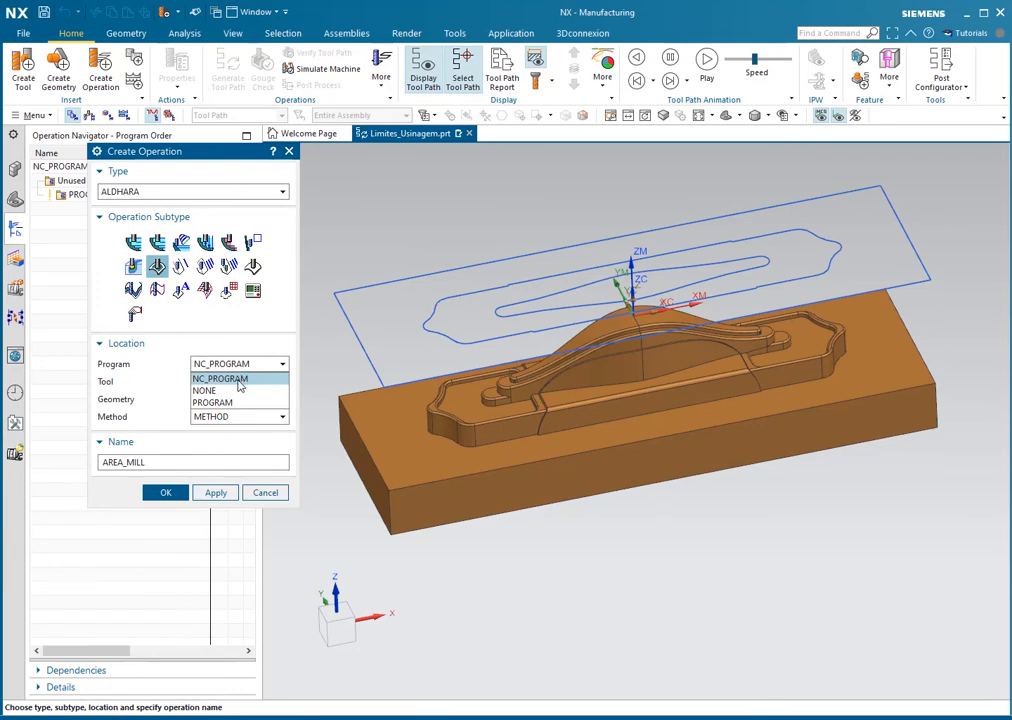
{"action": "left_click", "coordinate": [233, 379]}
{"action": "left_click", "coordinate": [229, 368]}
{"action": "left_click", "coordinate": [222, 402]}
Step: Set the operation's tool to NONE, geometry to MCS_MILL and method to MILL_FINISH, and create AREA_MILL
{"action": "left_click", "coordinate": [233, 382]}
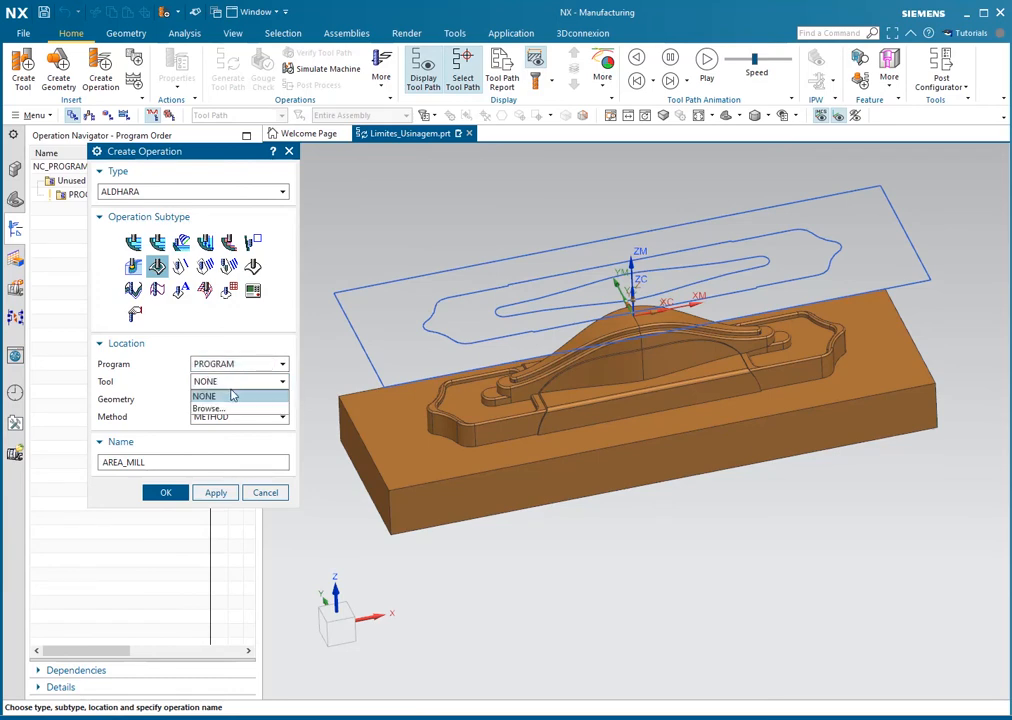
{"action": "left_click", "coordinate": [229, 398]}
{"action": "left_click", "coordinate": [229, 399]}
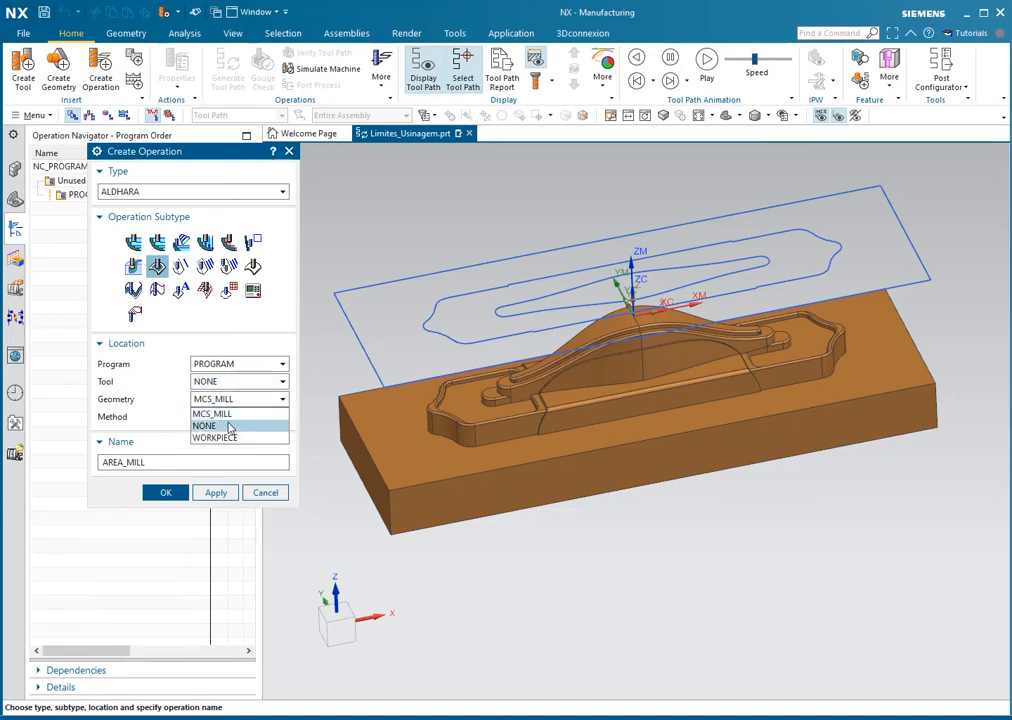
{"action": "left_click", "coordinate": [231, 414]}
{"action": "left_click", "coordinate": [231, 417]}
{"action": "left_click", "coordinate": [229, 443]}
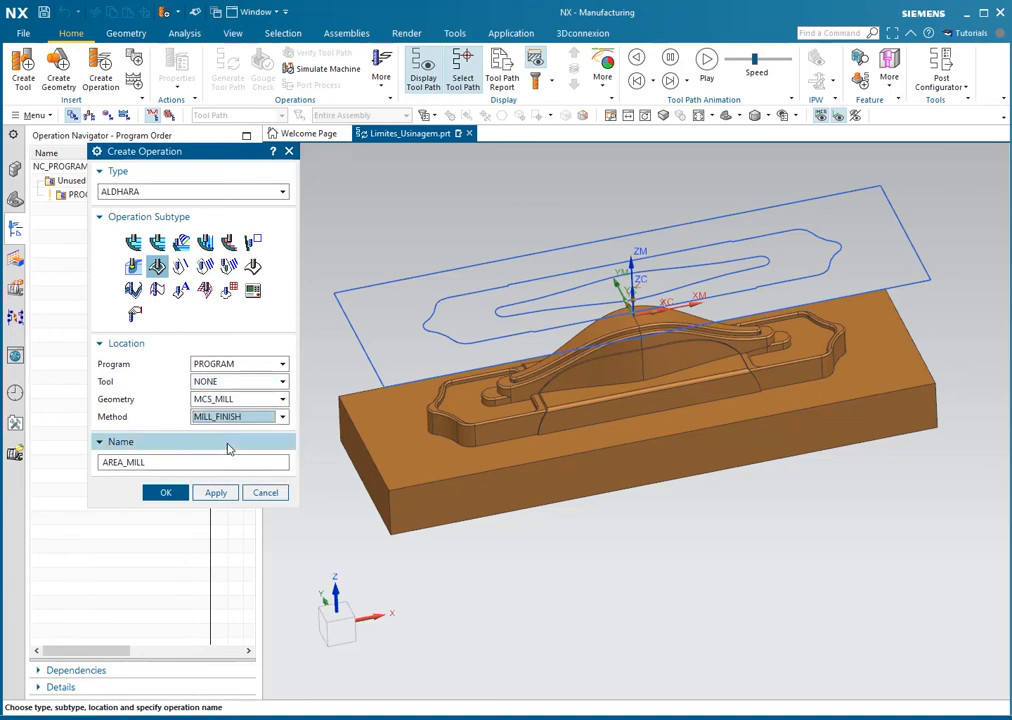
{"action": "left_click", "coordinate": [165, 493]}
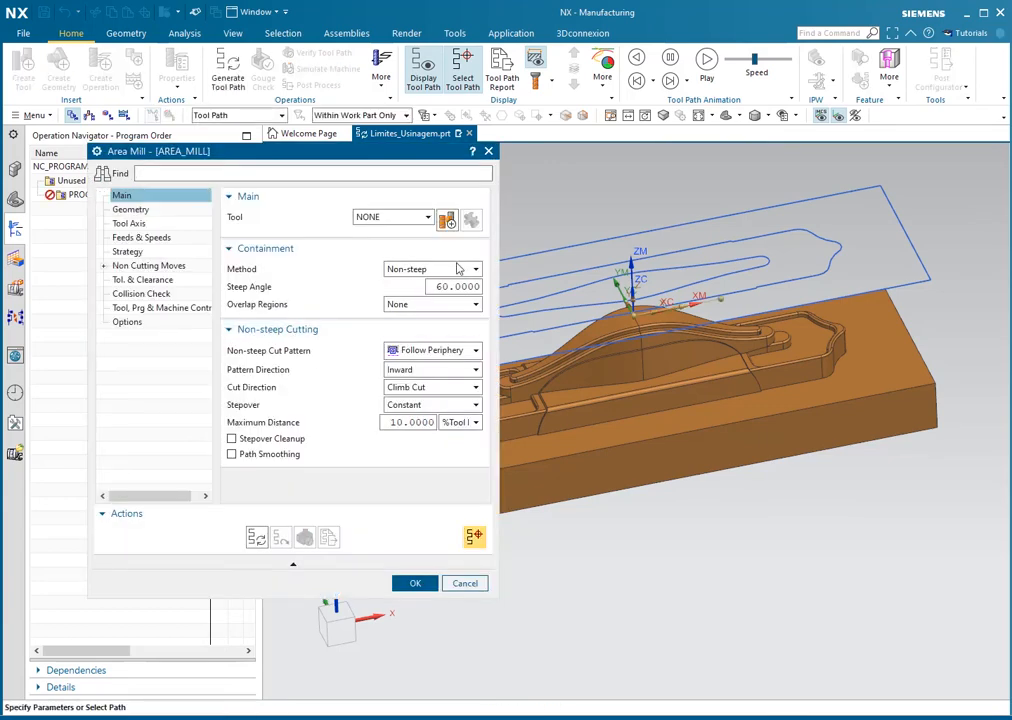
Step: Create a new end mill named MILL with a diameter of 6 as the tool for the area milling operation
{"action": "left_click", "coordinate": [447, 219]}
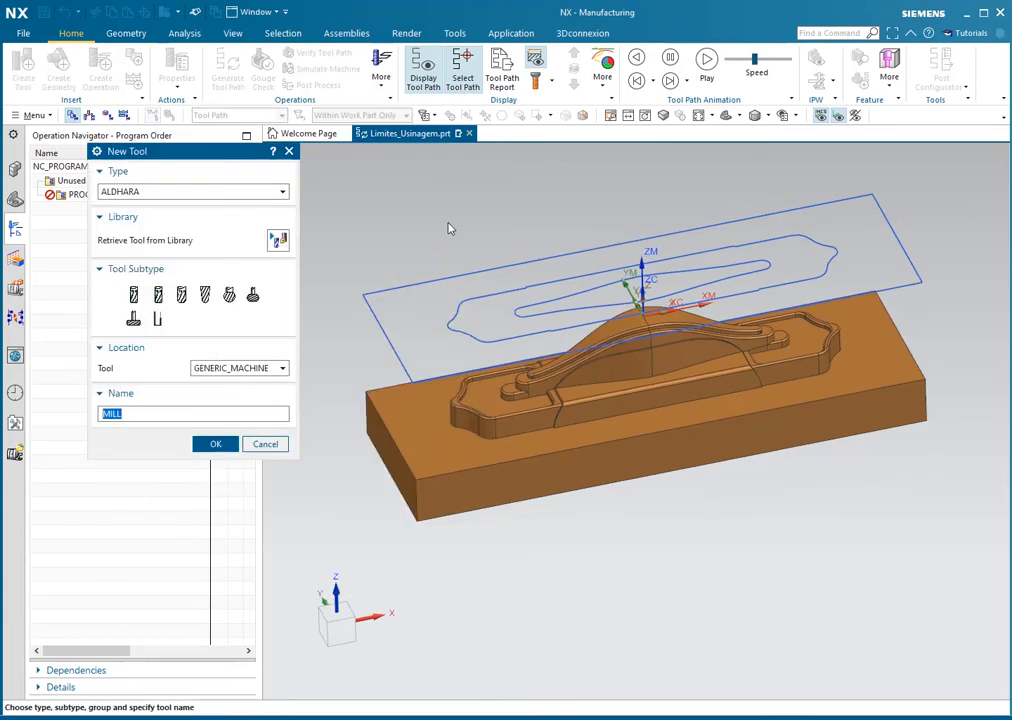
{"action": "left_click", "coordinate": [205, 294]}
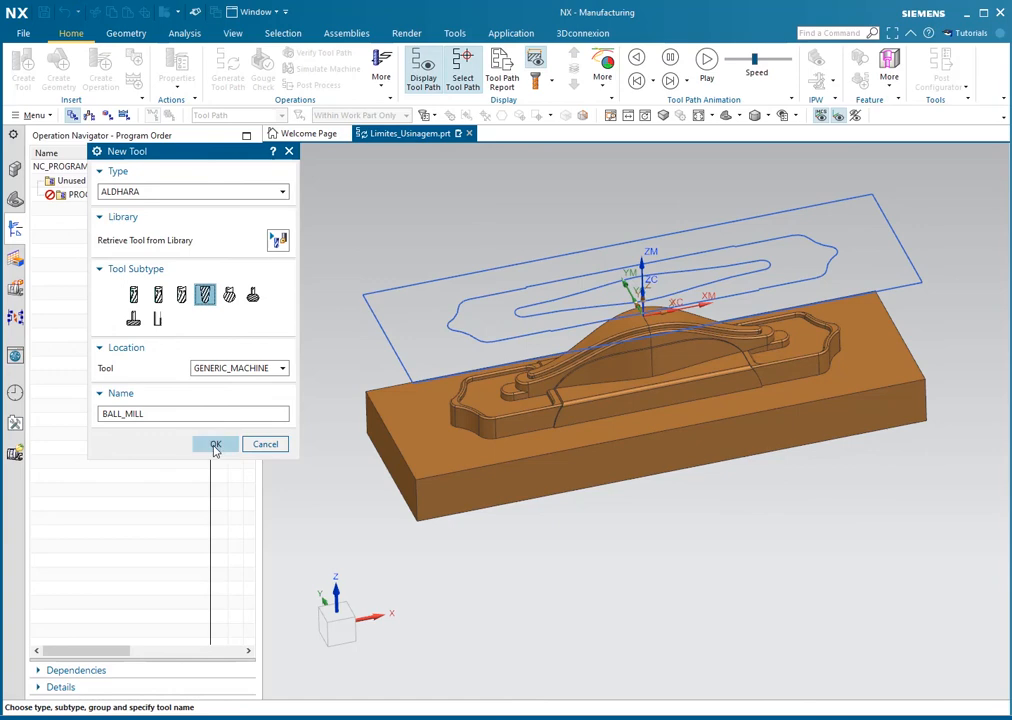
{"action": "left_click", "coordinate": [134, 294]}
{"action": "left_click", "coordinate": [216, 444]}
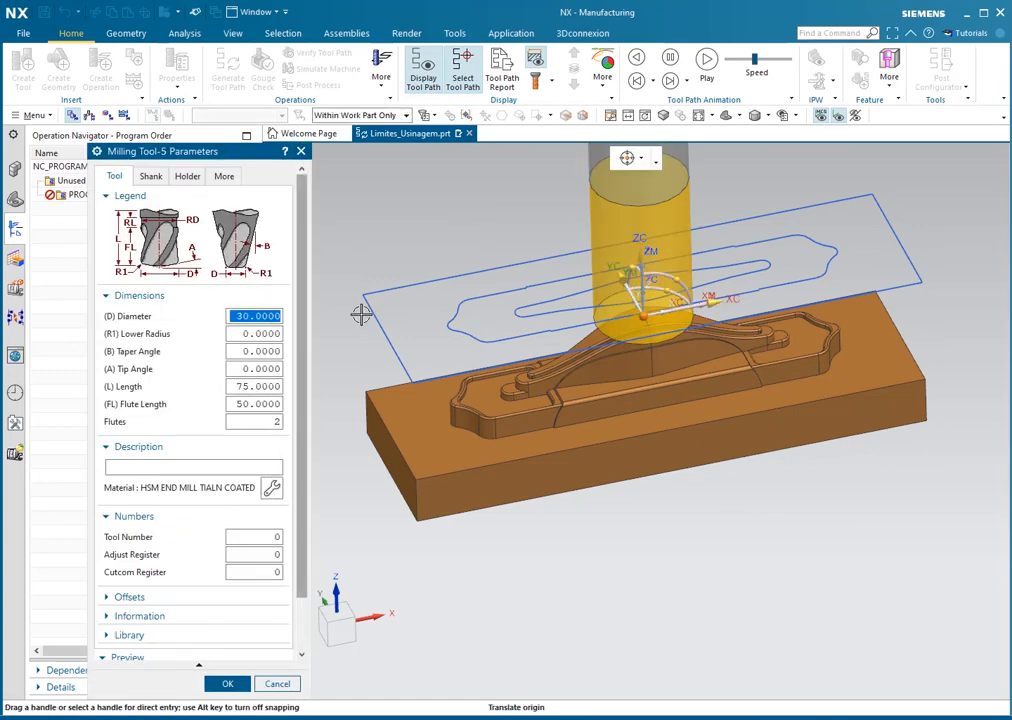
{"action": "type", "text": "8"}
{"action": "key", "text": "Tab"}
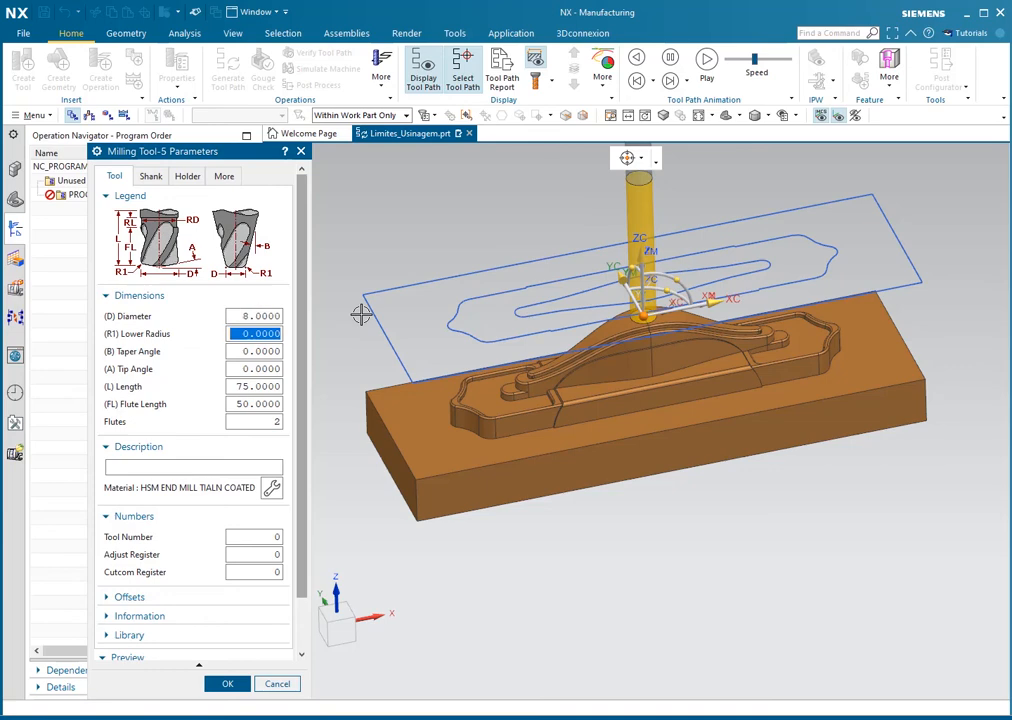
{"action": "key", "text": "shift+Tab"}
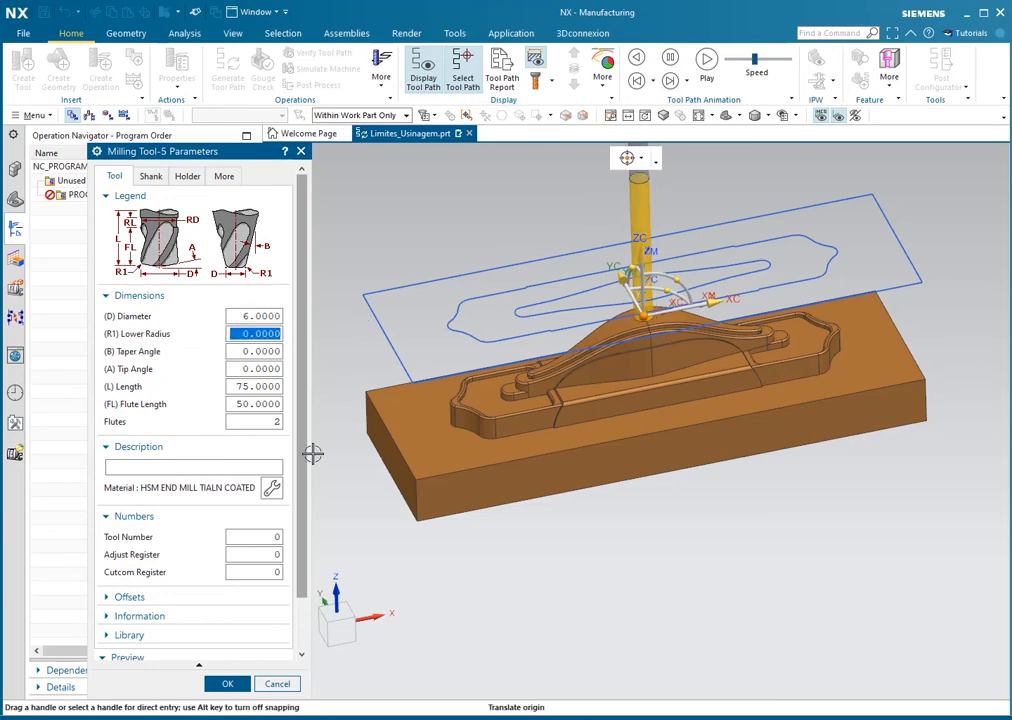
{"action": "left_click", "coordinate": [214, 681]}
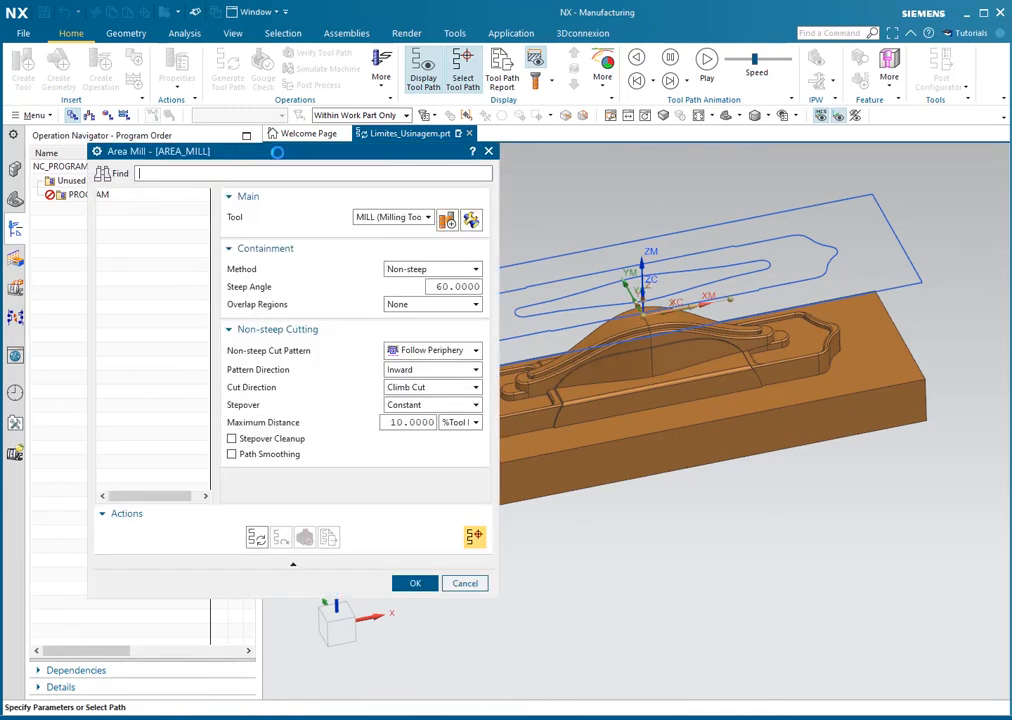
Step: Specify the whole solid body as the part geometry of the area milling operation
{"action": "left_click", "coordinate": [130, 209]}
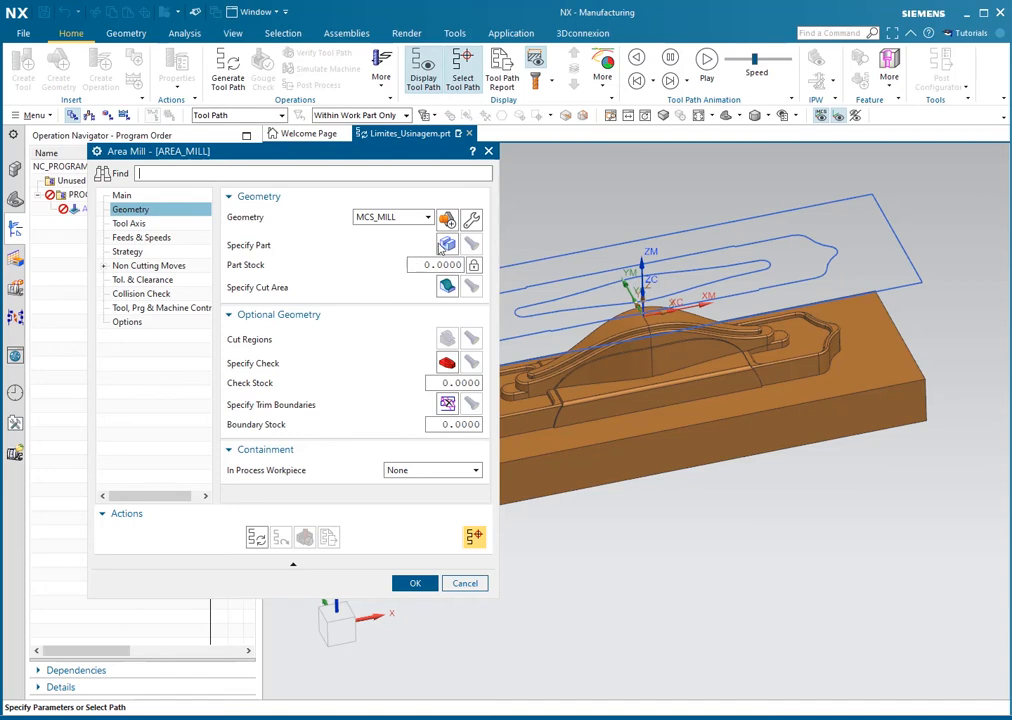
{"action": "left_click", "coordinate": [447, 245]}
{"action": "left_click", "coordinate": [655, 366]}
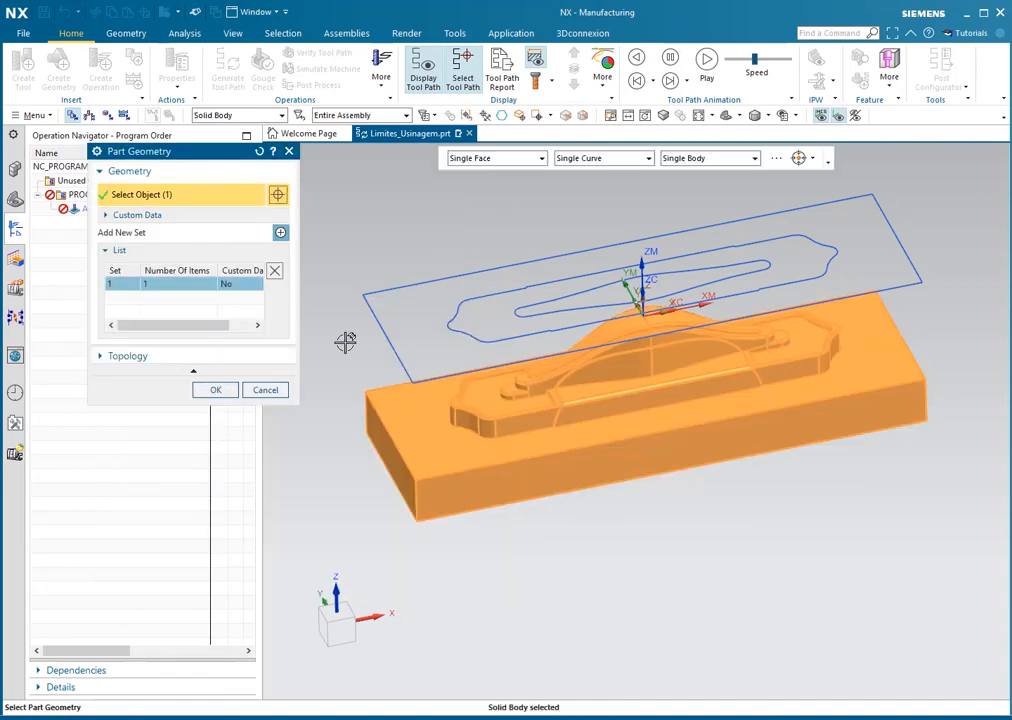
{"action": "left_click", "coordinate": [215, 390]}
{"action": "middle_click", "coordinate": [217, 385]}
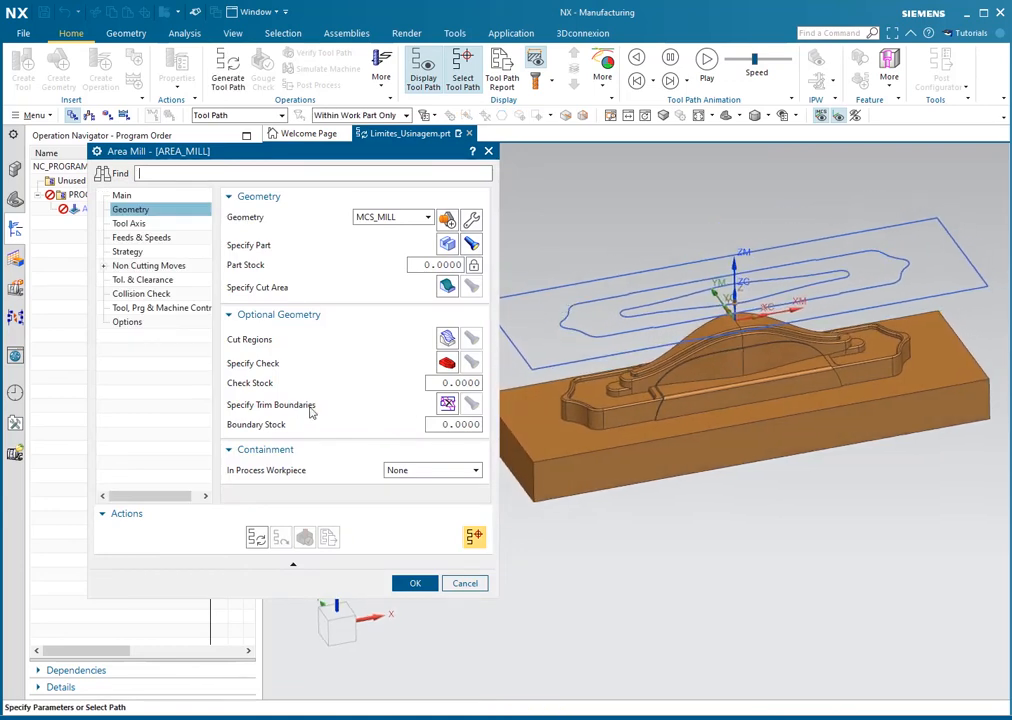
Step: Define the outer rectangle as a trim boundary from connected curves, with side trimmed Outside and tool position On
{"action": "left_click", "coordinate": [447, 403]}
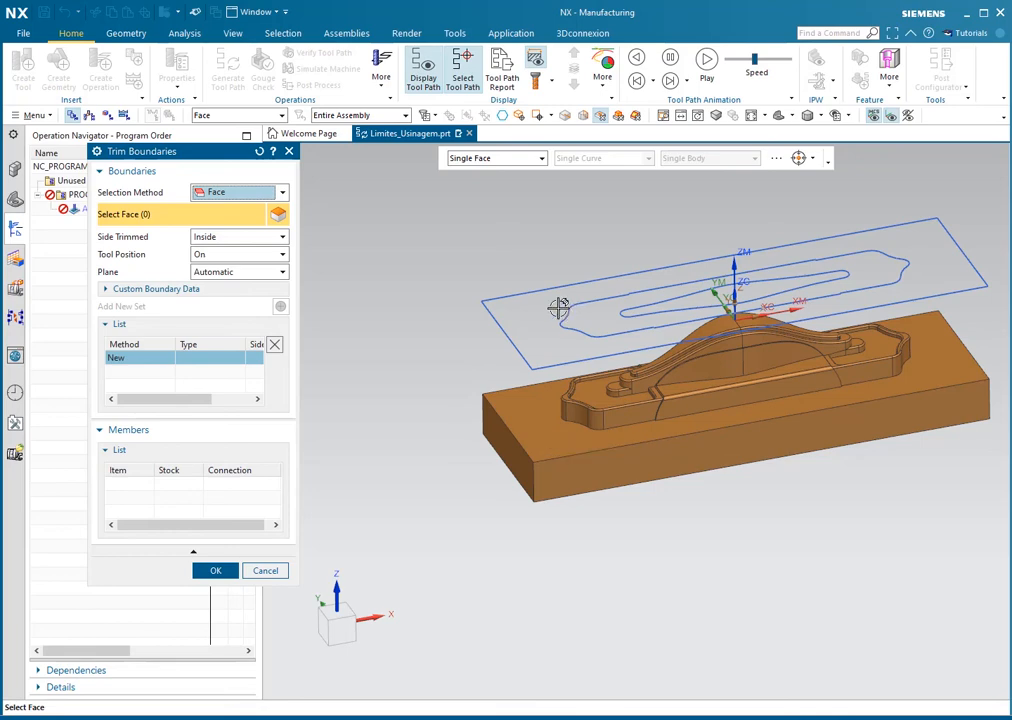
{"action": "left_click", "coordinate": [240, 196]}
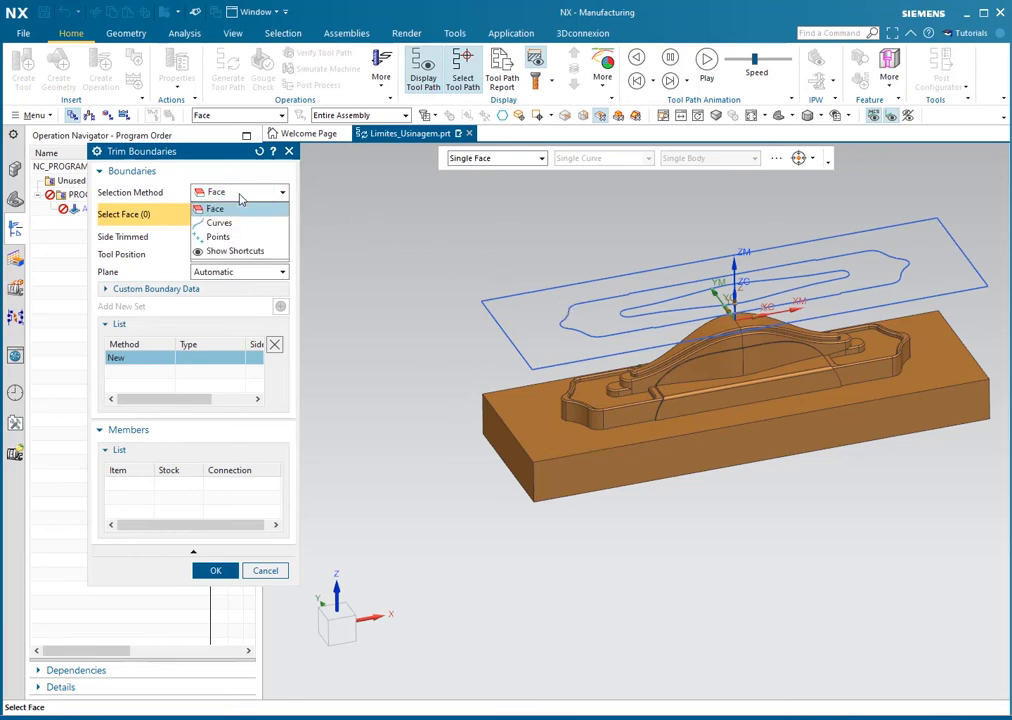
{"action": "left_click", "coordinate": [238, 207]}
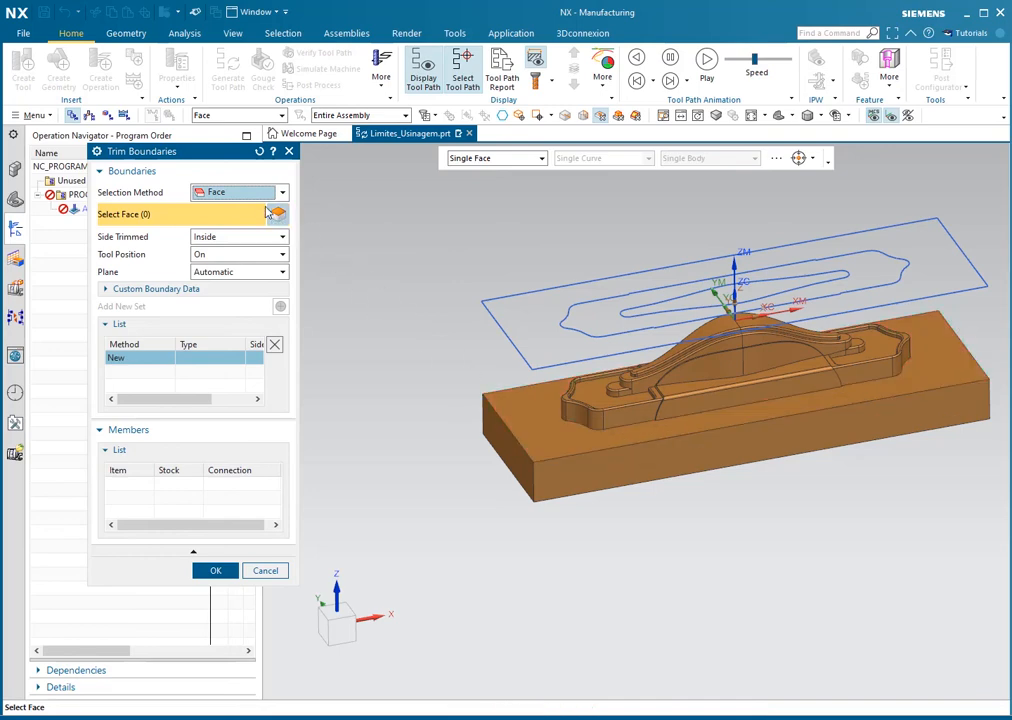
{"action": "left_click", "coordinate": [248, 194]}
{"action": "left_click", "coordinate": [228, 225]}
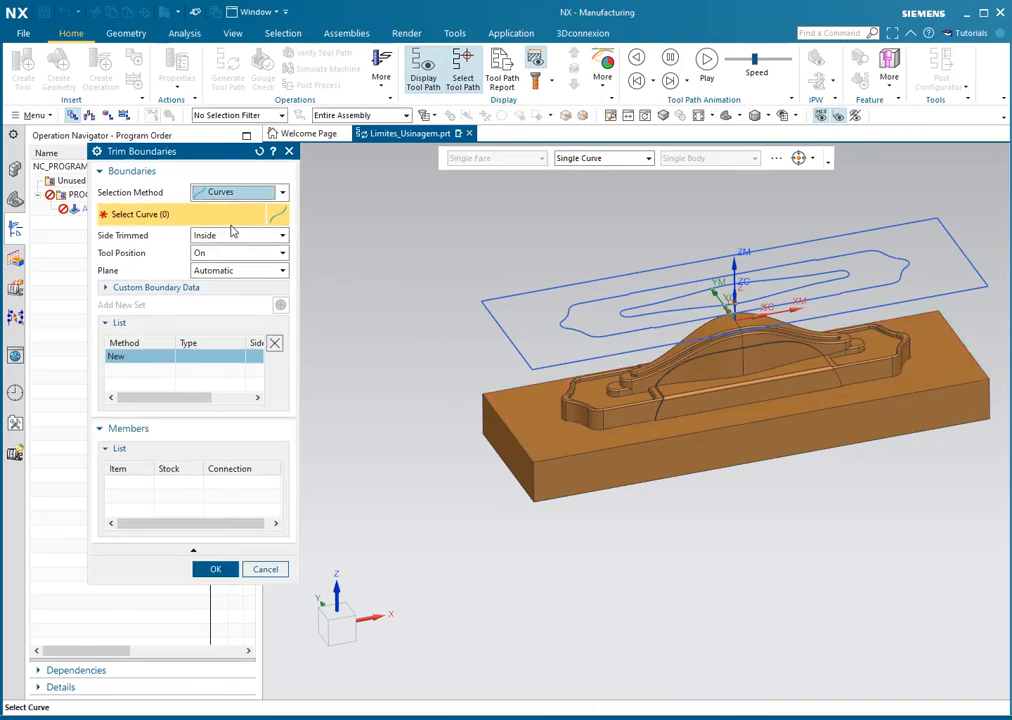
{"action": "left_click", "coordinate": [611, 160]}
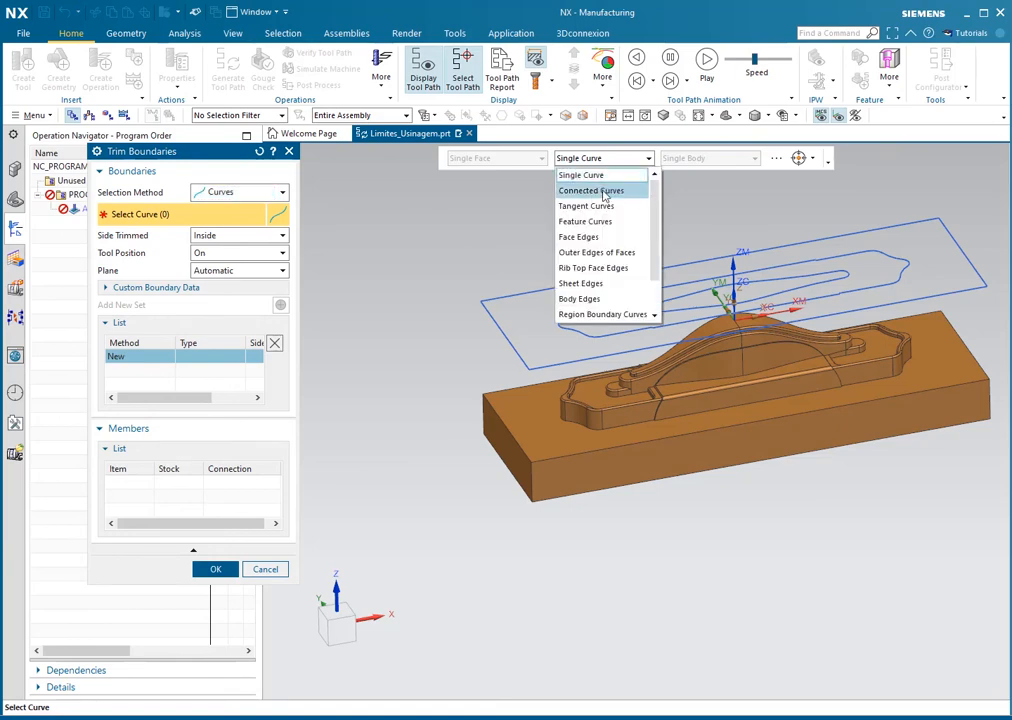
{"action": "left_click", "coordinate": [600, 190]}
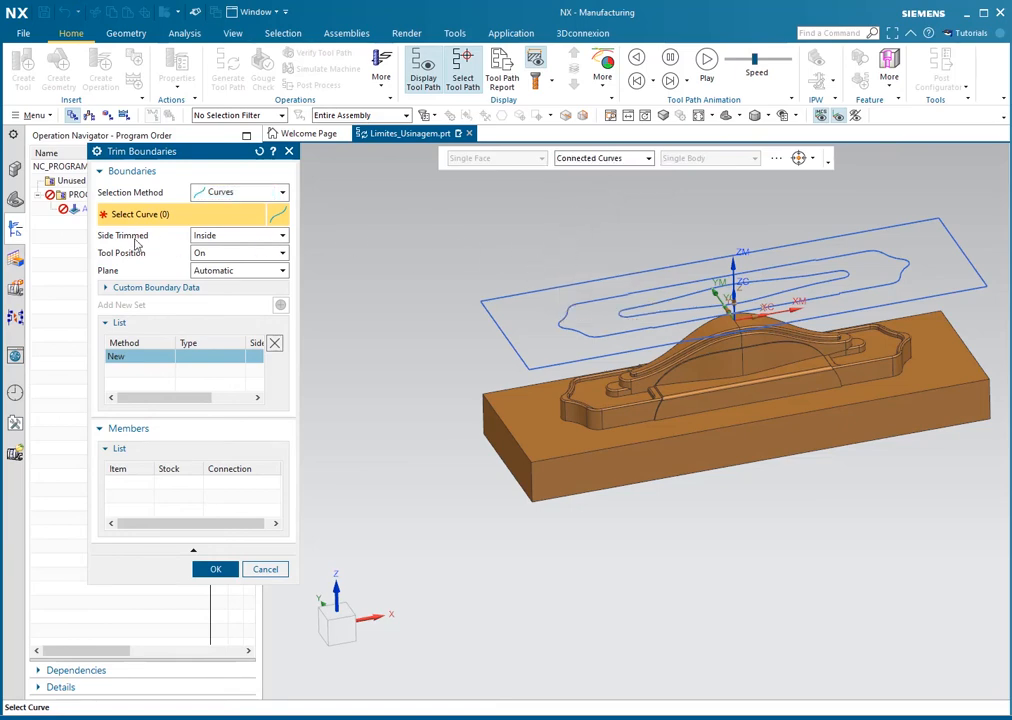
{"action": "left_click", "coordinate": [217, 240]}
{"action": "left_click", "coordinate": [218, 262]}
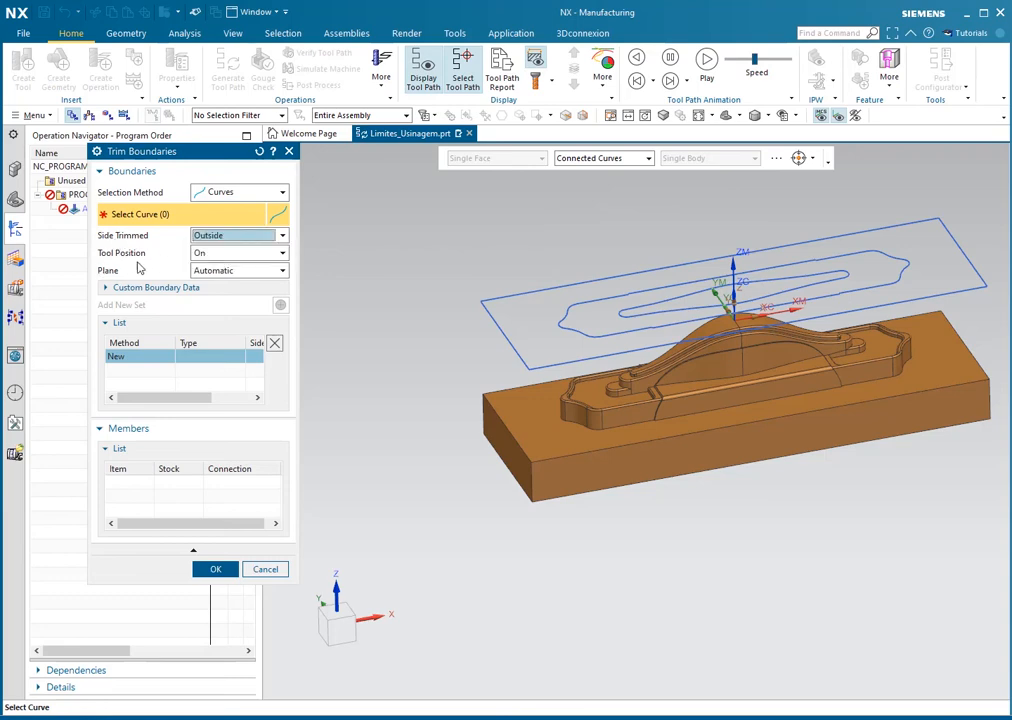
{"action": "left_click", "coordinate": [204, 256]}
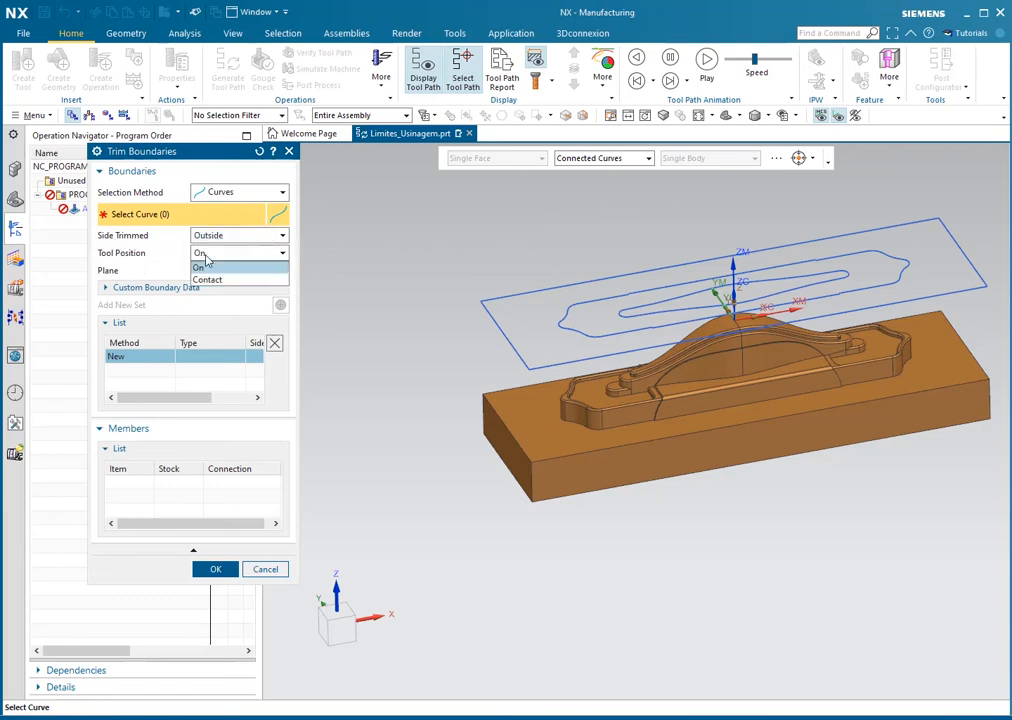
{"action": "left_click", "coordinate": [205, 267]}
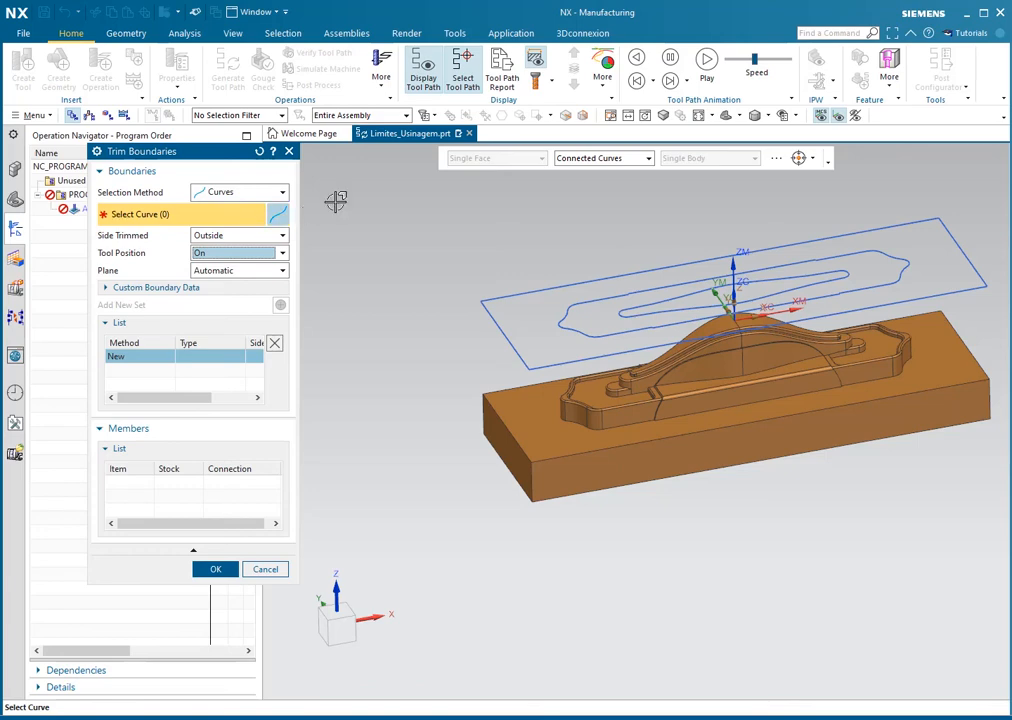
{"action": "left_click", "coordinate": [517, 289]}
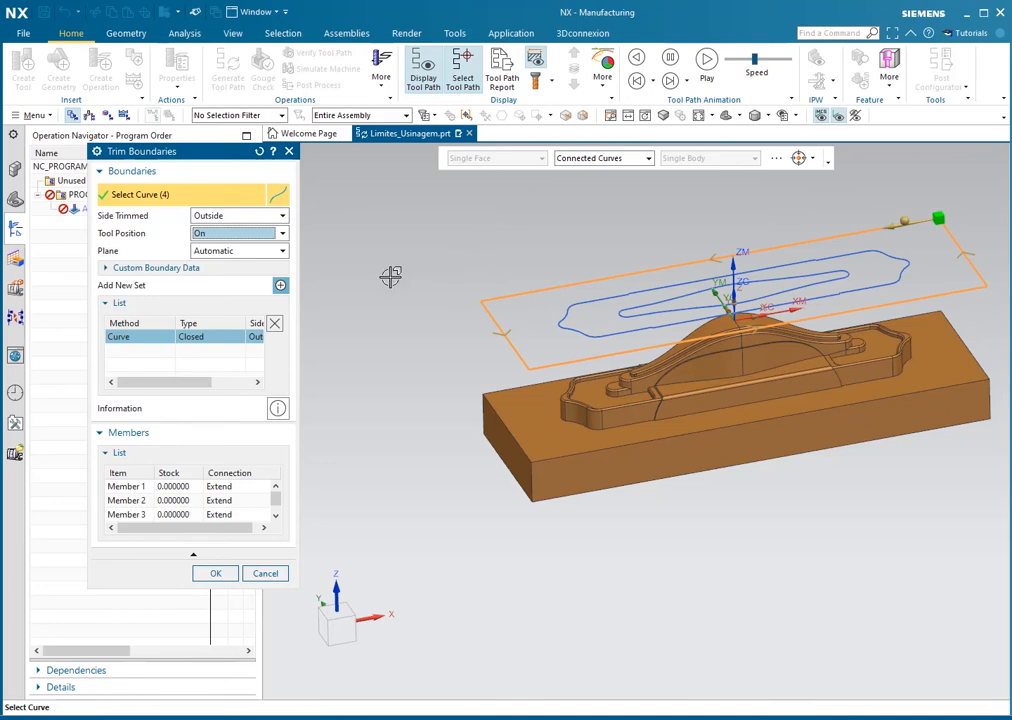
Step: Add the raised base's projected outline as a second curve trim boundary with side trimmed Inside, and accept the boundaries
{"action": "left_click", "coordinate": [282, 286]}
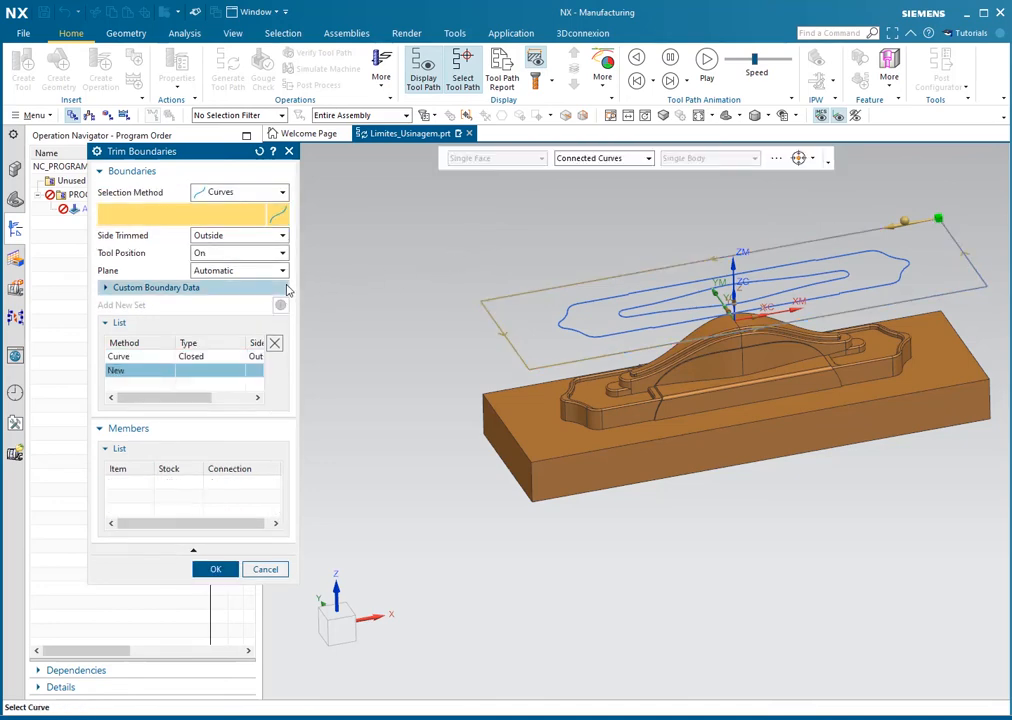
{"action": "left_click", "coordinate": [225, 196]}
{"action": "left_click", "coordinate": [235, 215]}
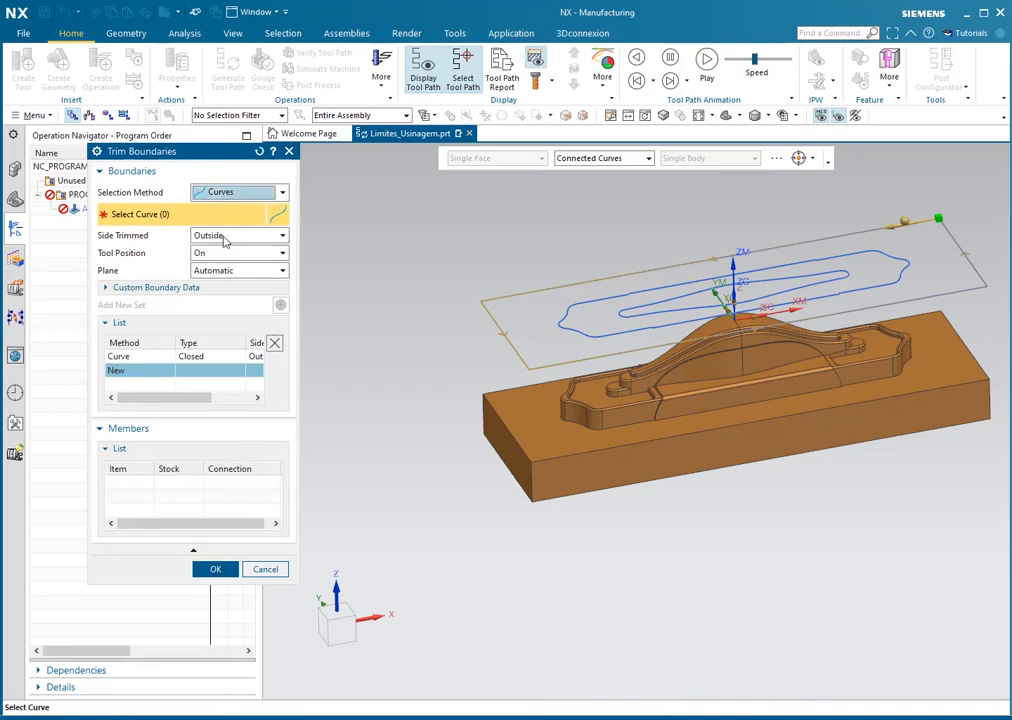
{"action": "left_click", "coordinate": [219, 238]}
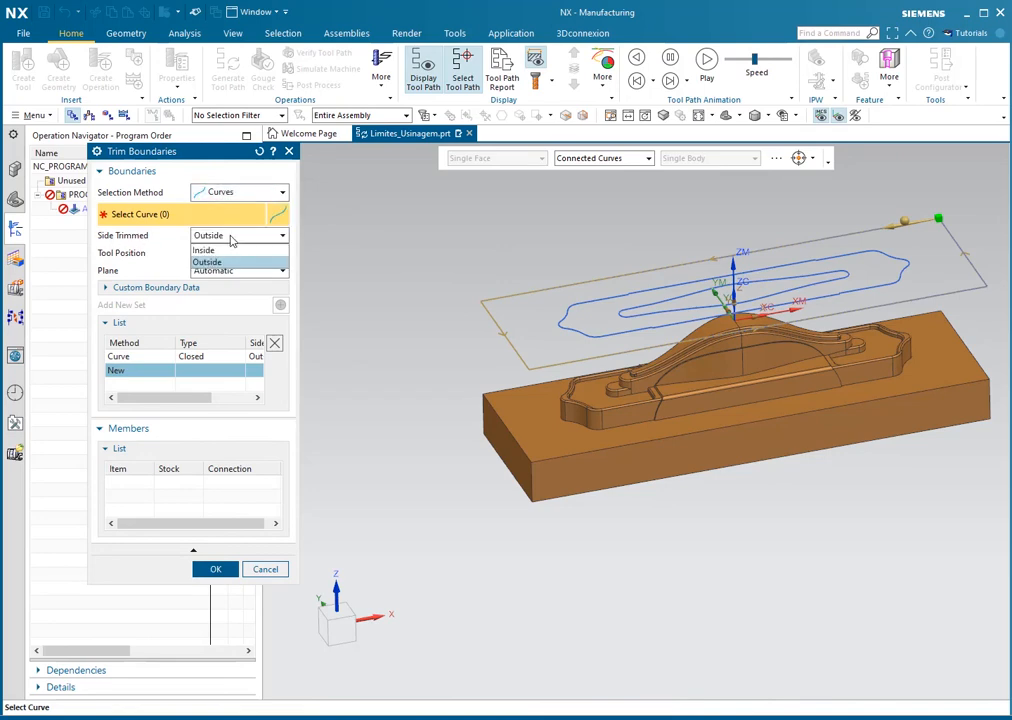
{"action": "left_click", "coordinate": [204, 250]}
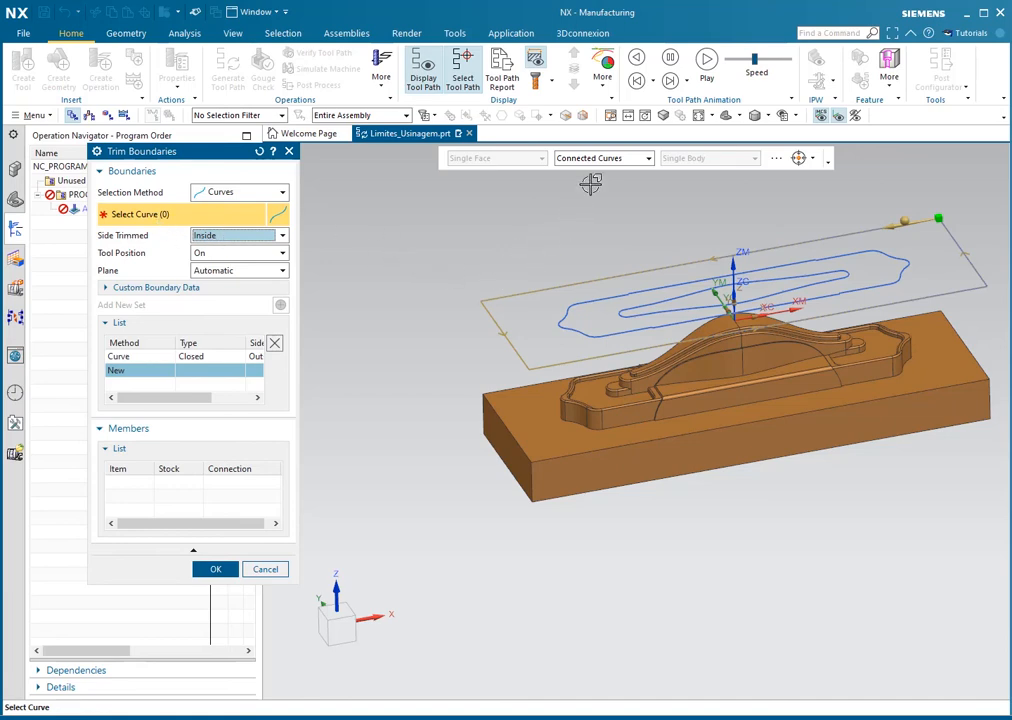
{"action": "left_click", "coordinate": [605, 294]}
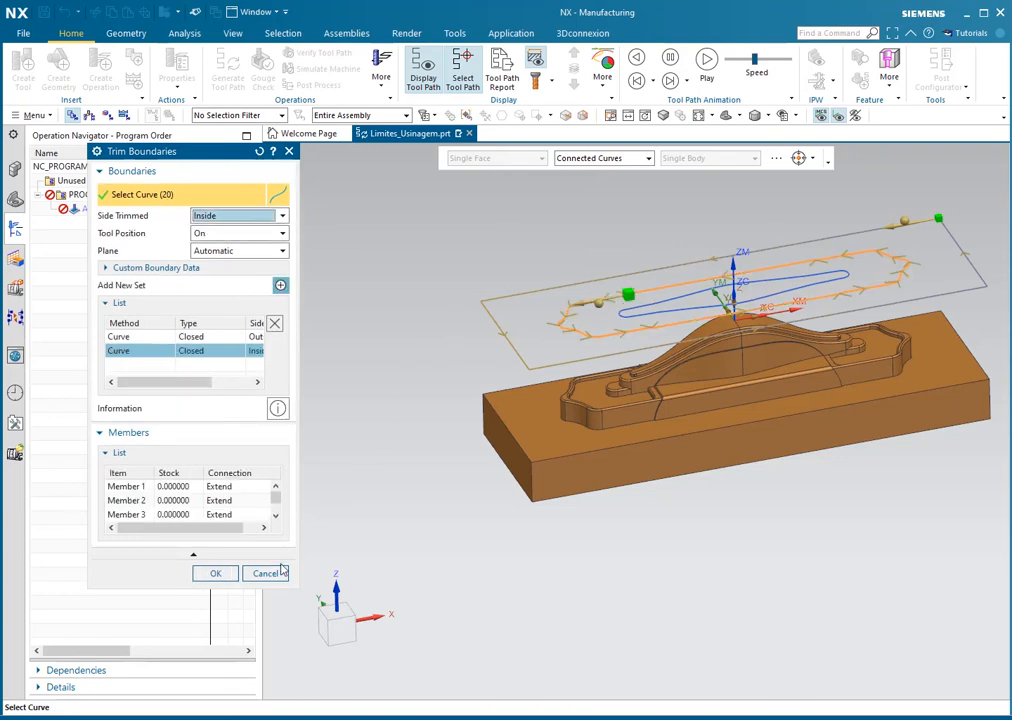
{"action": "left_click", "coordinate": [215, 573]}
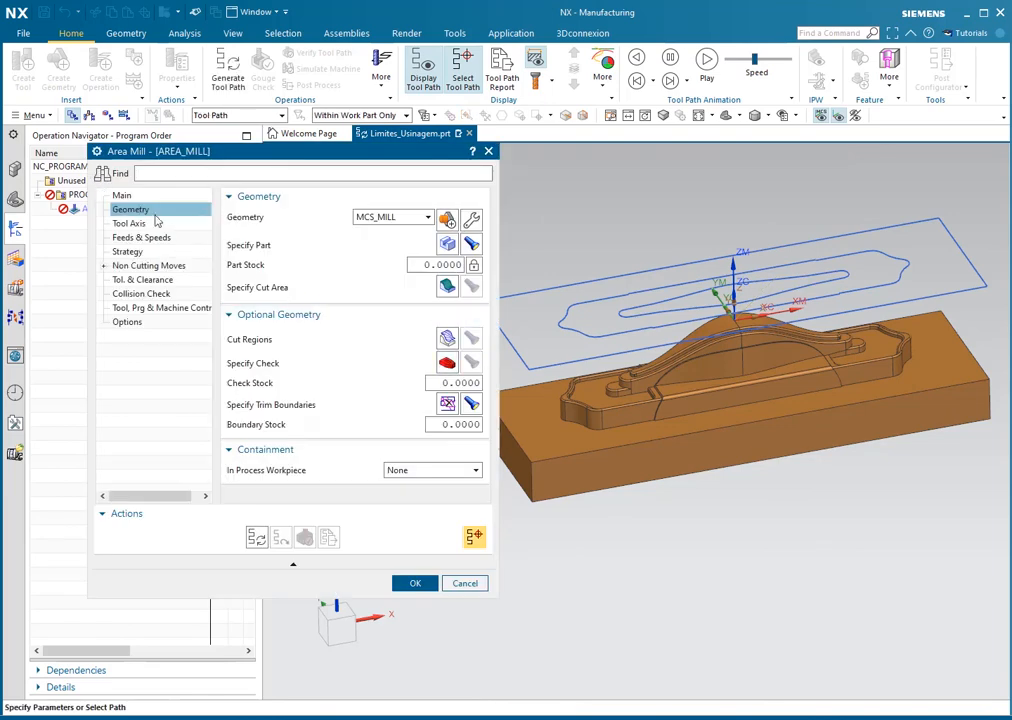
Step: Generate the area milling tool path and accept the operation
{"action": "left_click", "coordinate": [134, 195]}
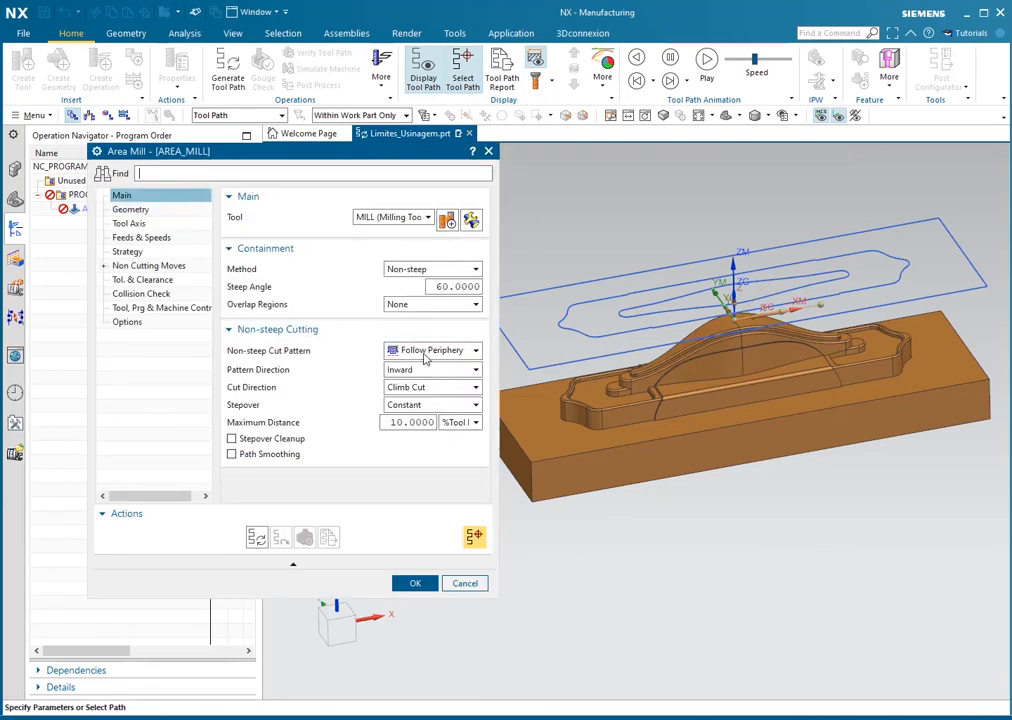
{"action": "left_click", "coordinate": [256, 537]}
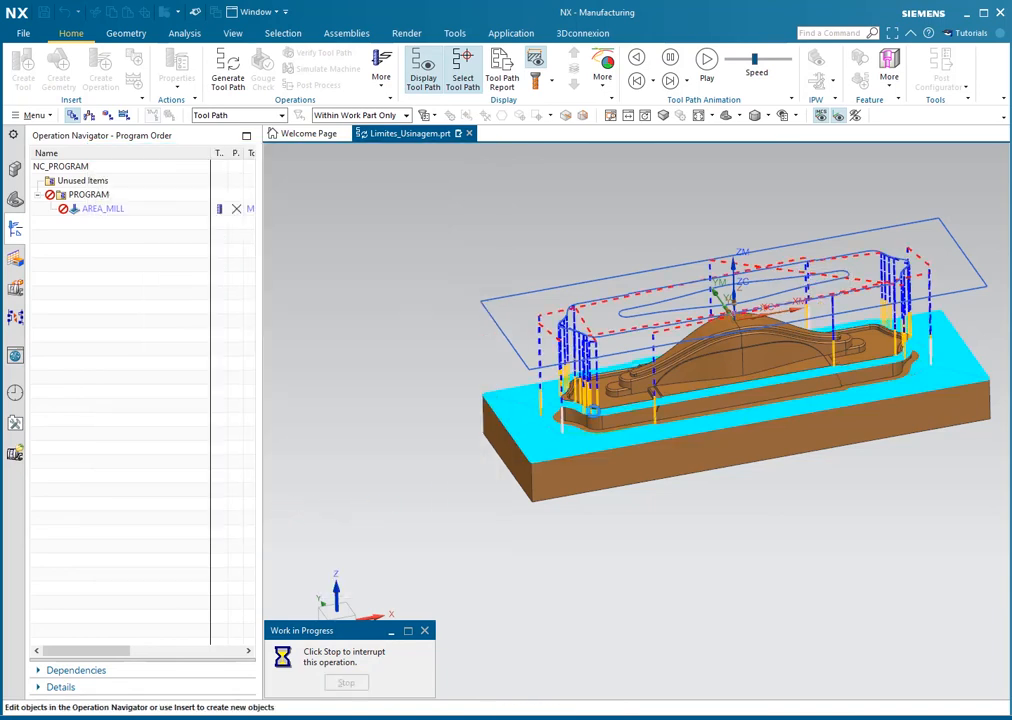
{"action": "scroll", "coordinate": [577, 432], "scroll_direction": "up", "scroll_amount": 5}
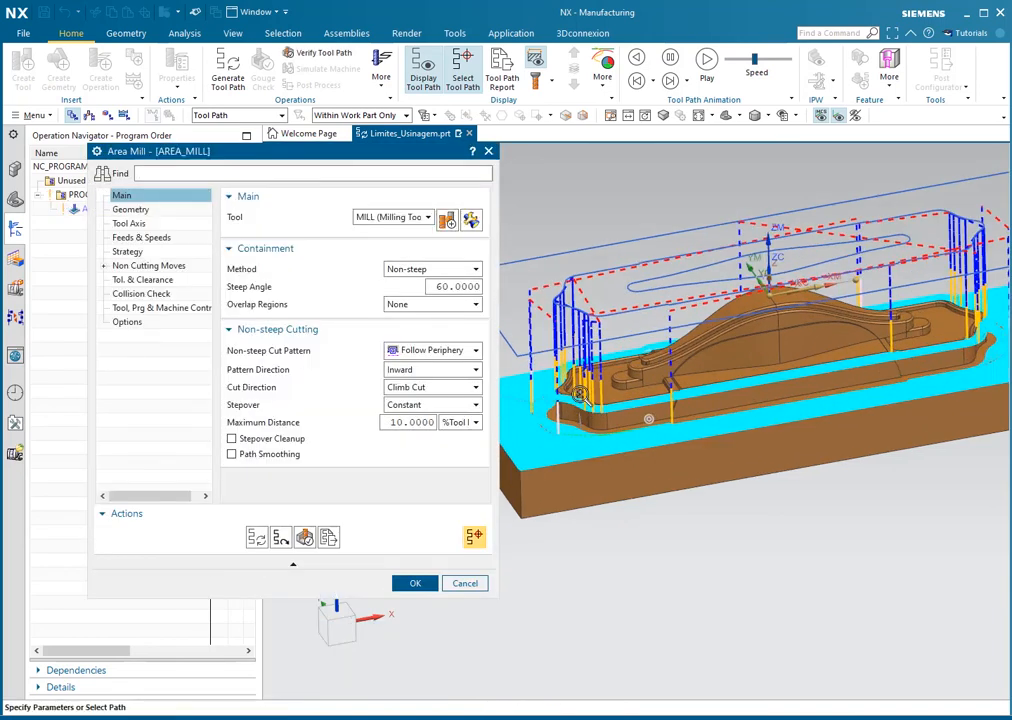
{"action": "scroll", "coordinate": [577, 433], "scroll_direction": "up", "scroll_amount": 5}
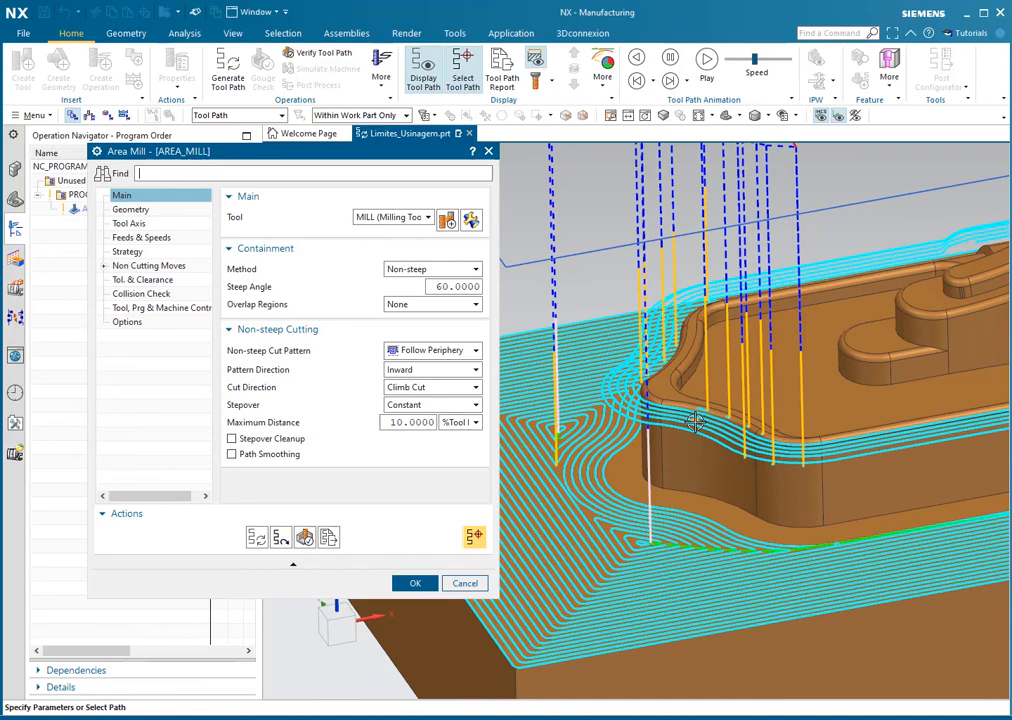
{"action": "key", "text": "ctrl+f"}
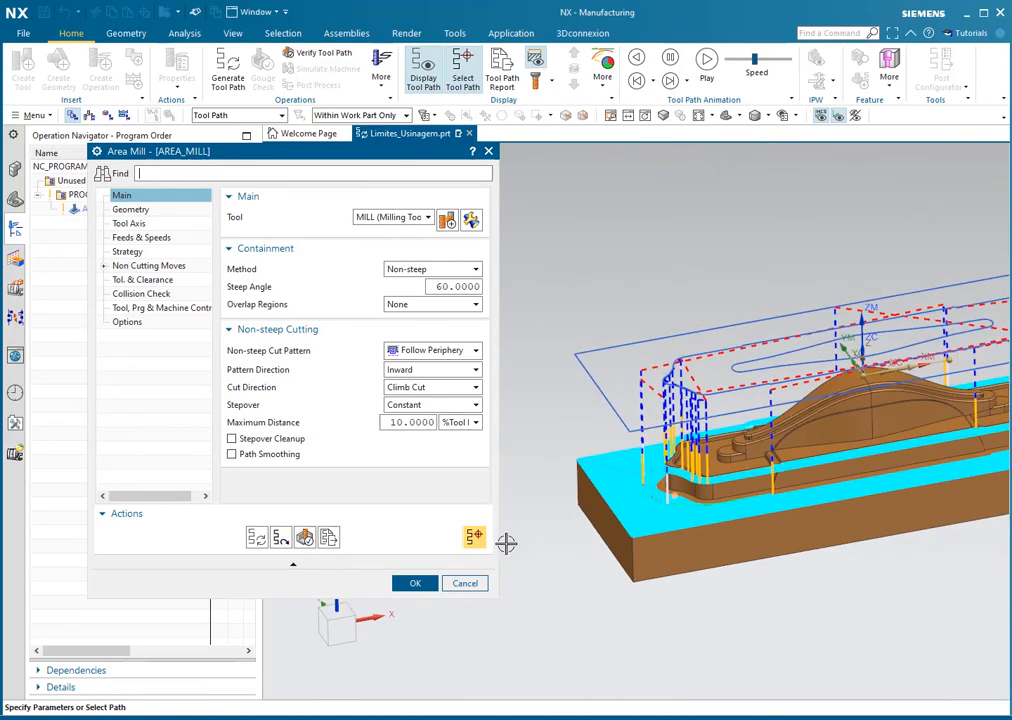
{"action": "left_click", "coordinate": [401, 585]}
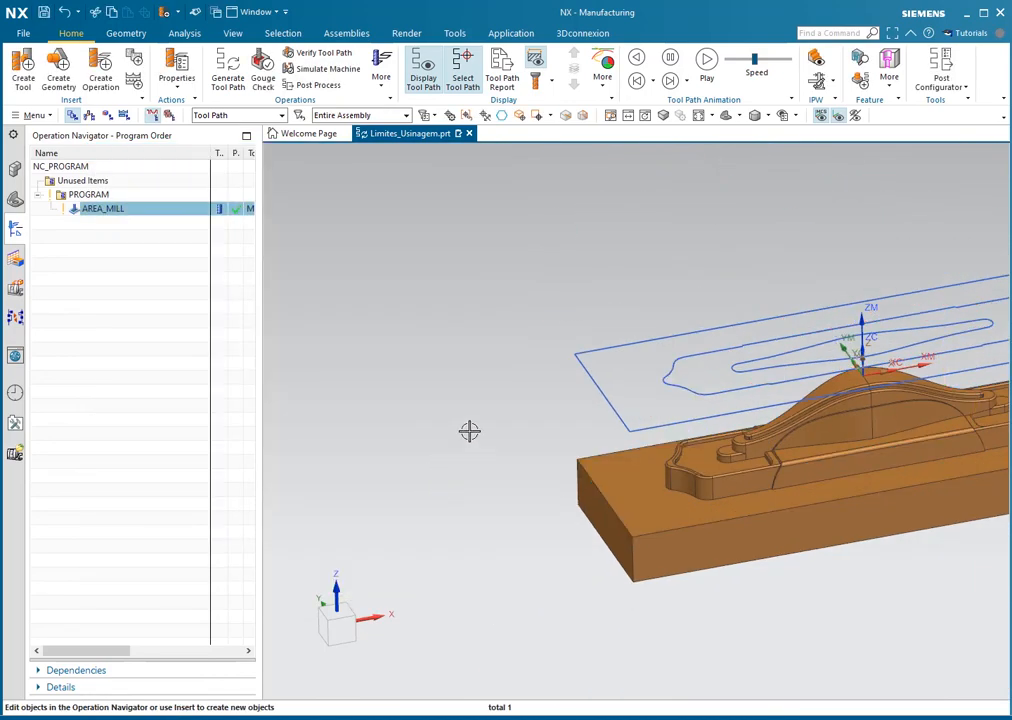
Step: Display the AREA_MILL tool path and examine from above and in perspective how it follows the raised base's edge
{"action": "left_click", "coordinate": [90, 194]}
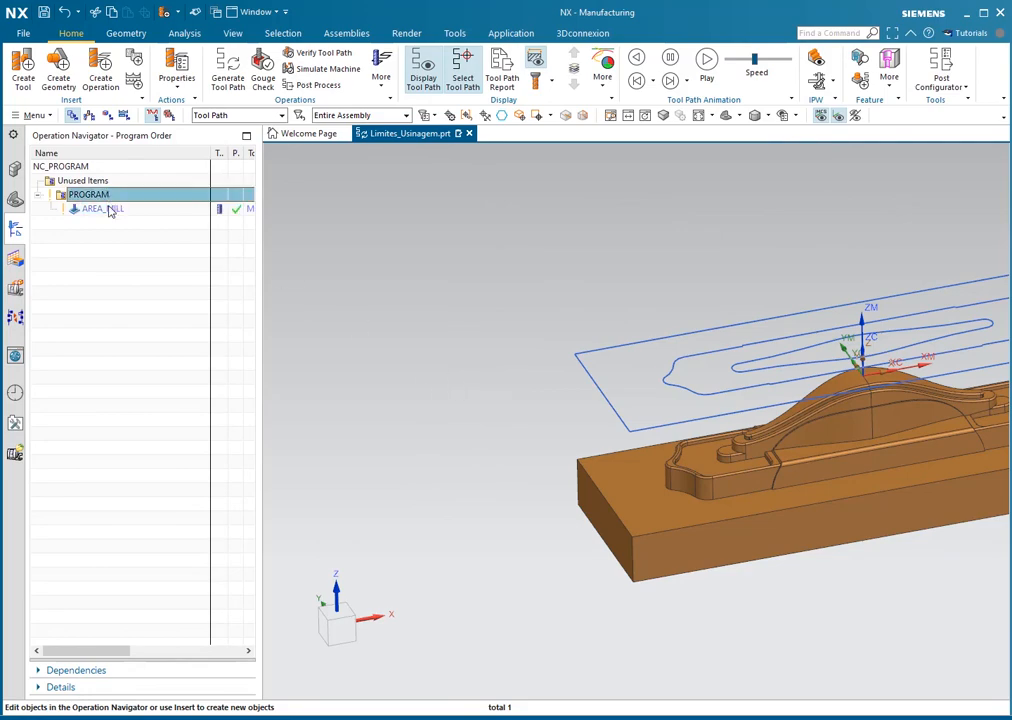
{"action": "left_click", "coordinate": [100, 208]}
{"action": "key", "text": "ctrl+alt+t"}
{"action": "scroll", "coordinate": [402, 364], "scroll_direction": "up", "scroll_amount": 5}
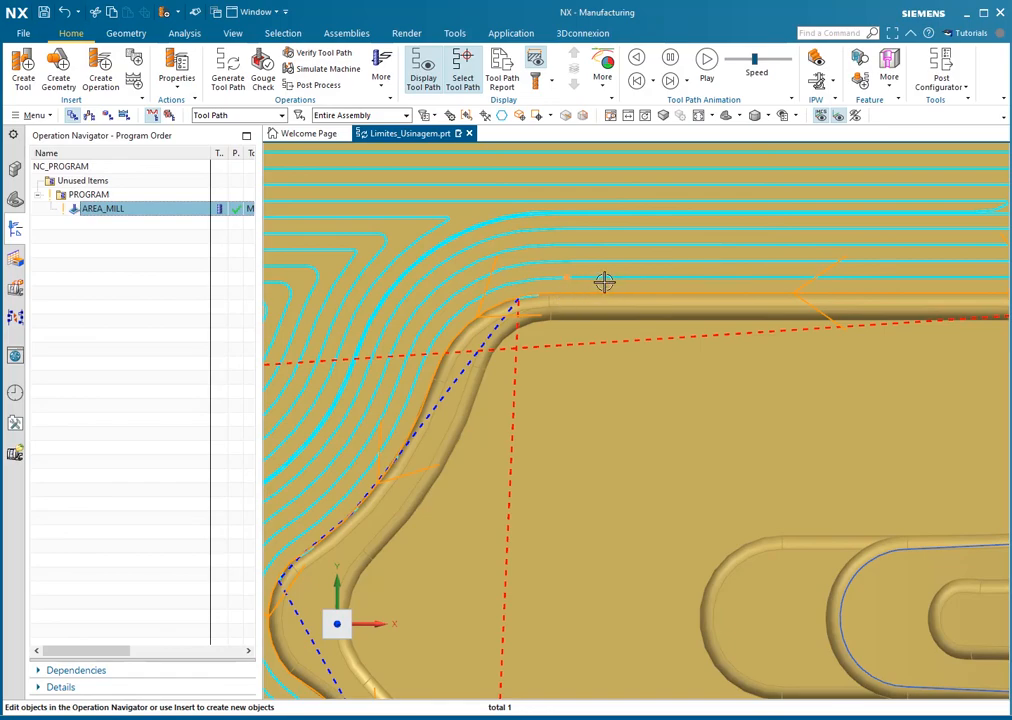
{"action": "middle_click_drag", "start_coordinate": [603, 282], "coordinate": [525, 342]}
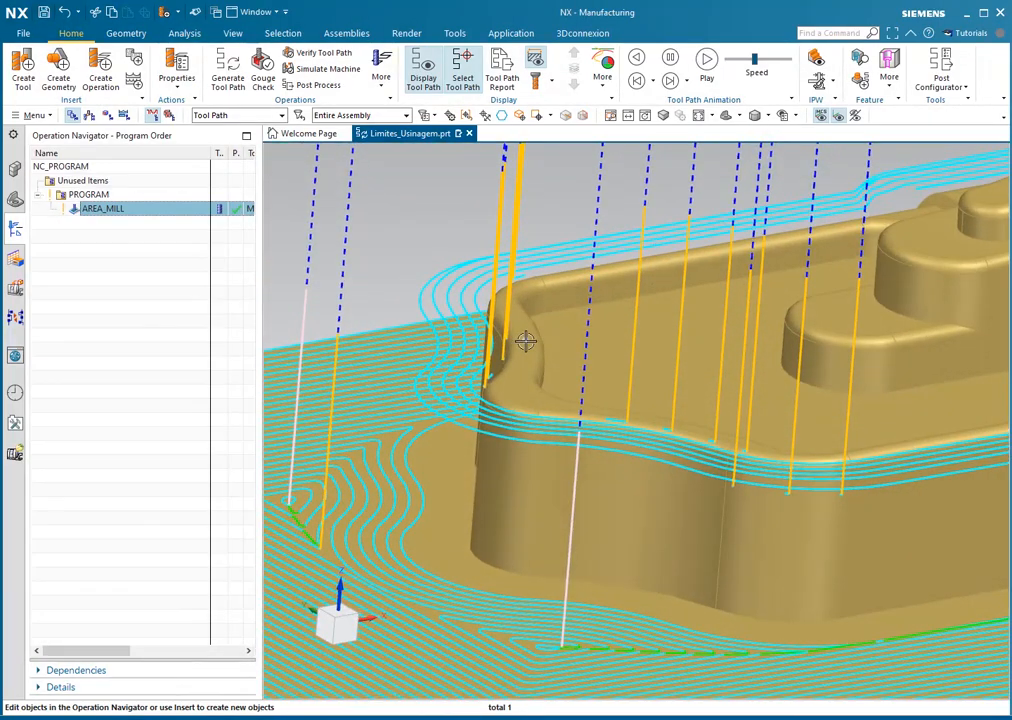
{"action": "scroll", "coordinate": [526, 342], "scroll_direction": "down", "scroll_amount": 3}
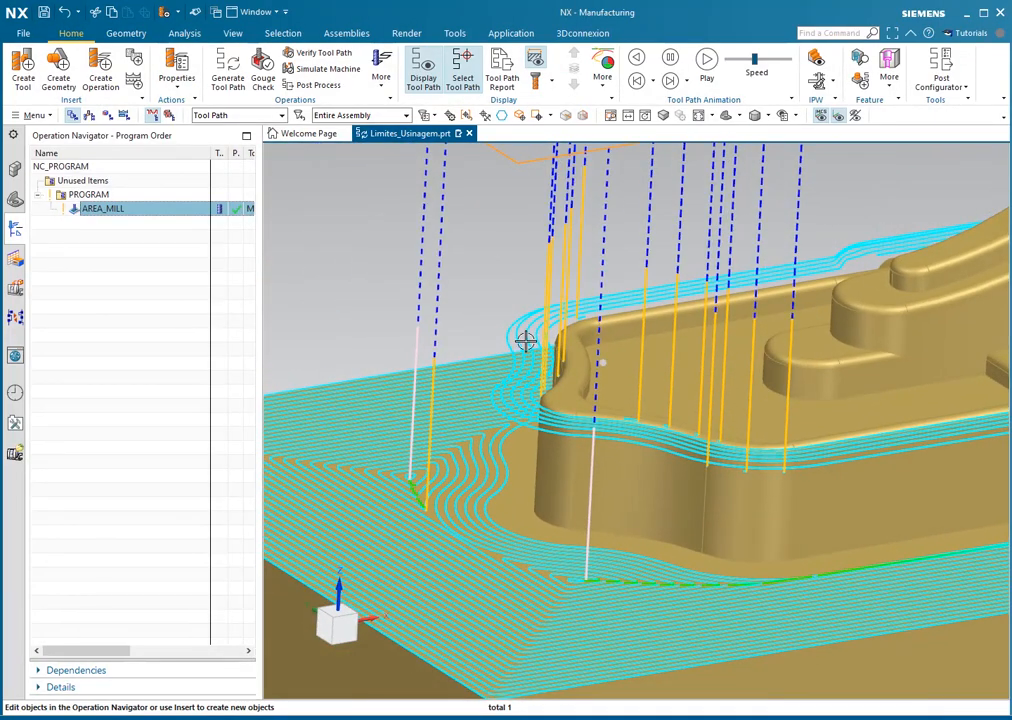
{"action": "middle_click_drag", "start_coordinate": [526, 342], "coordinate": [470, 320]}
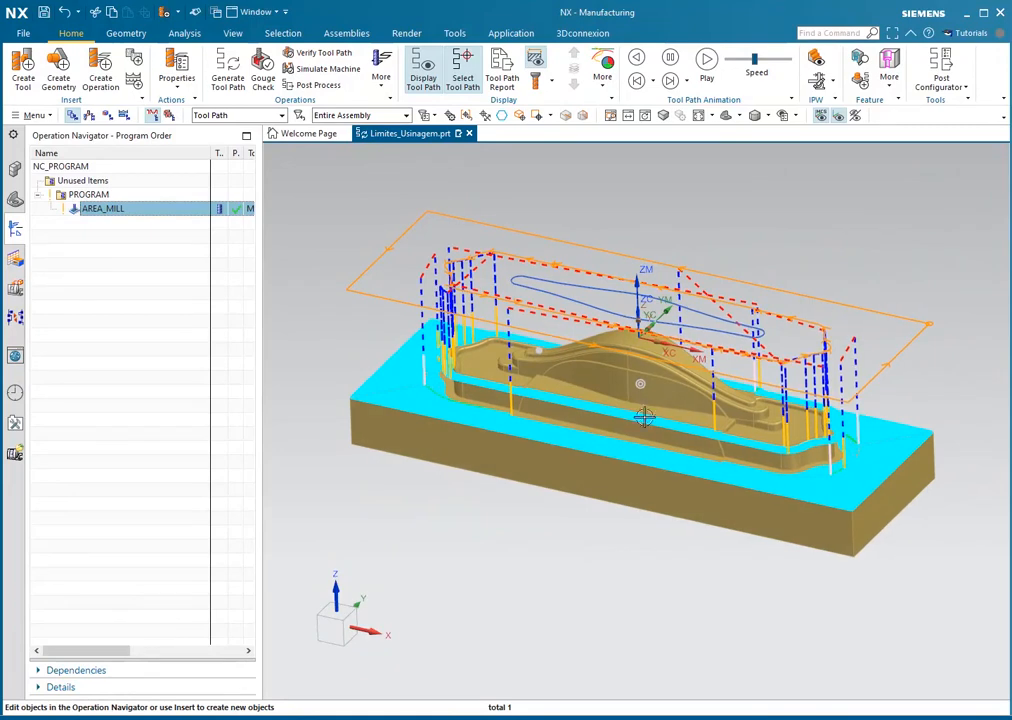
{"action": "left_click", "coordinate": [129, 285]}
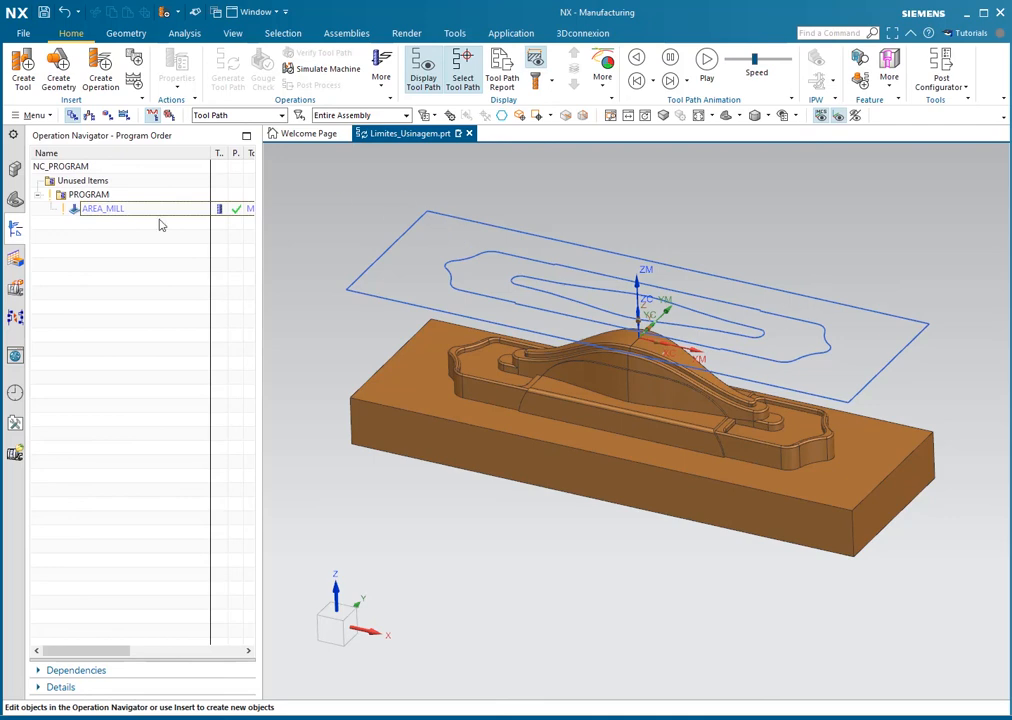
Step: Switch to the Shape Studio application and use Scale Body to scale the block with the handle uniformly by a factor of 1.3
{"action": "left_click", "coordinate": [26, 34]}
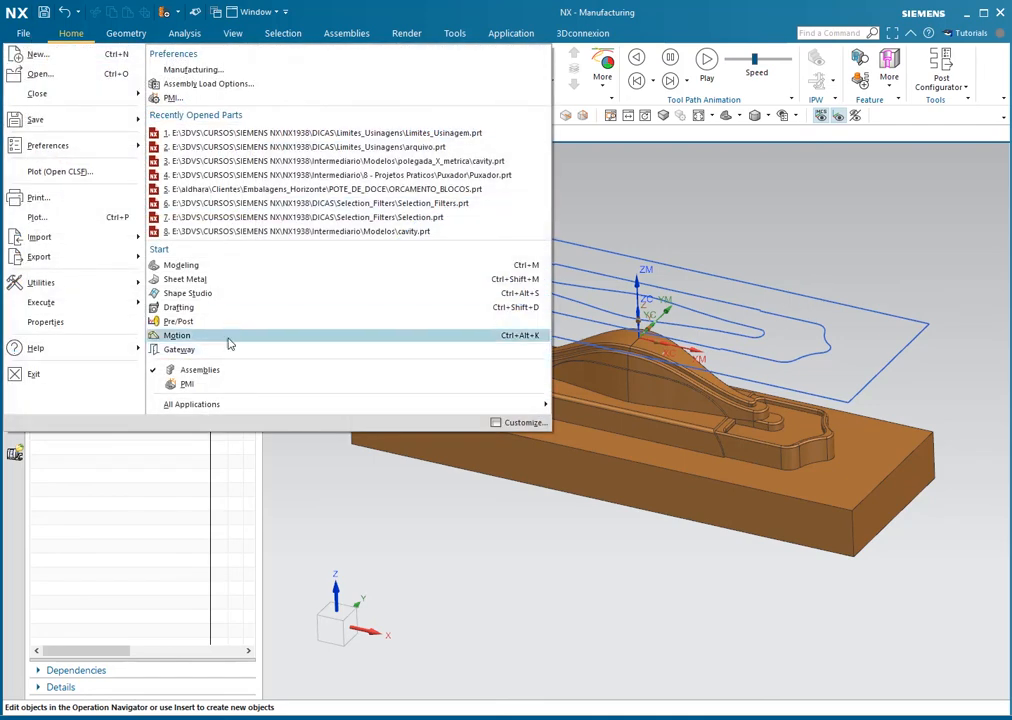
{"action": "left_click", "coordinate": [226, 294]}
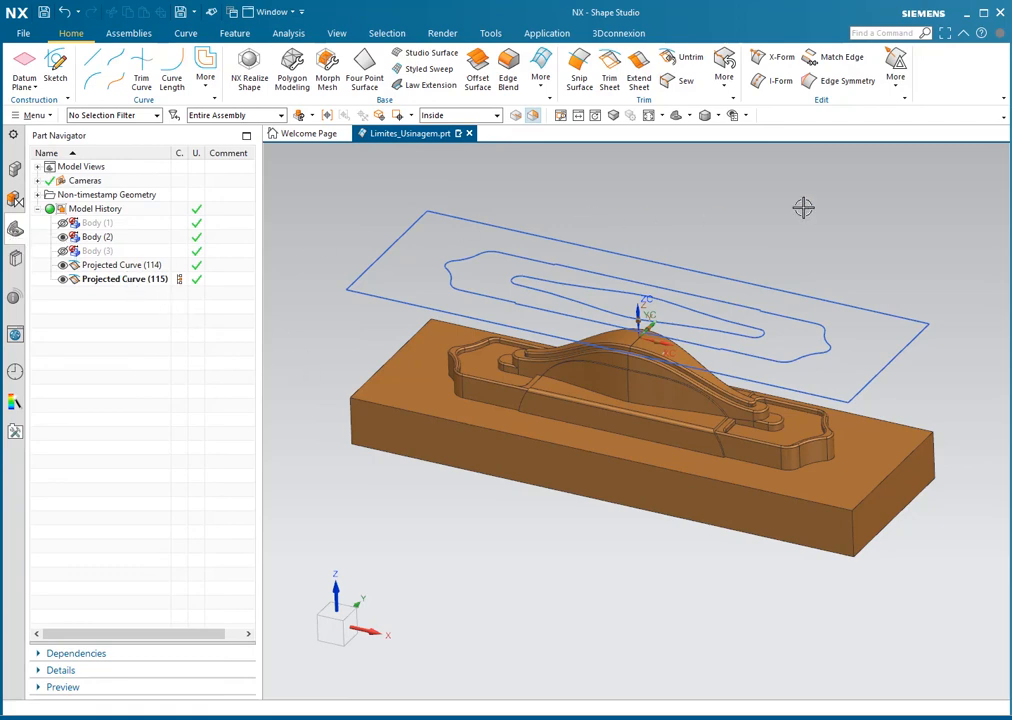
{"action": "left_click", "coordinate": [873, 36]}
{"action": "type", "text": "scale"}
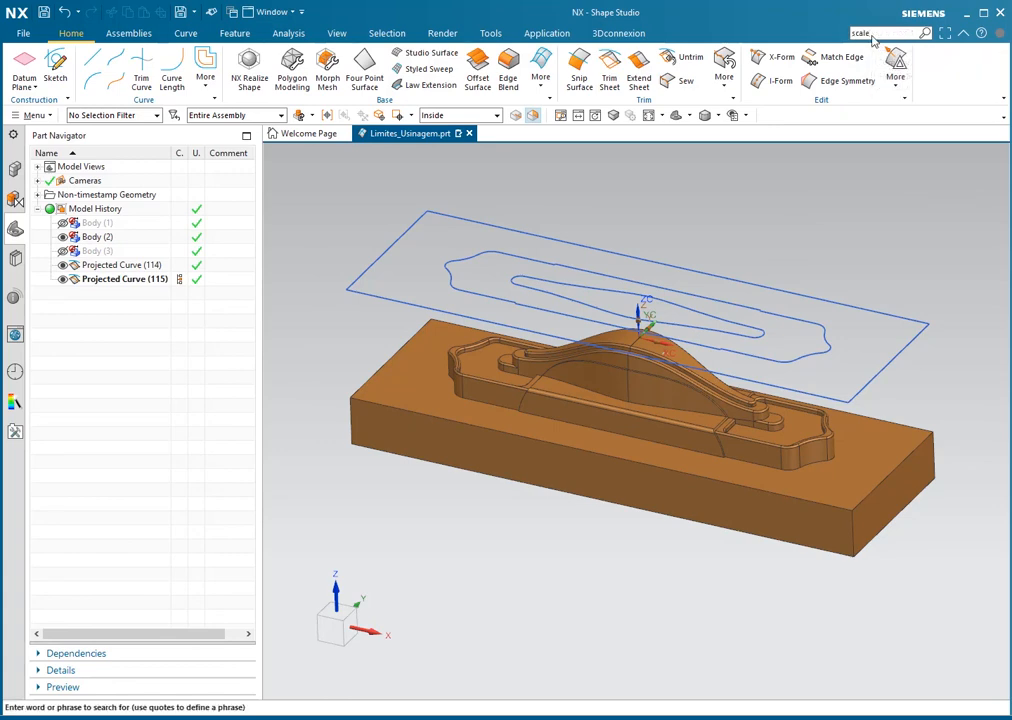
{"action": "key", "text": "Return"}
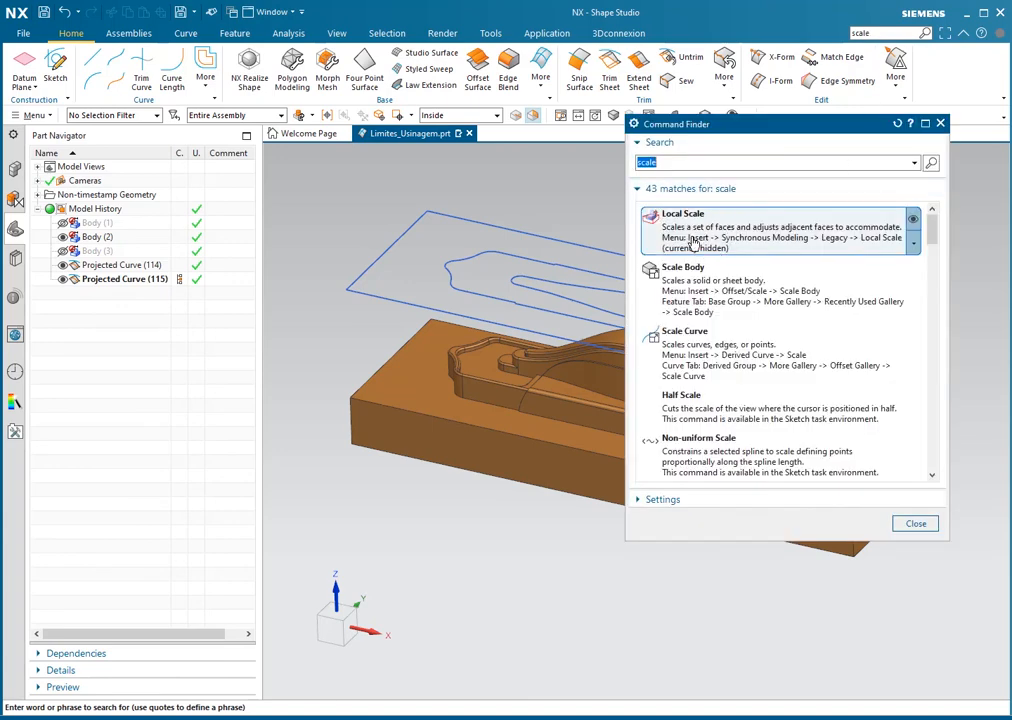
{"action": "left_click", "coordinate": [655, 280]}
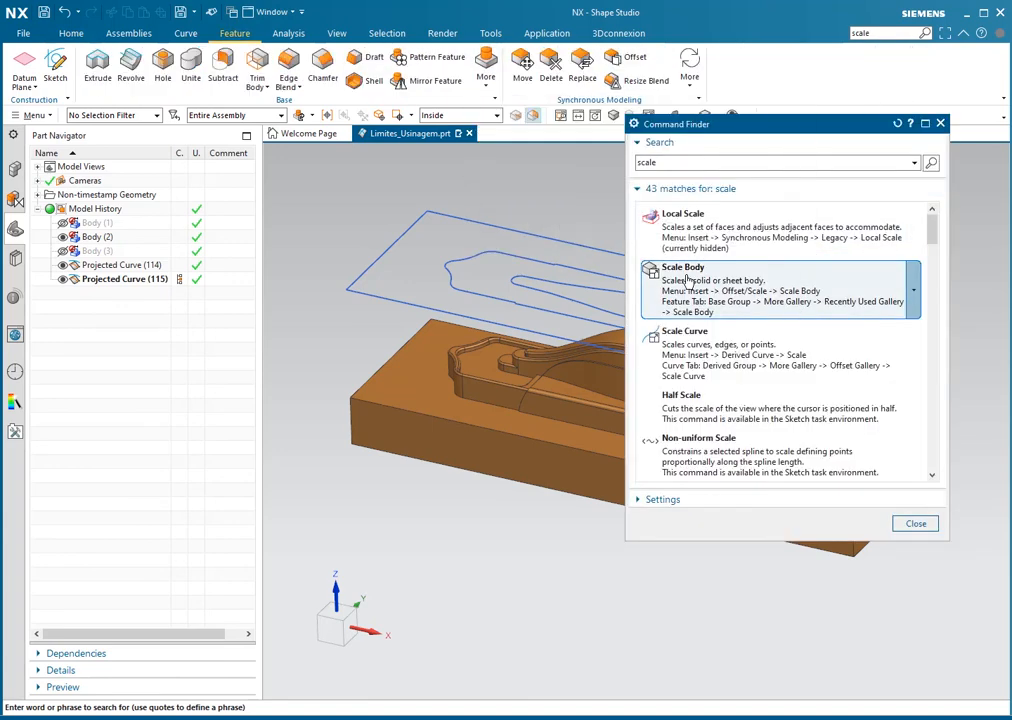
{"action": "left_click", "coordinate": [916, 523]}
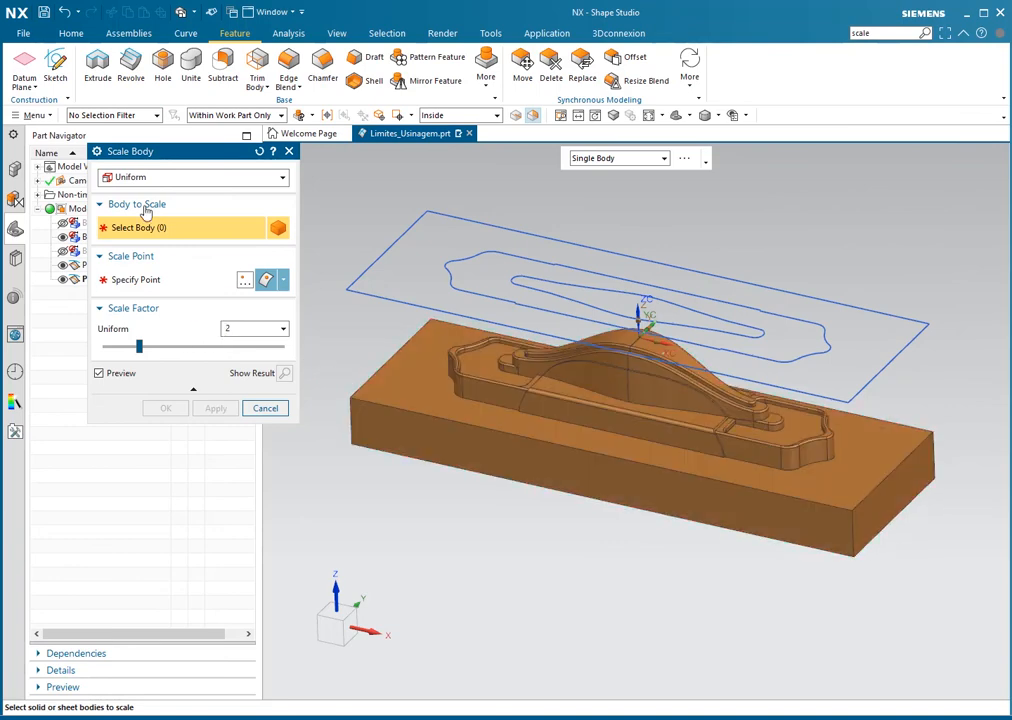
{"action": "left_click", "coordinate": [370, 405]}
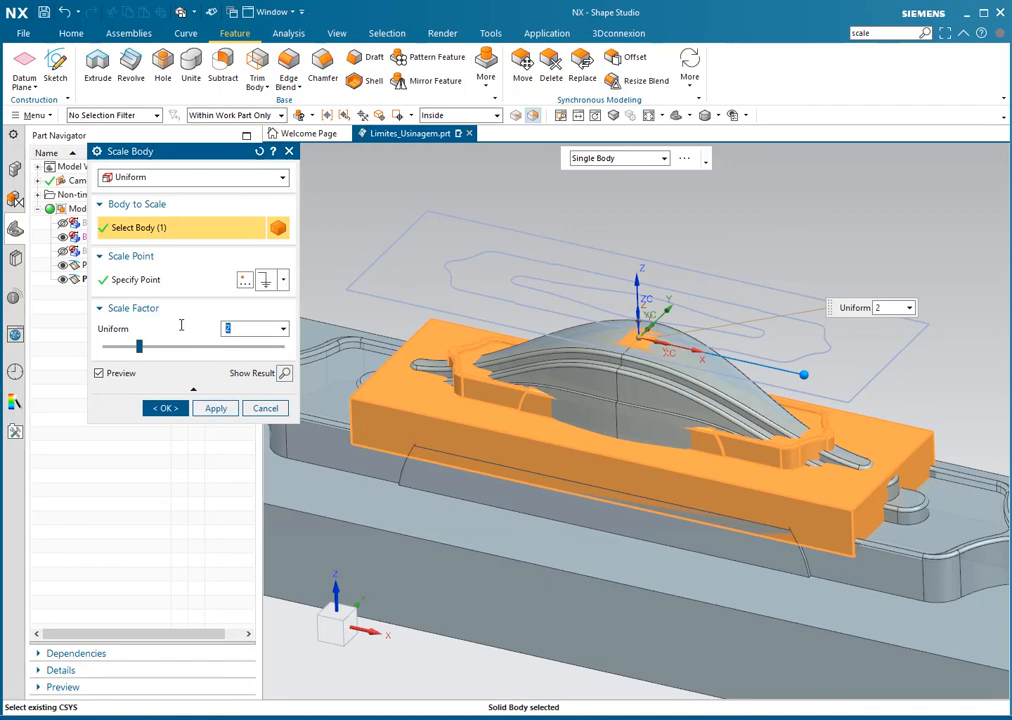
{"action": "type", "text": "1.3"}
{"action": "key", "text": "Return"}
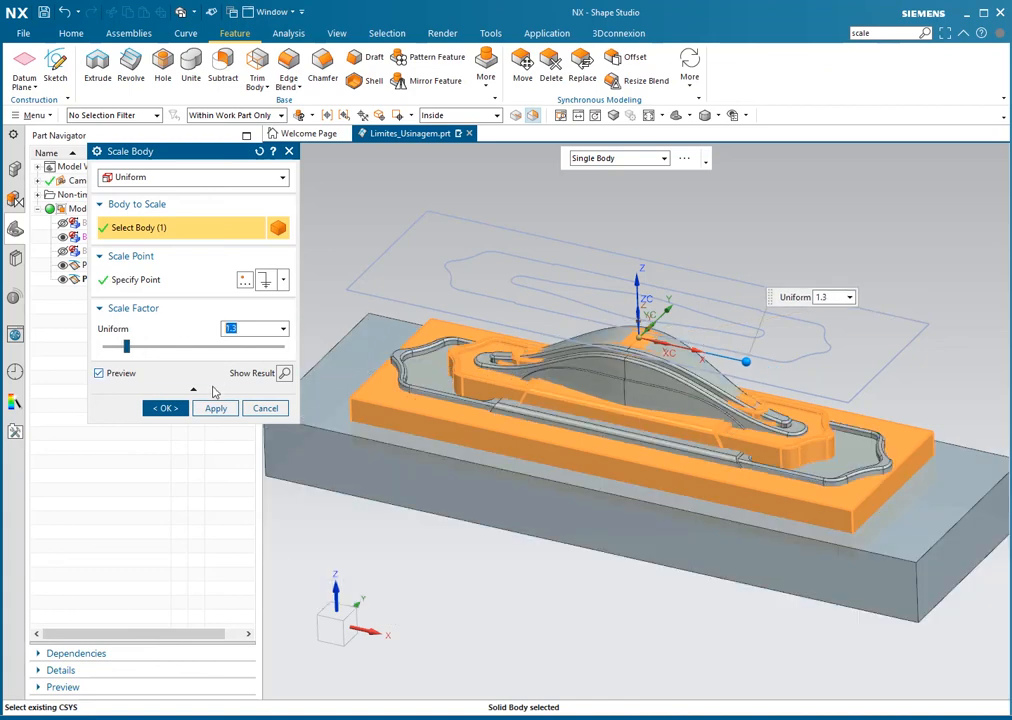
{"action": "left_click", "coordinate": [178, 411]}
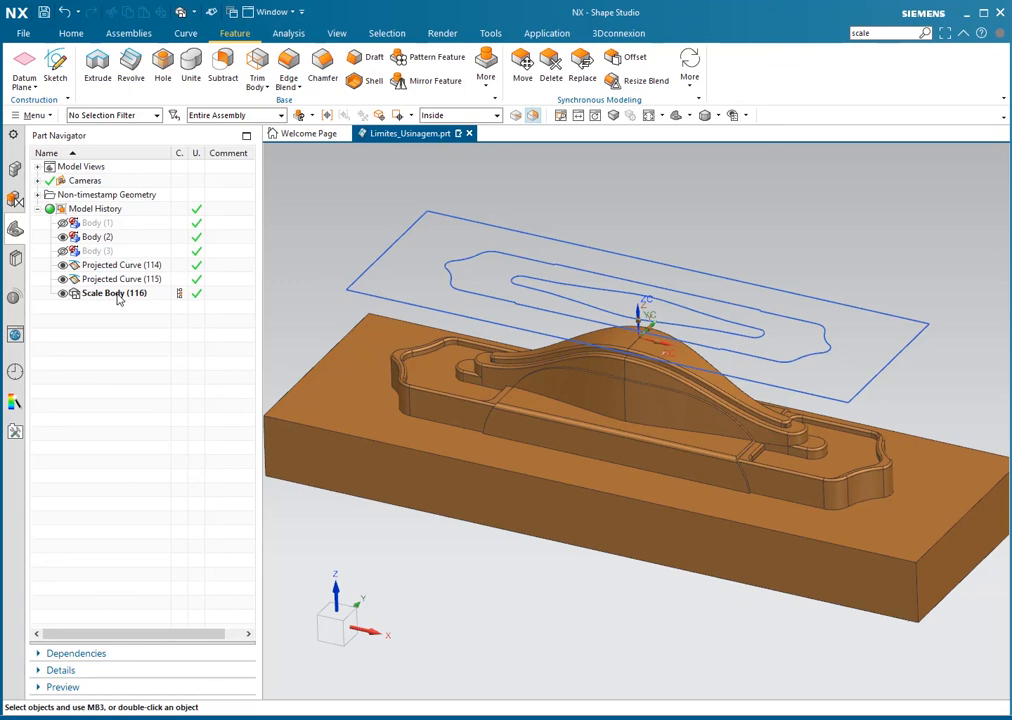
Step: Reorder the Scale Body feature ahead of both projected curves in the model history, and check from above how the curves match the body
{"action": "key", "text": "ctrl+alt+t"}
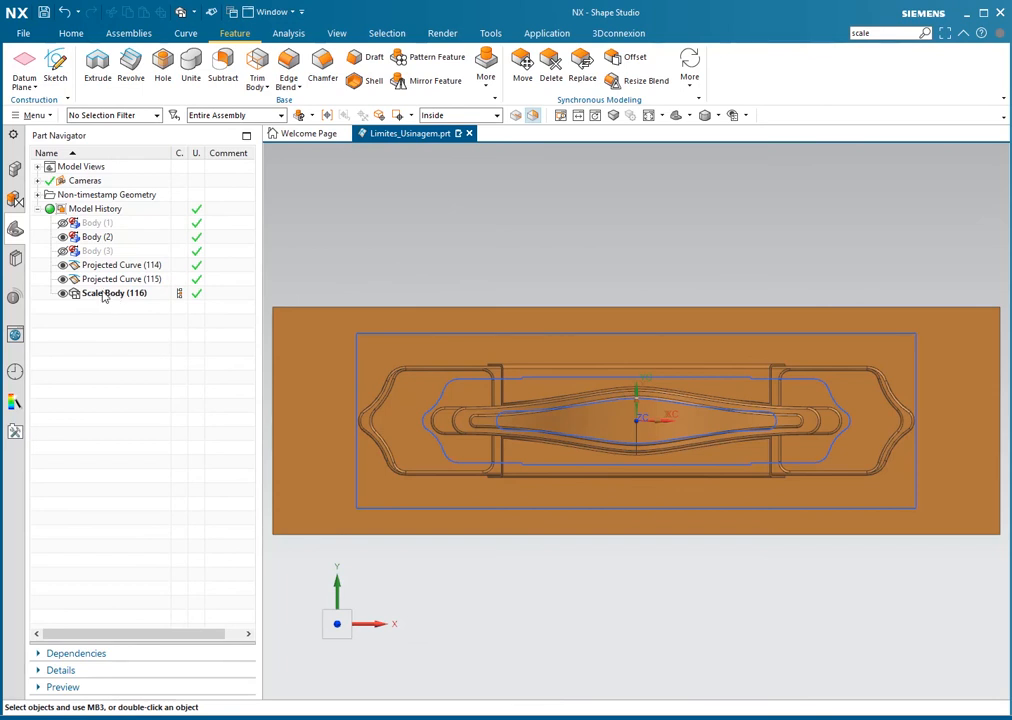
{"action": "left_click_drag", "start_coordinate": [104, 295], "coordinate": [104, 268]}
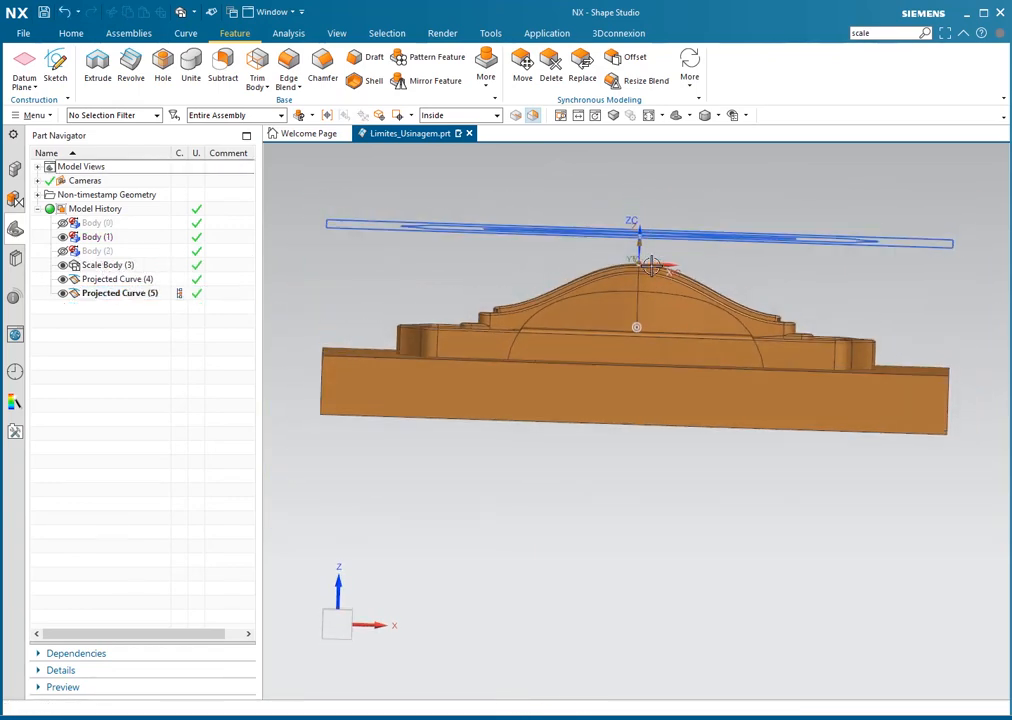
{"action": "key", "text": "ctrl+alt+t"}
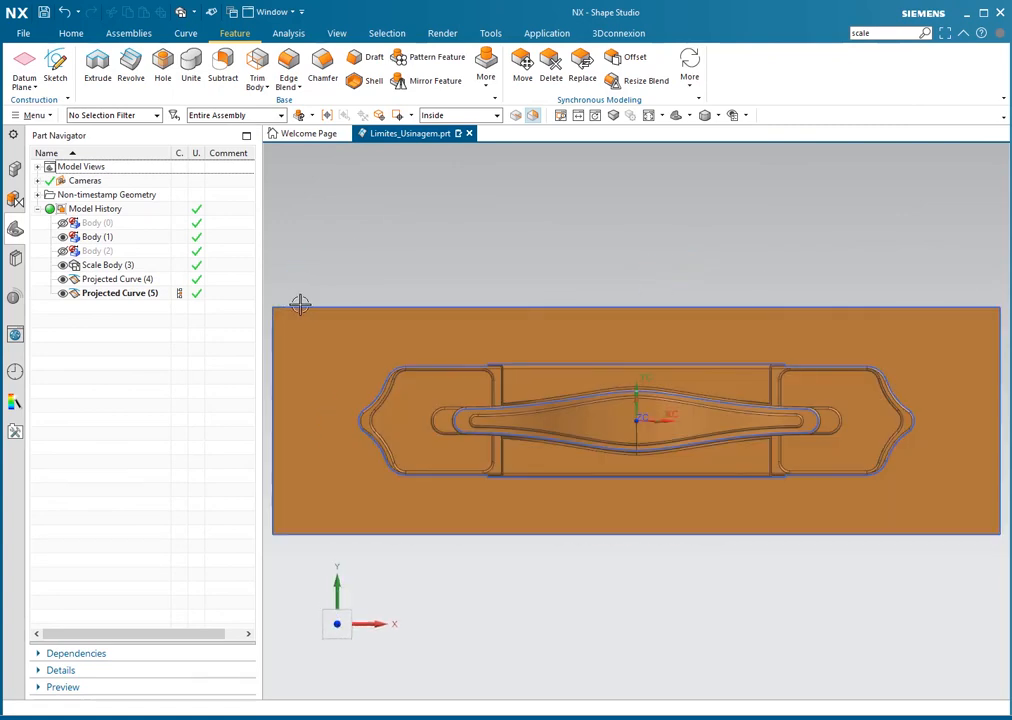
Step: Return to the Manufacturing application and regenerate the AREA_MILL tool path for the scaled part
{"action": "left_click", "coordinate": [23, 33]}
{"action": "left_click", "coordinate": [190, 436]}
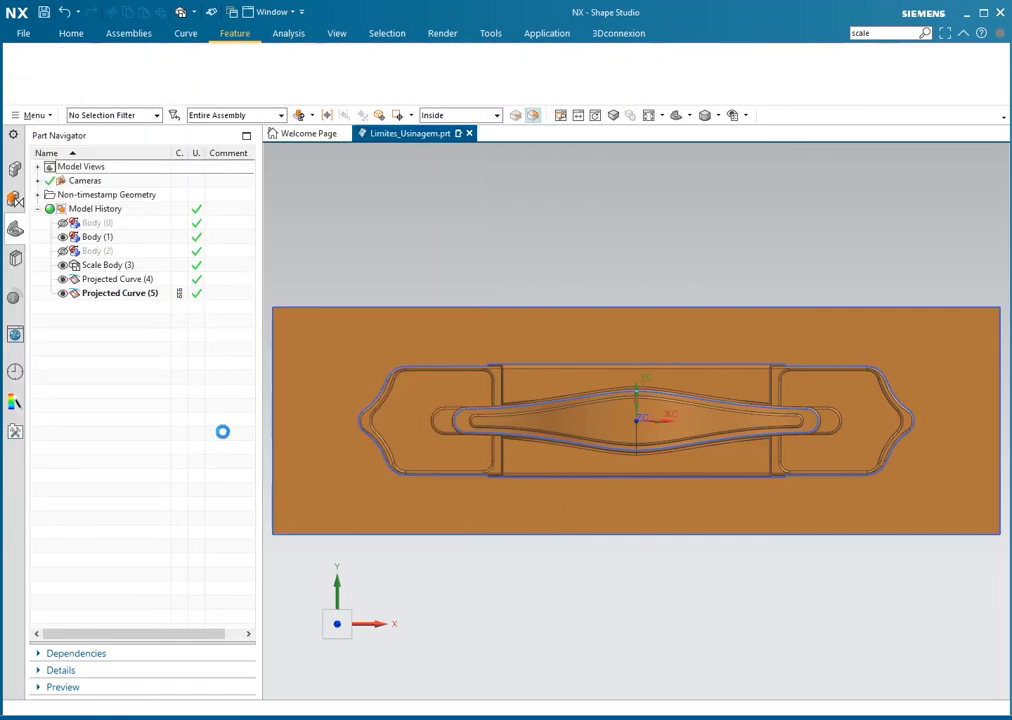
{"action": "key", "text": "Home"}
{"action": "left_click", "coordinate": [14, 176]}
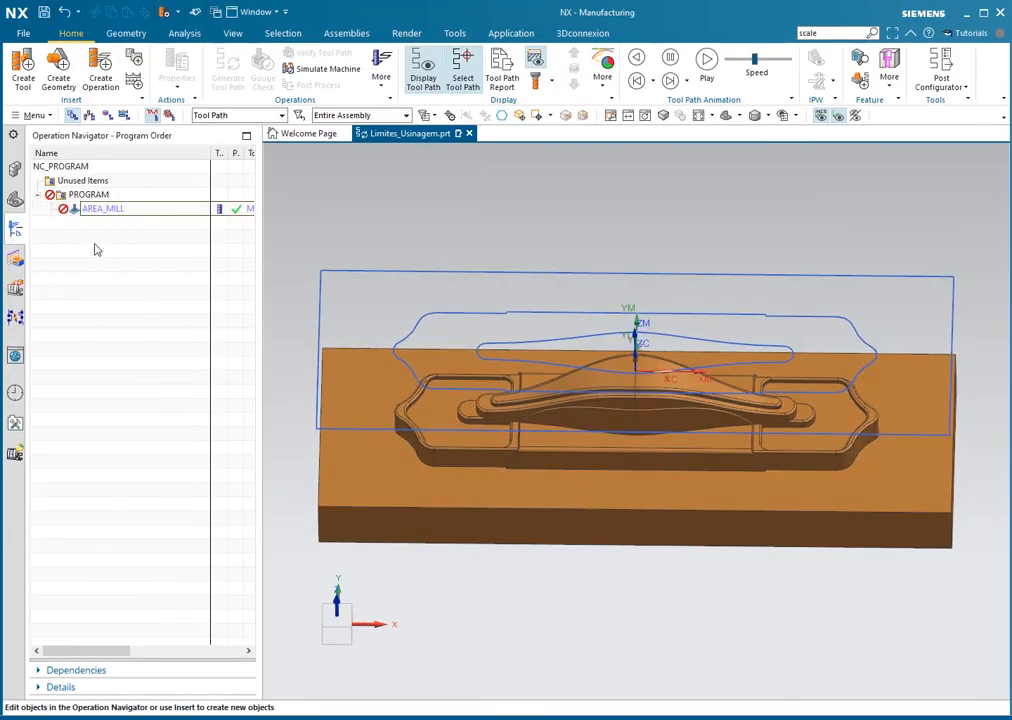
{"action": "right_click", "coordinate": [103, 210]}
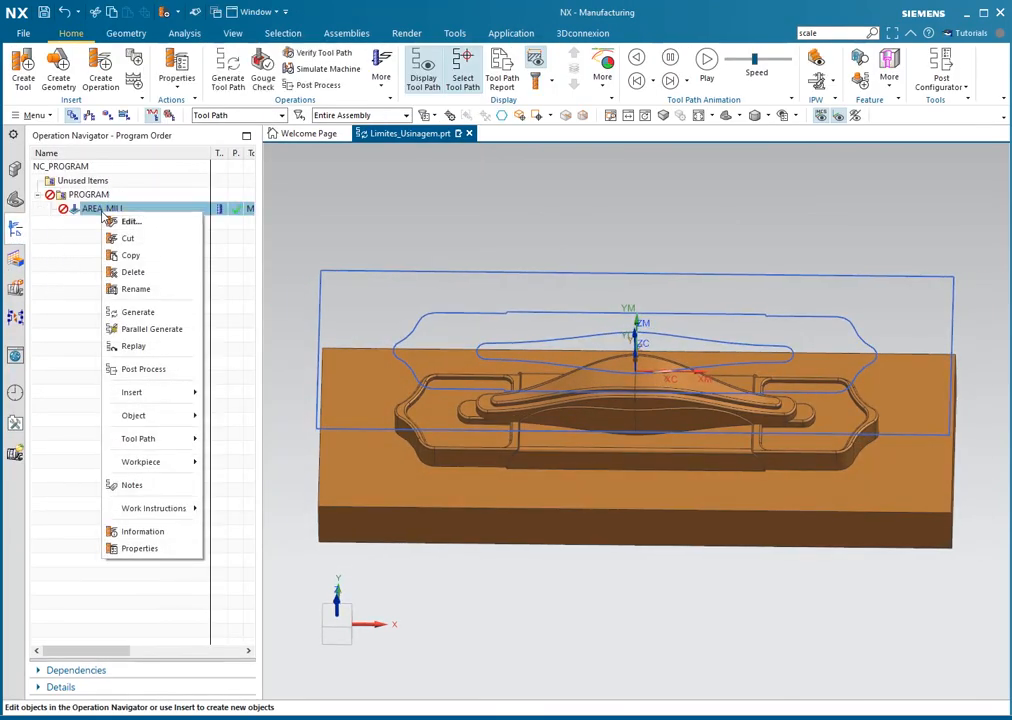
{"action": "left_click", "coordinate": [132, 311]}
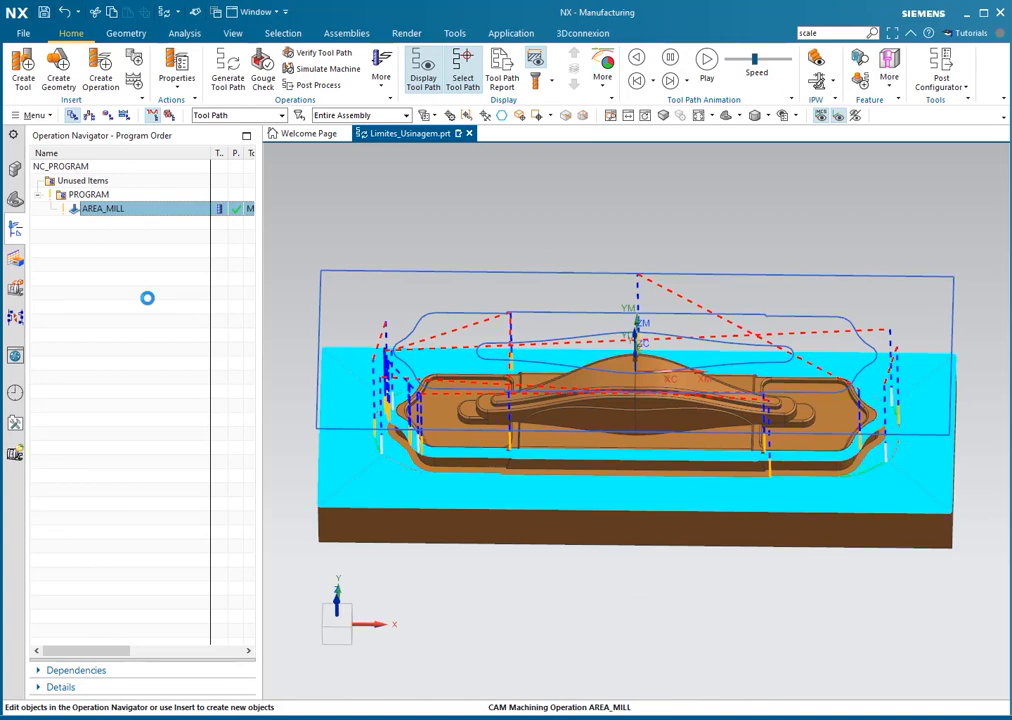
{"action": "left_click", "coordinate": [147, 298]}
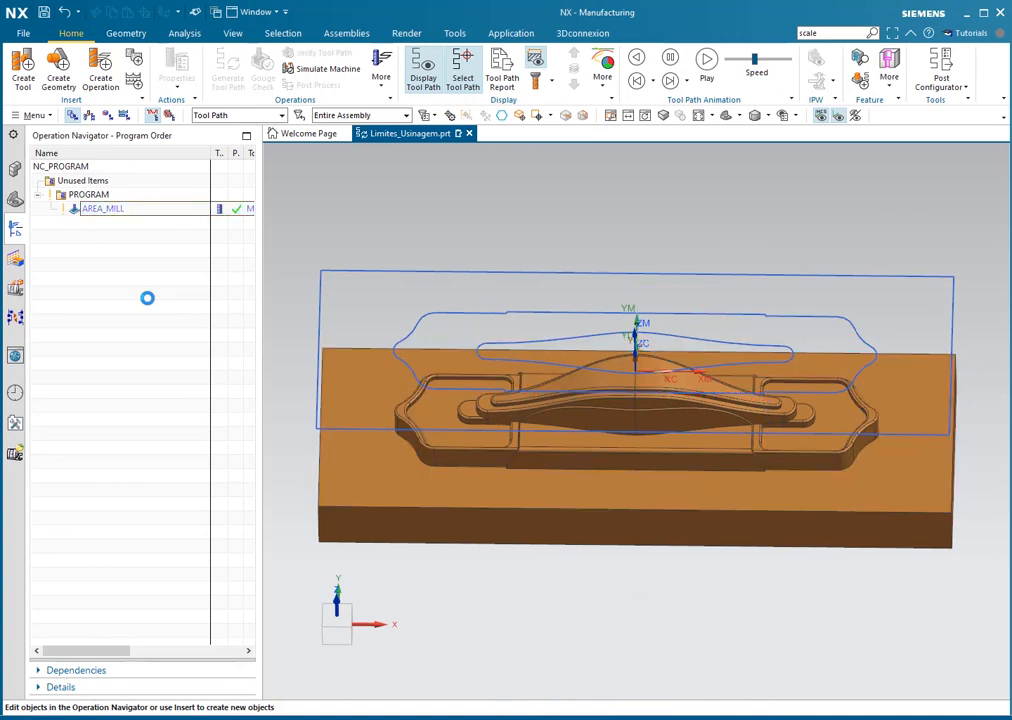